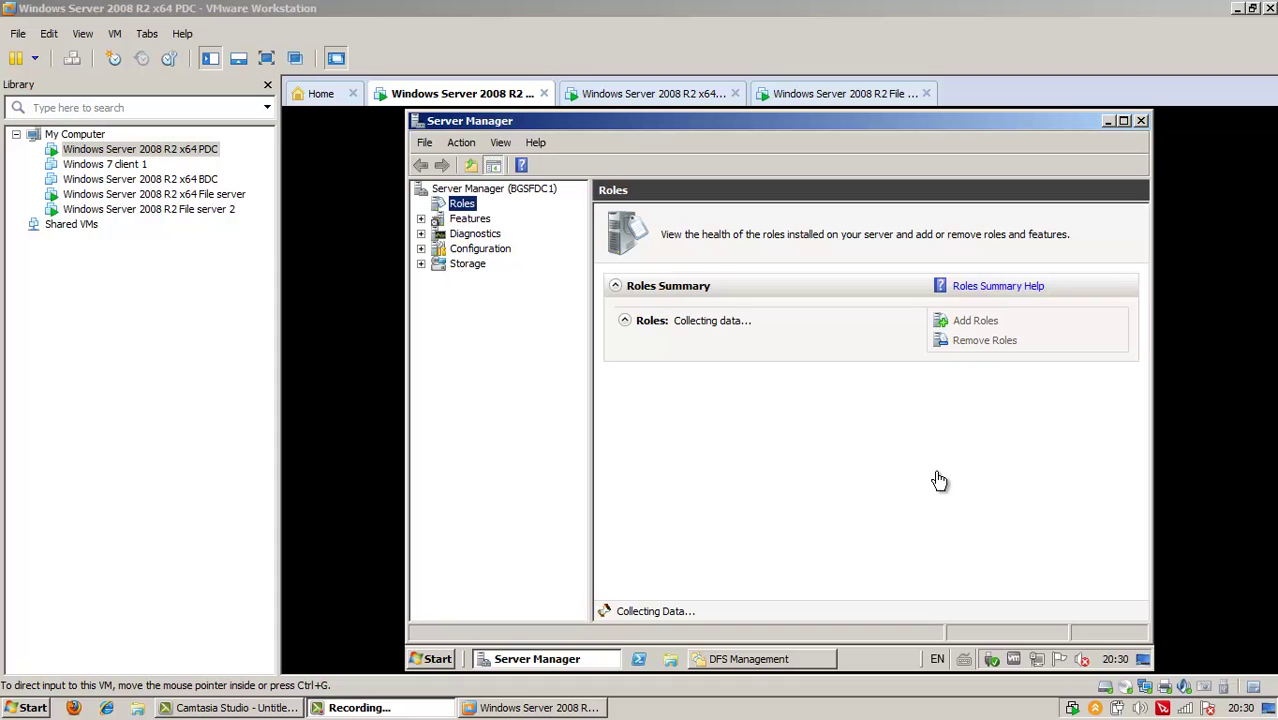
- Review the available and installed server roles in the Add Roles wizard on the PDC, and cancel the wizard
click(468, 97)
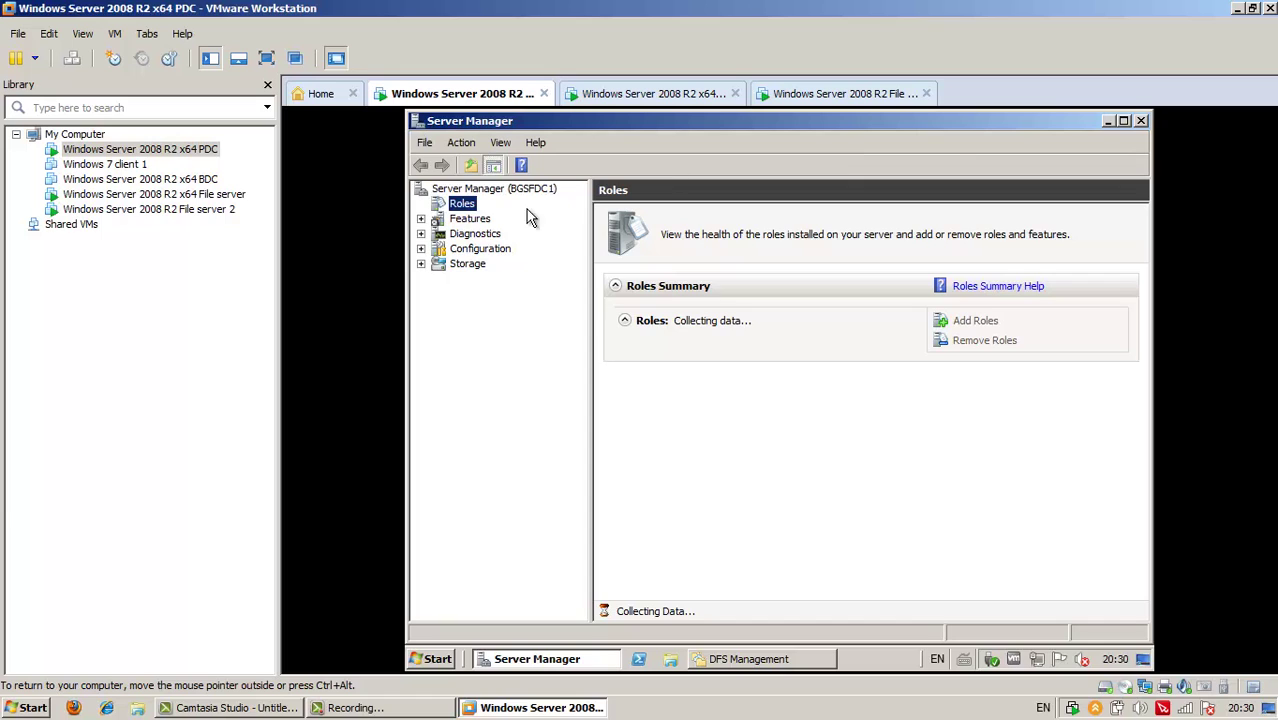
right_click(463, 205)
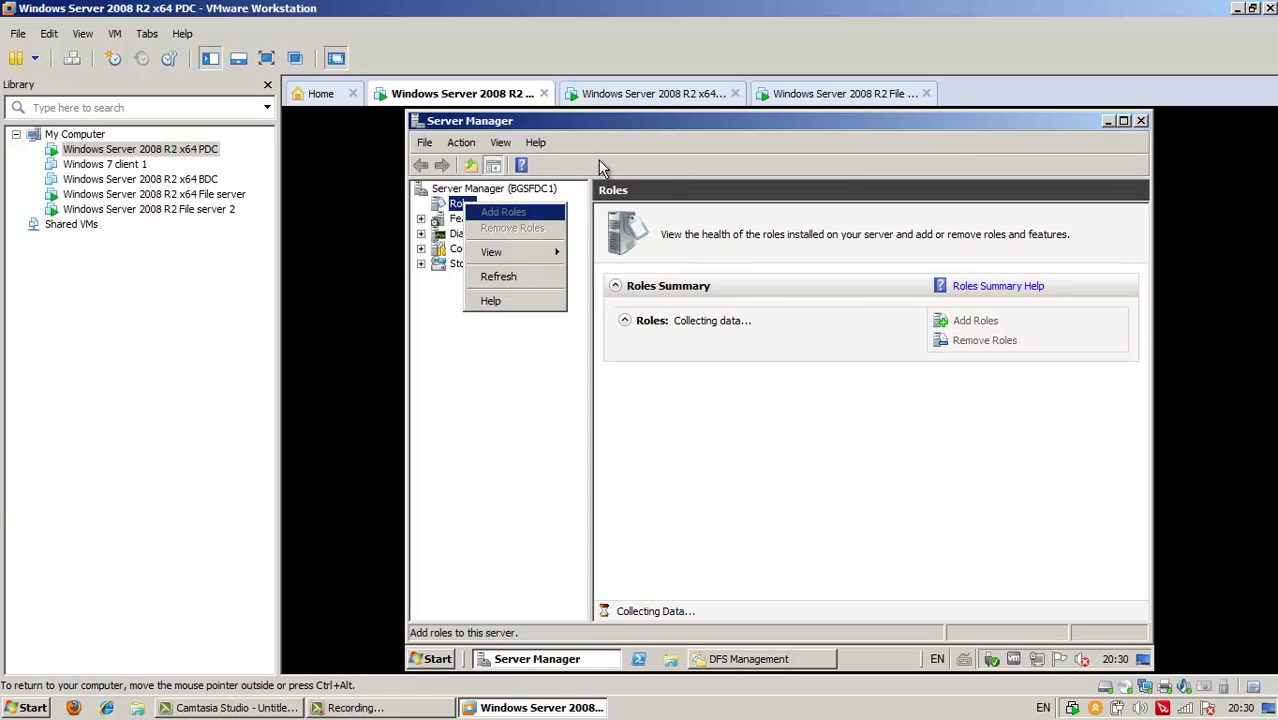
click(621, 121)
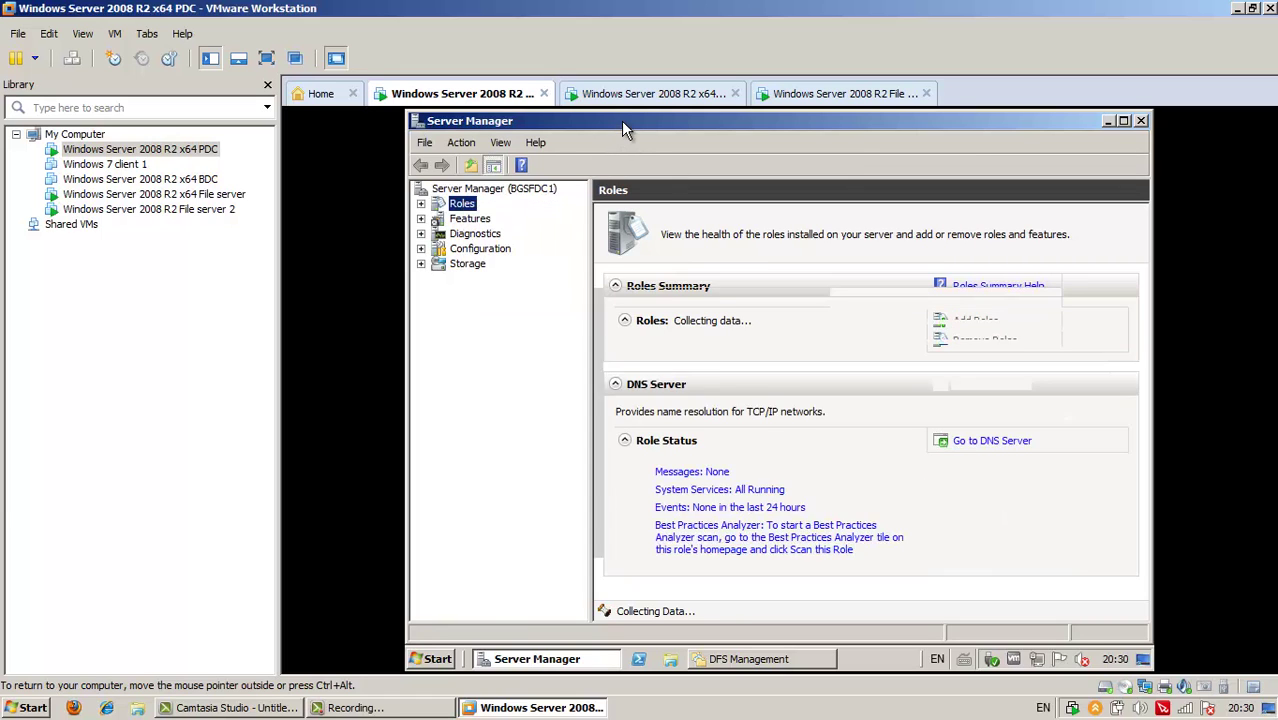
right_click(463, 205)
click(483, 218)
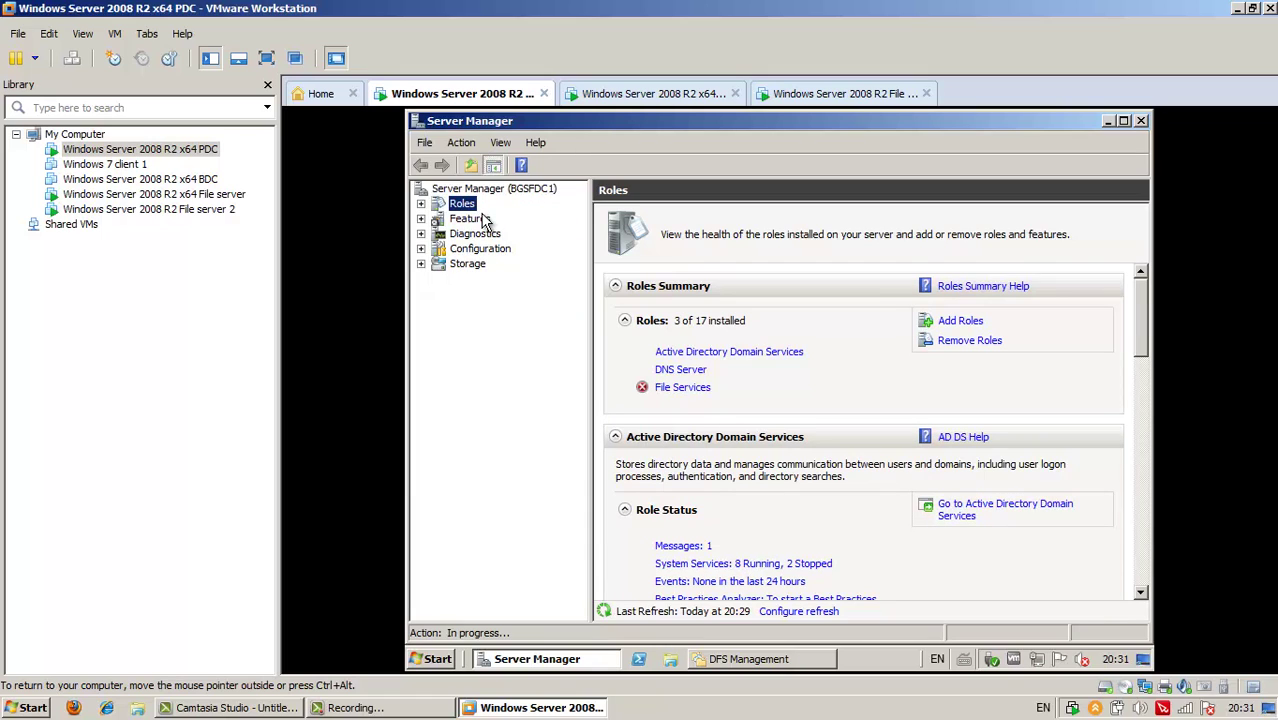
click(920, 620)
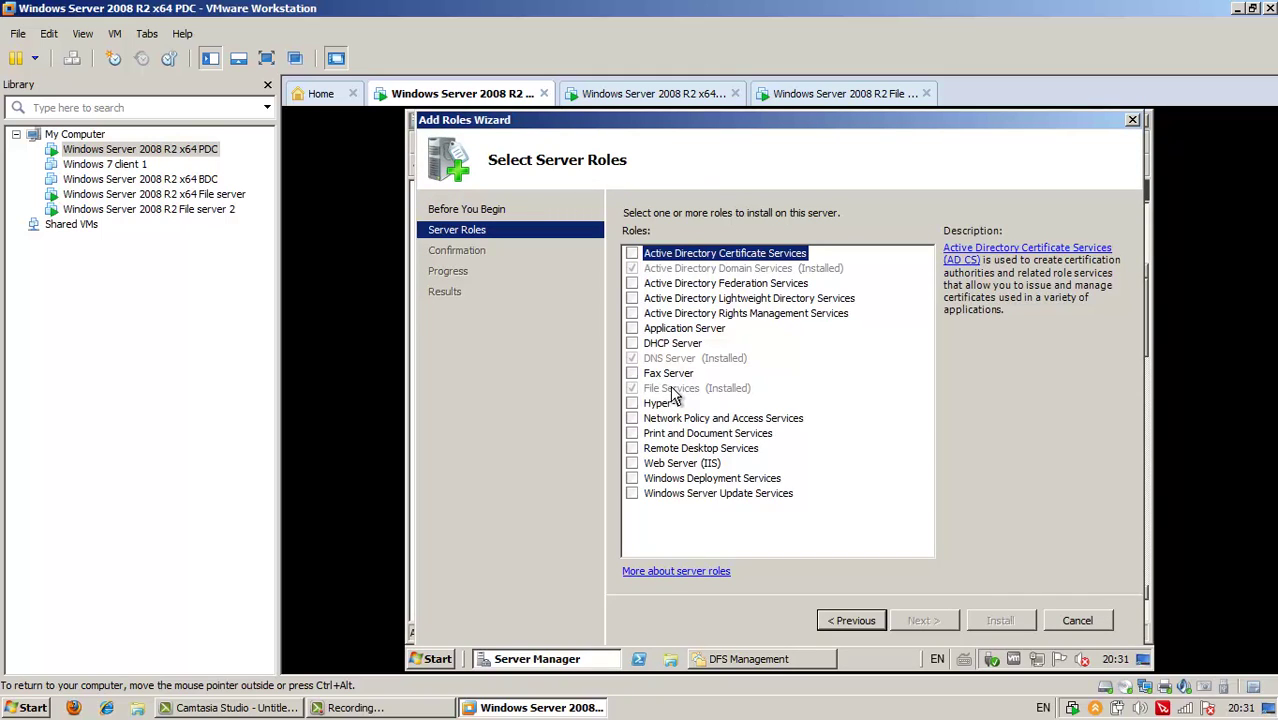
click(1077, 621)
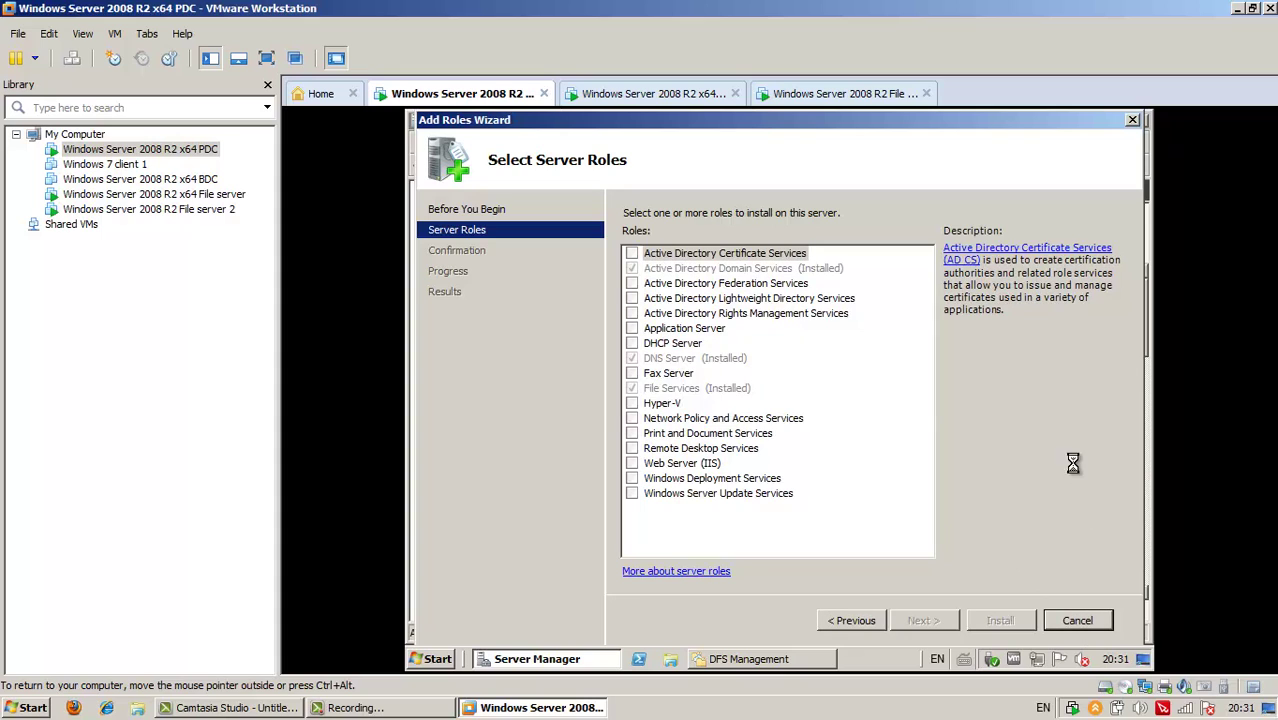
click(850, 399)
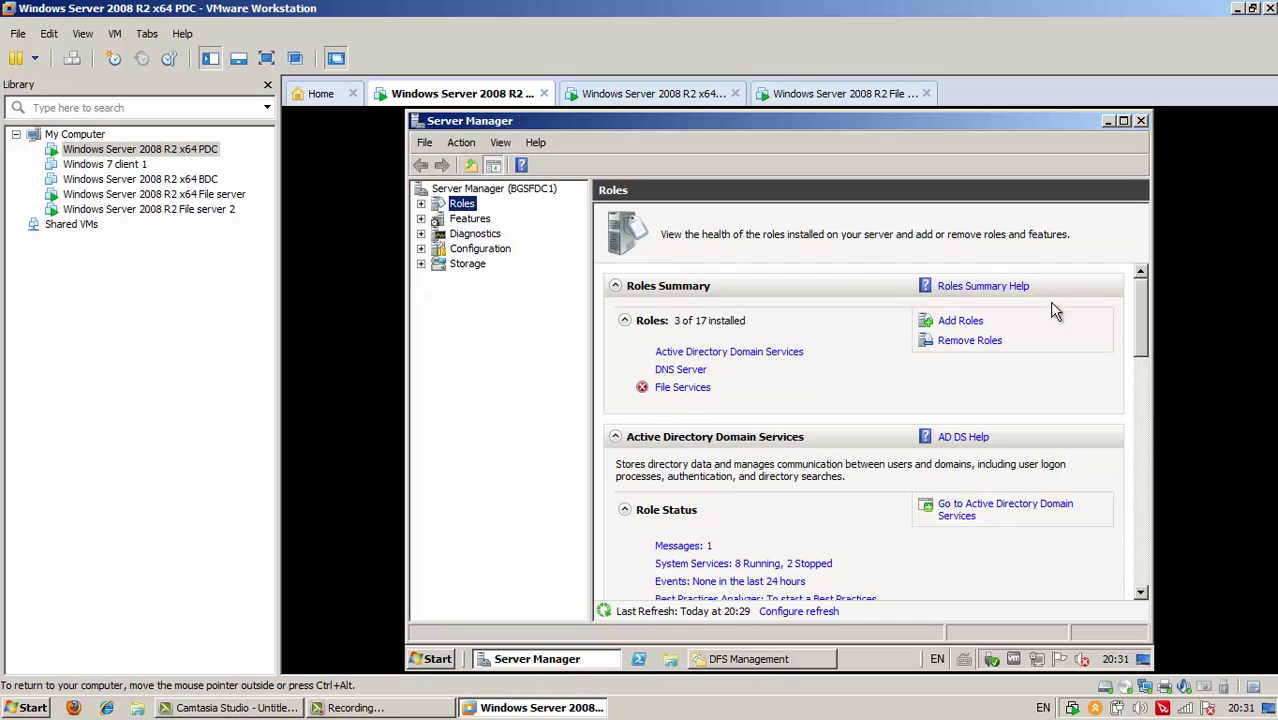
- Review the role services offered for Active Directory Domain Services, and cancel the Add Role Services wizard
drag(1140, 340, 1144, 393)
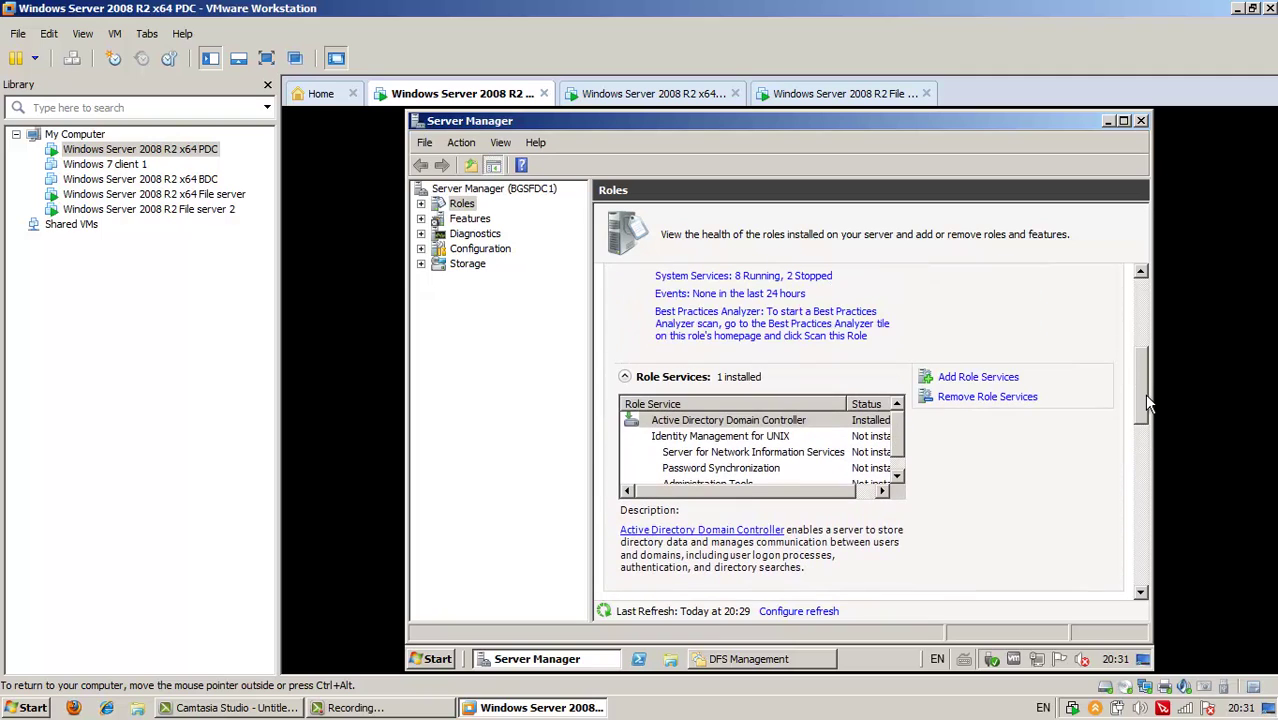
click(990, 378)
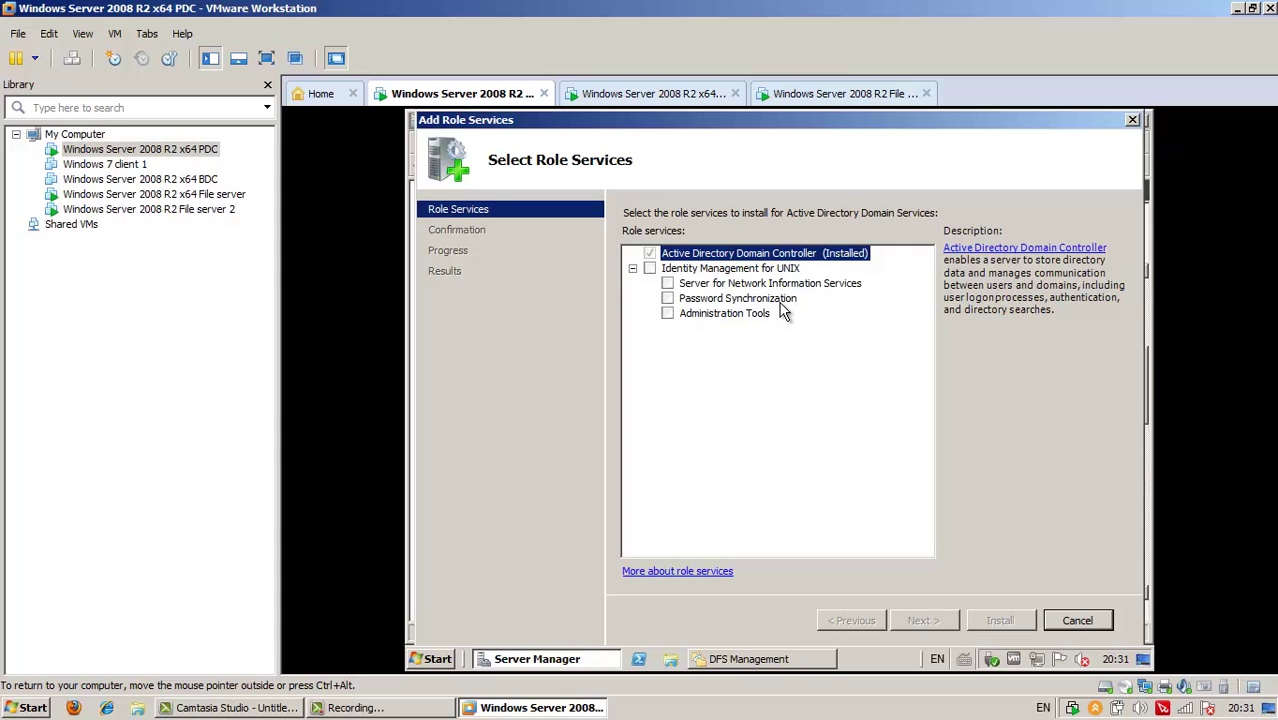
click(1078, 620)
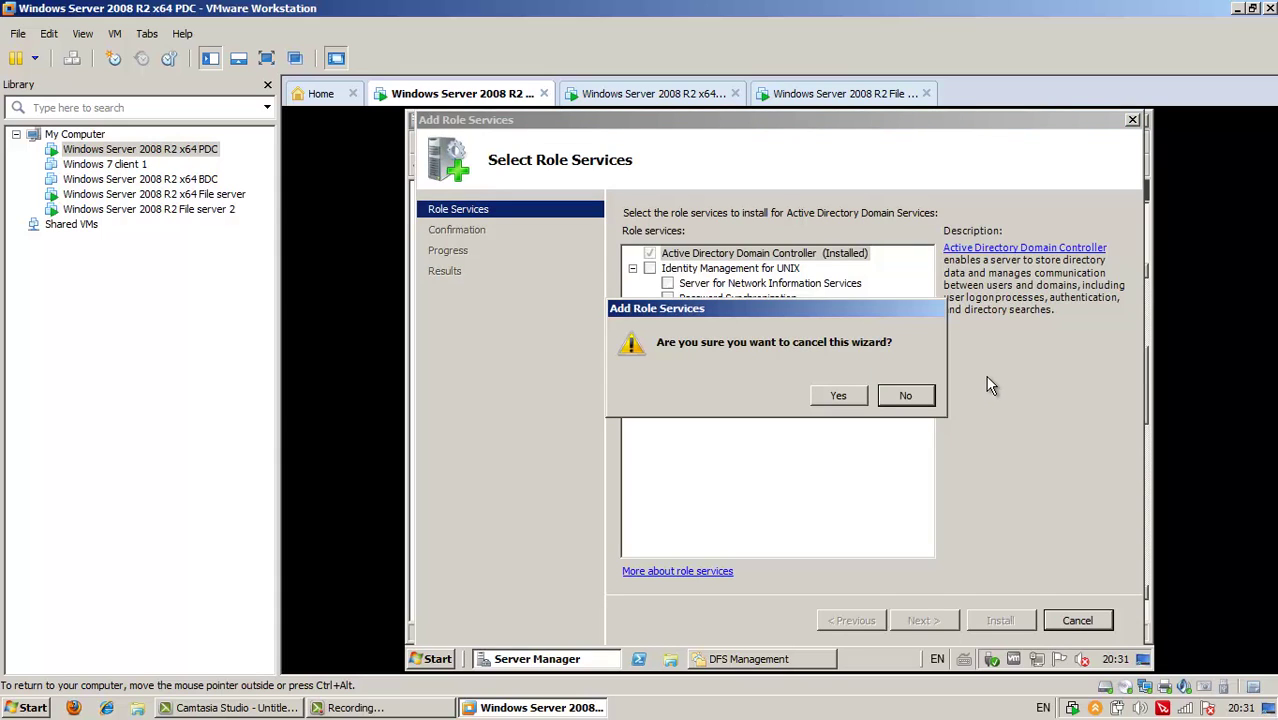
click(836, 396)
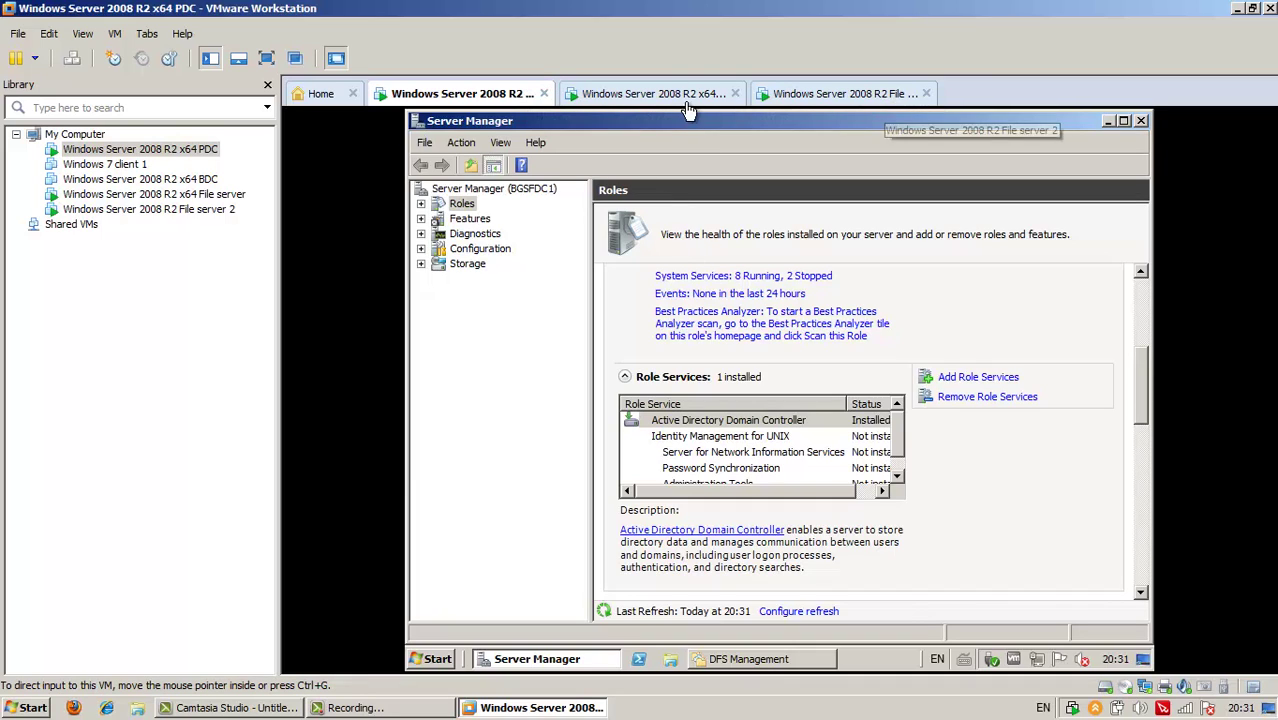
- Switch to the Windows Server 2008 R2 x64 File server VM and create a folder named Profiles in C:\Shares
click(652, 96)
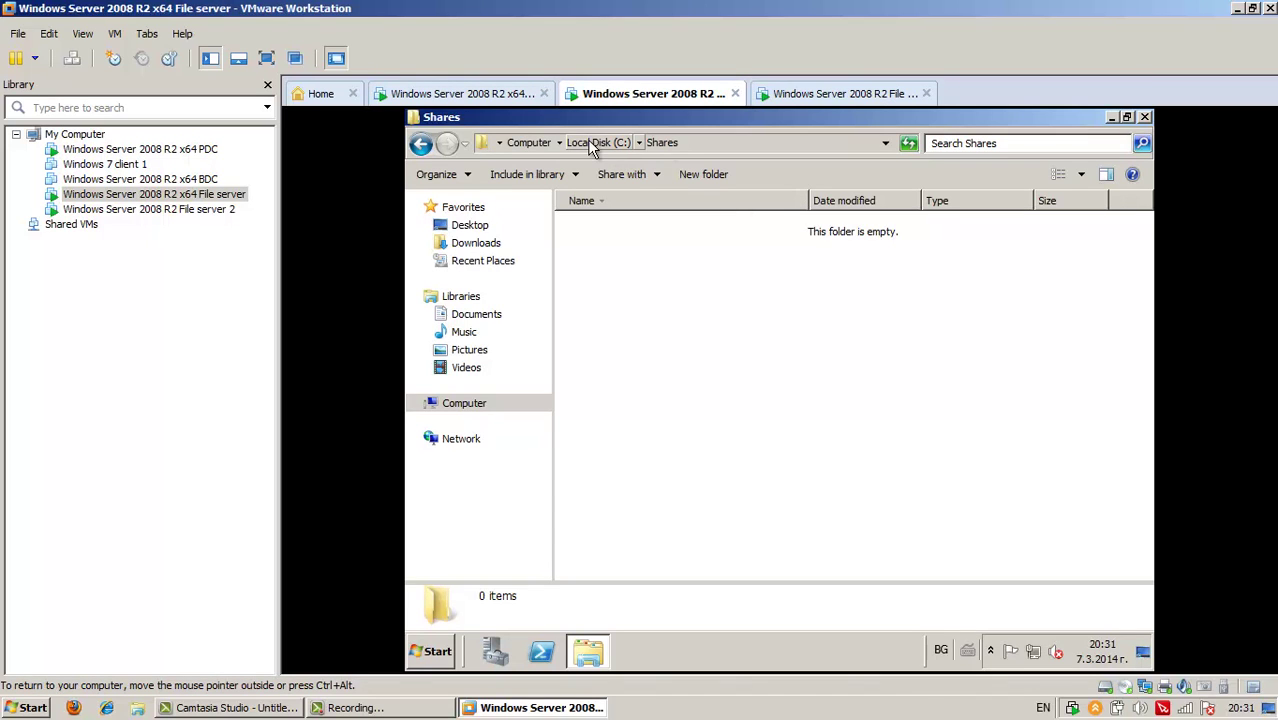
right_click(716, 302)
mouse_move(752, 470)
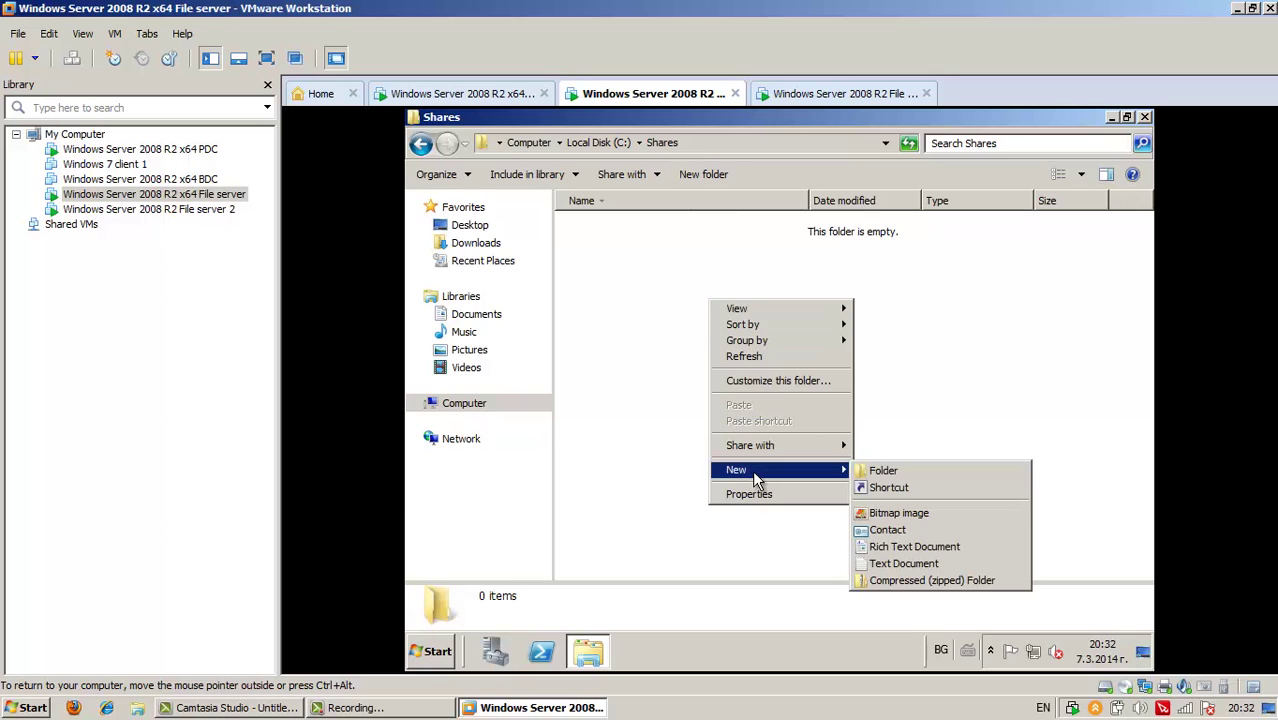
click(871, 473)
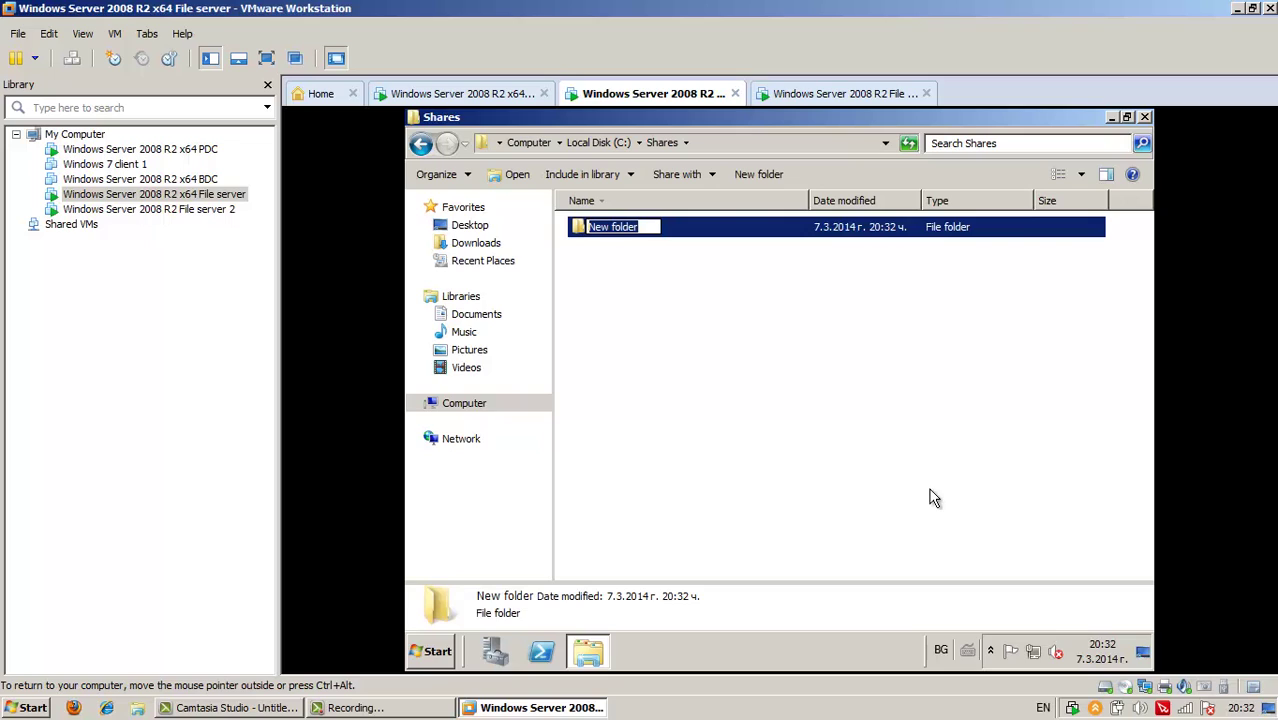
text(Profiles)
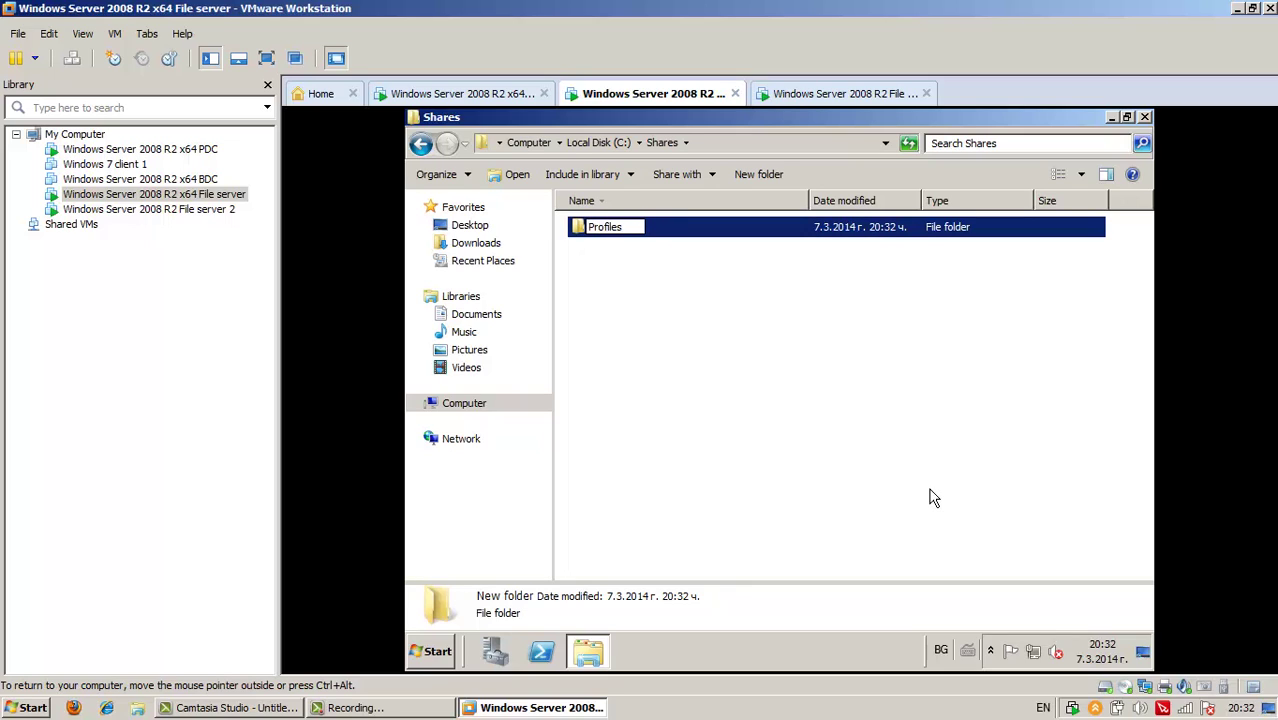
key(Return)
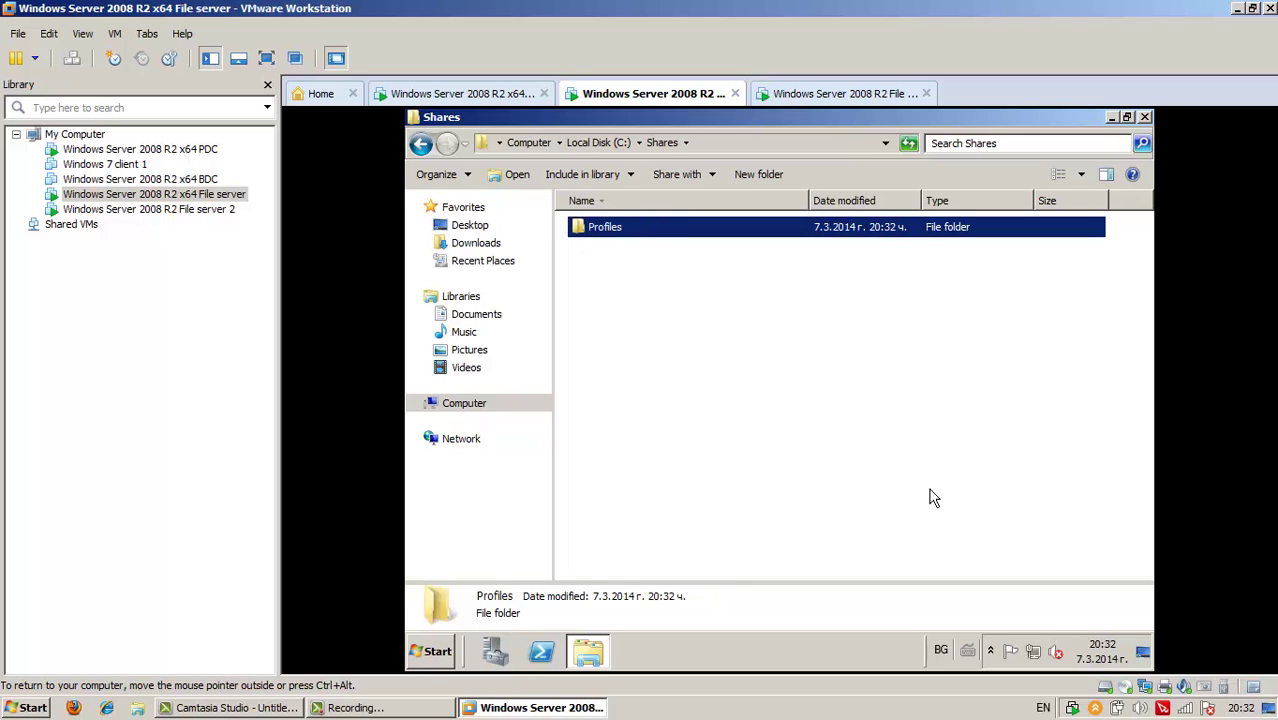
- Create a second folder named TemplateDocs in the Shares folder
right_click(737, 351)
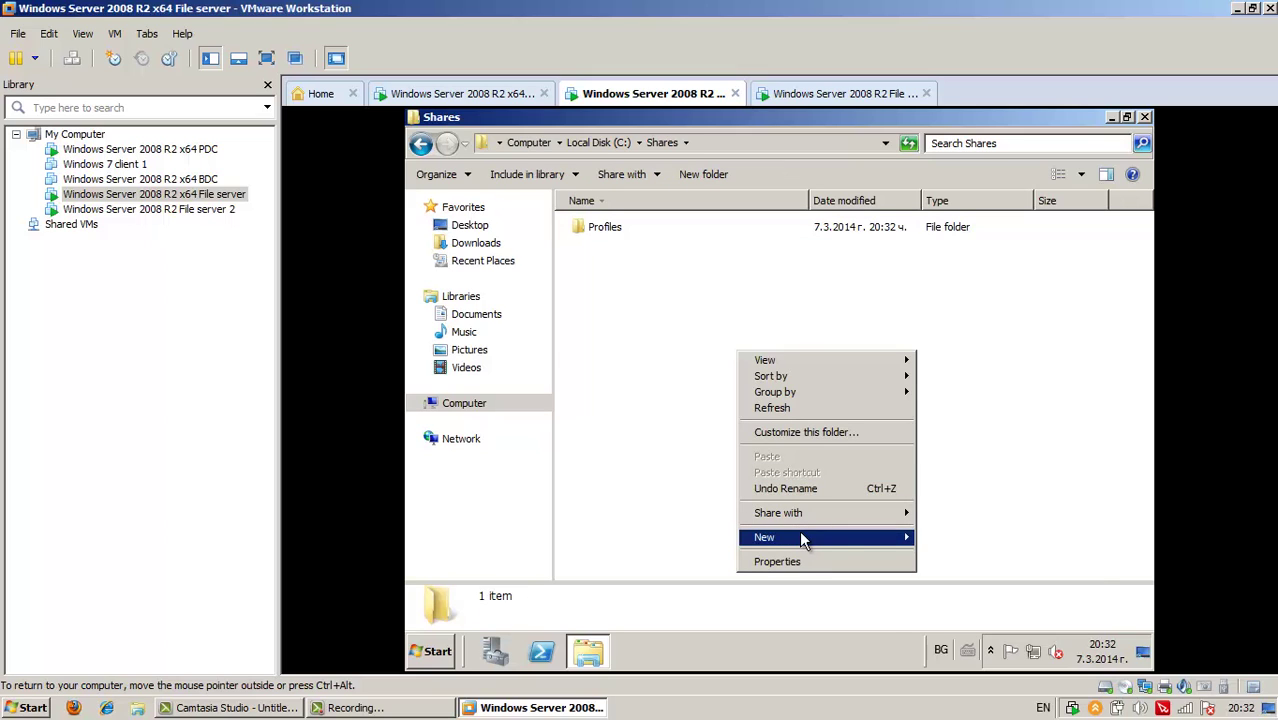
mouse_move(799, 530)
click(945, 533)
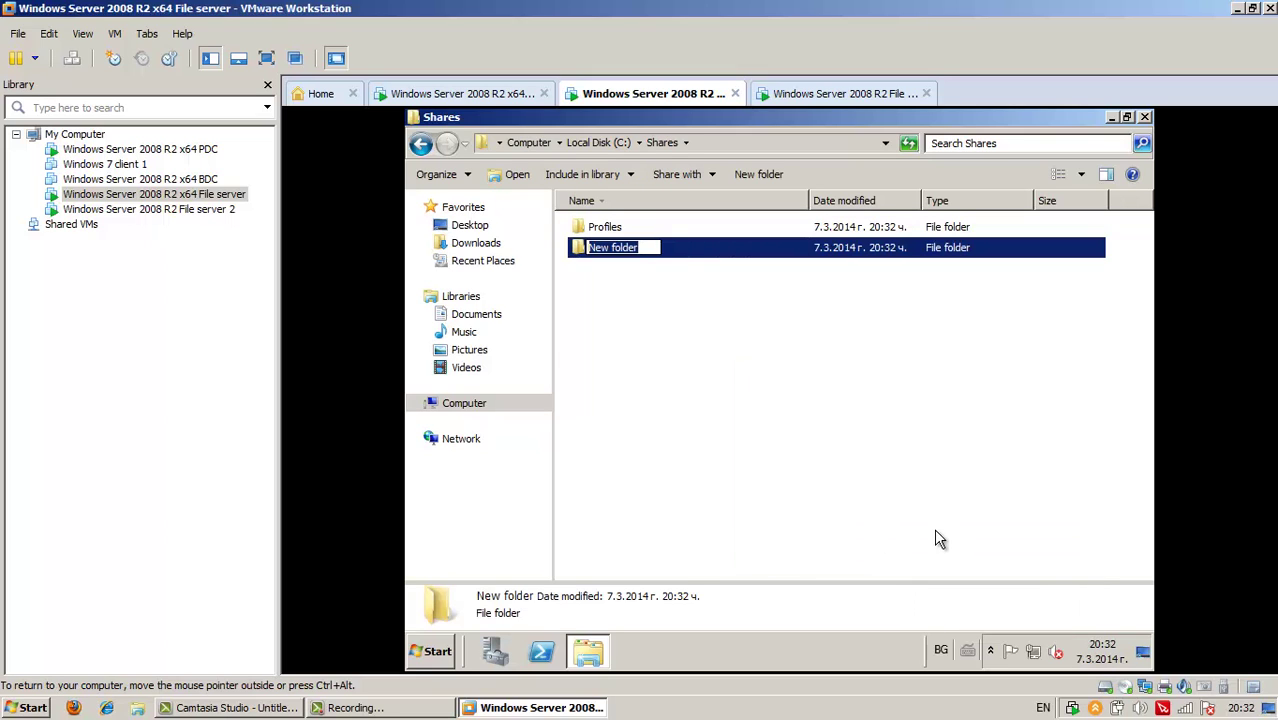
text(TemplateDo)
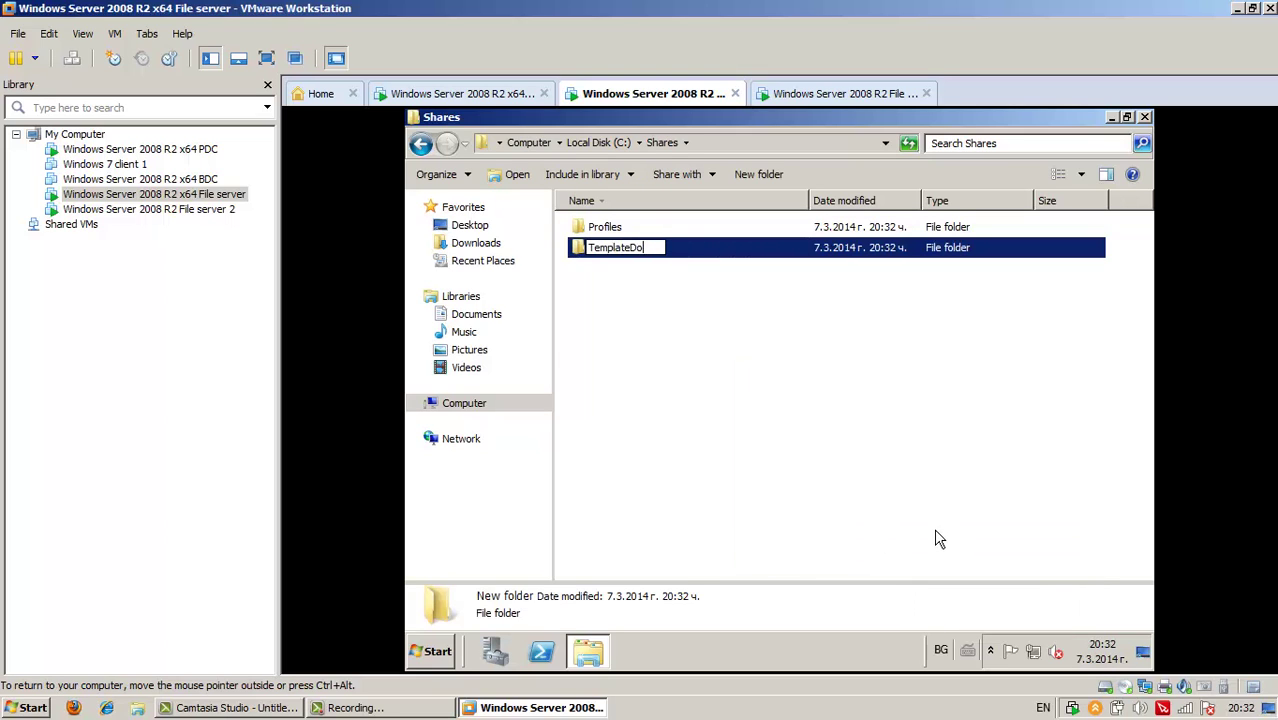
text(cs)
key(Return)
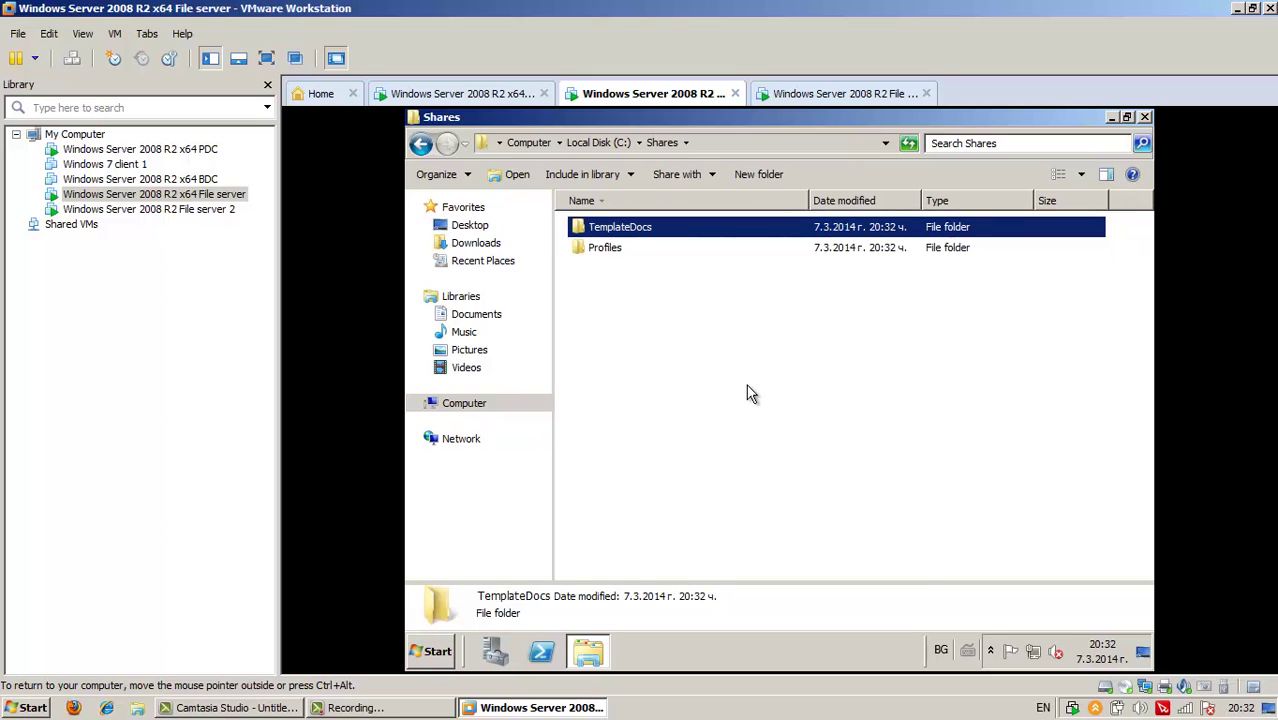
- Create a third folder named Softwares in the Shares folder
right_click(747, 386)
mouse_move(785, 571)
click(1002, 462)
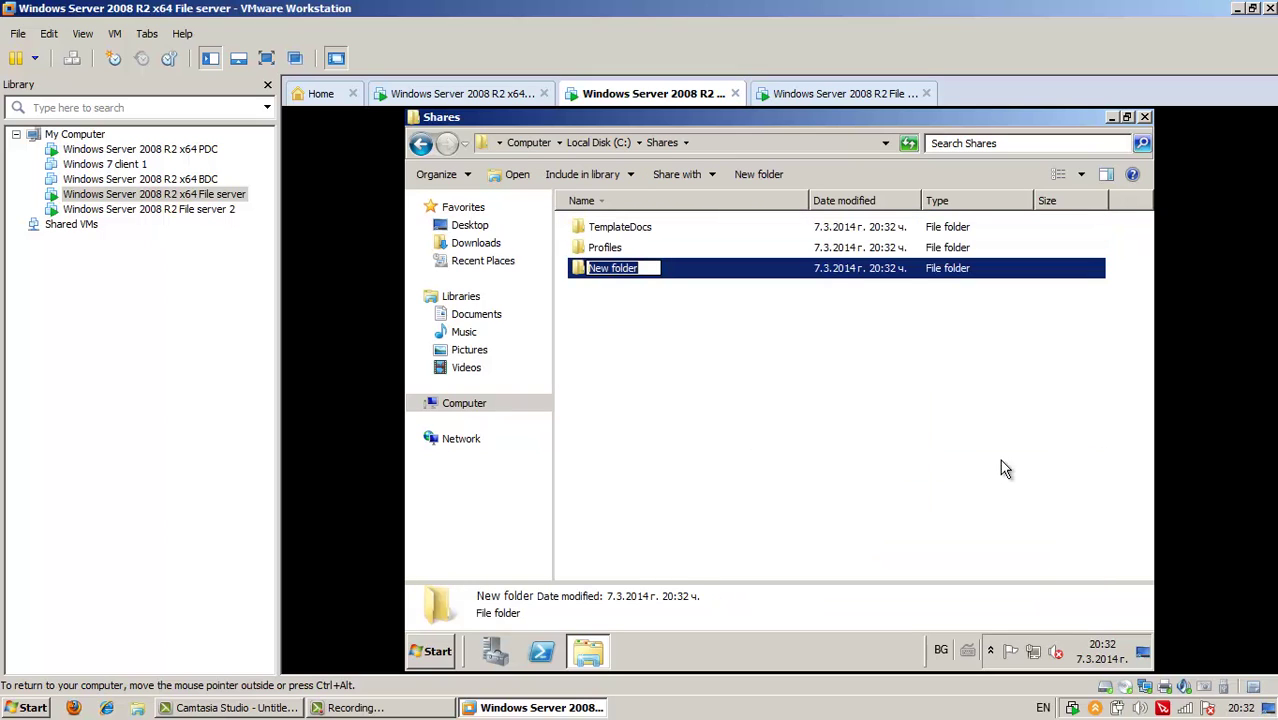
text(Softwares)
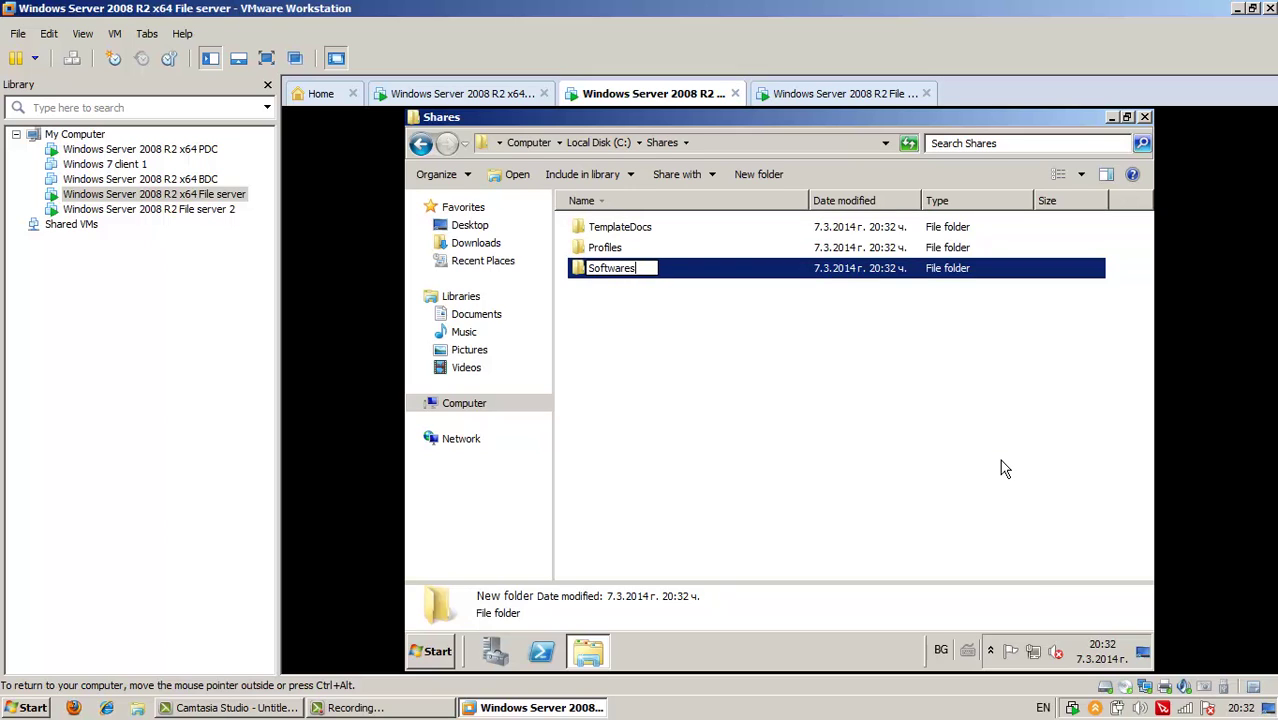
key(Return)
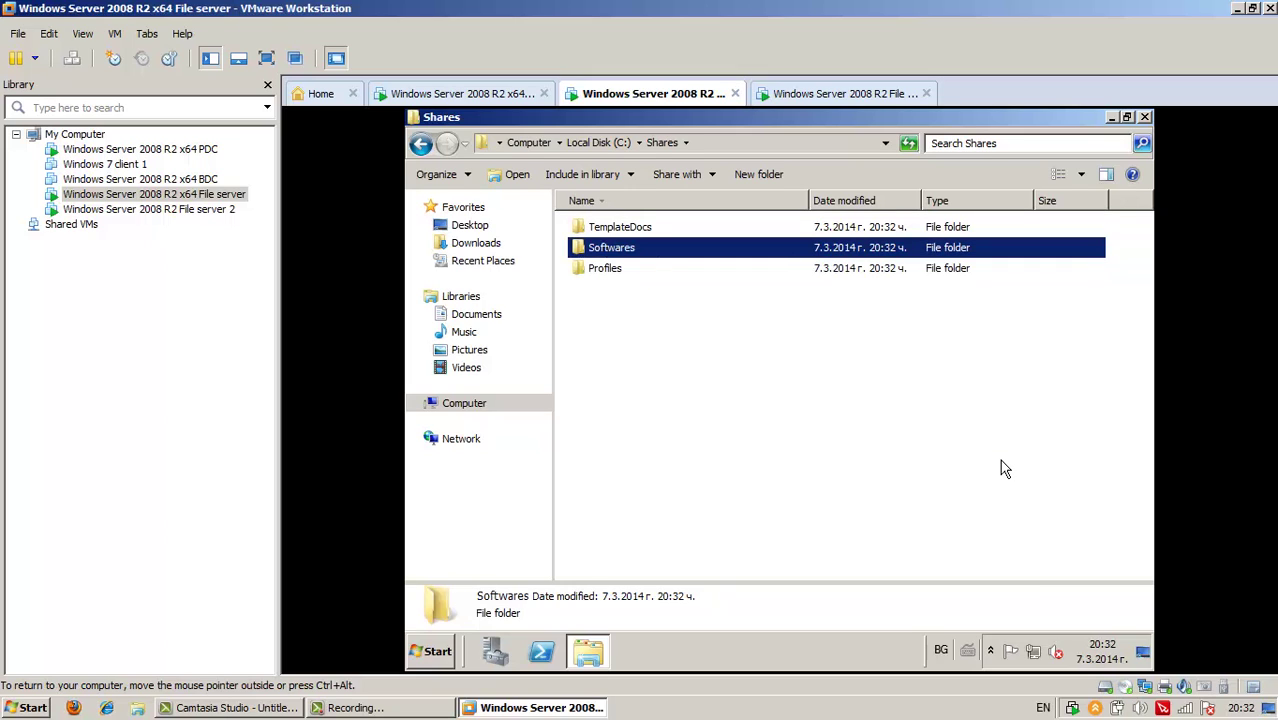
- Share the TemplateDocs folder through Advanced Sharing and remove Everyone from its share permissions
click(645, 229)
right_click(640, 227)
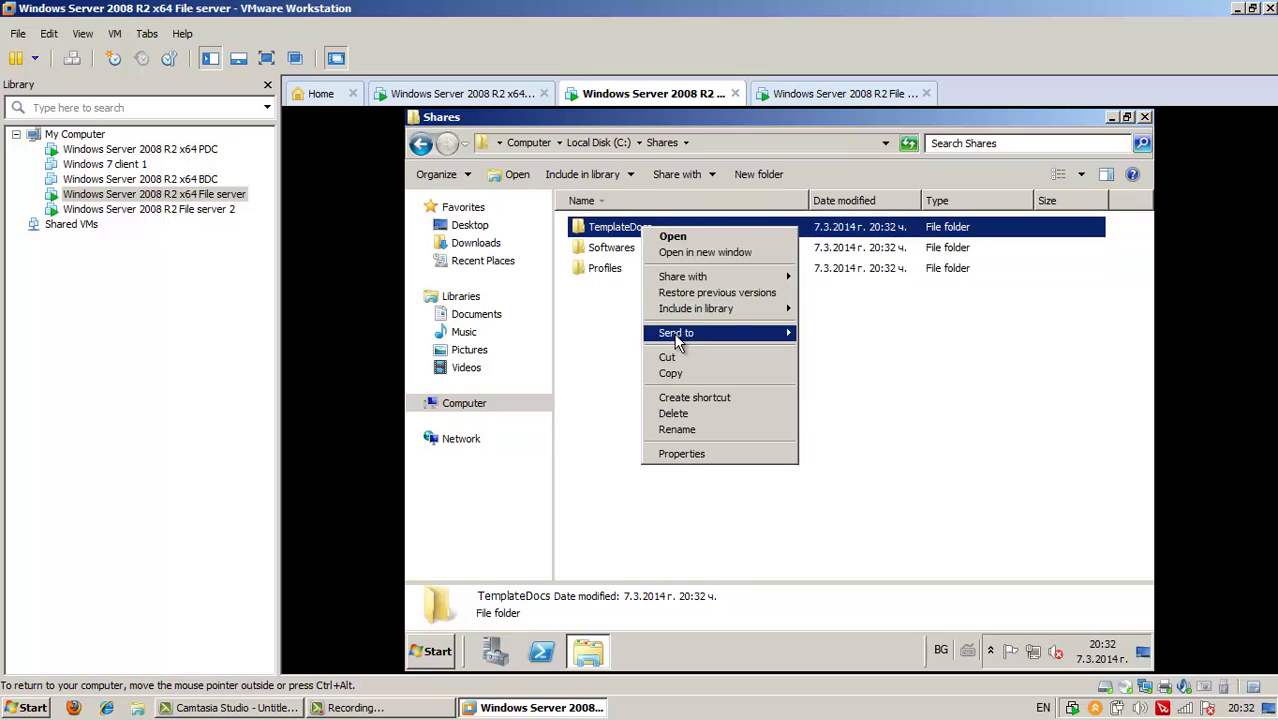
click(682, 454)
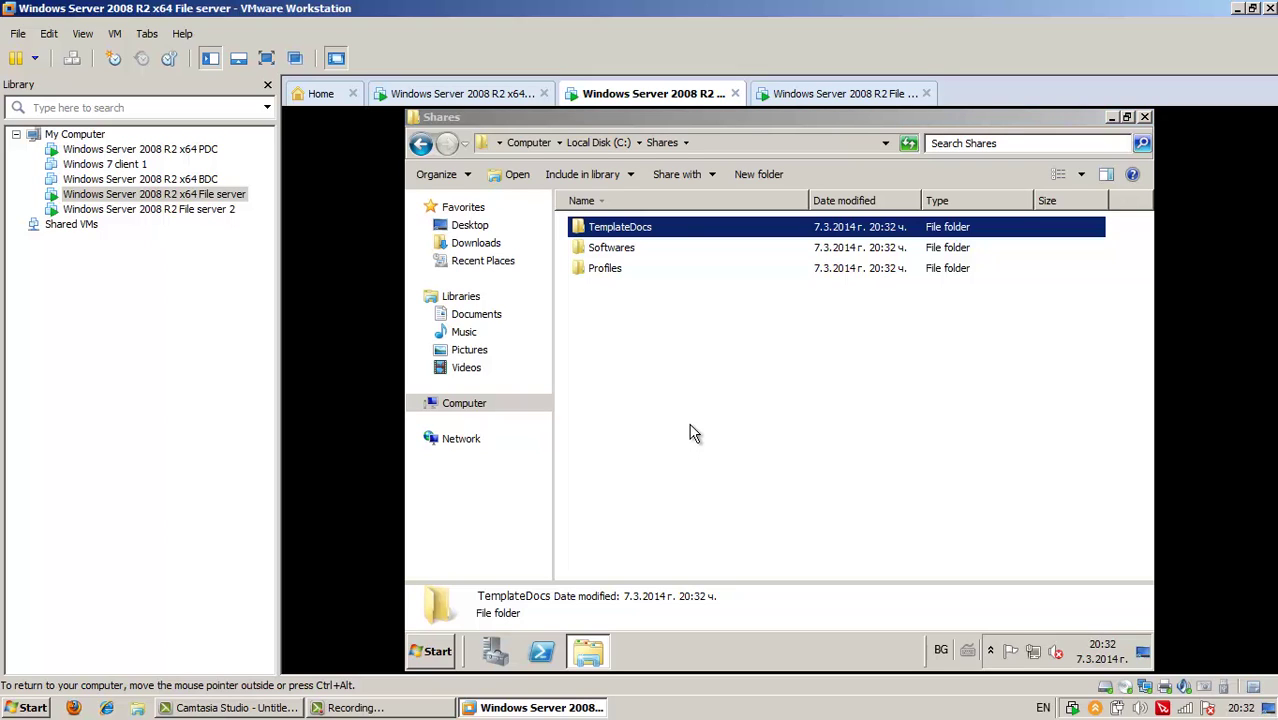
click(712, 219)
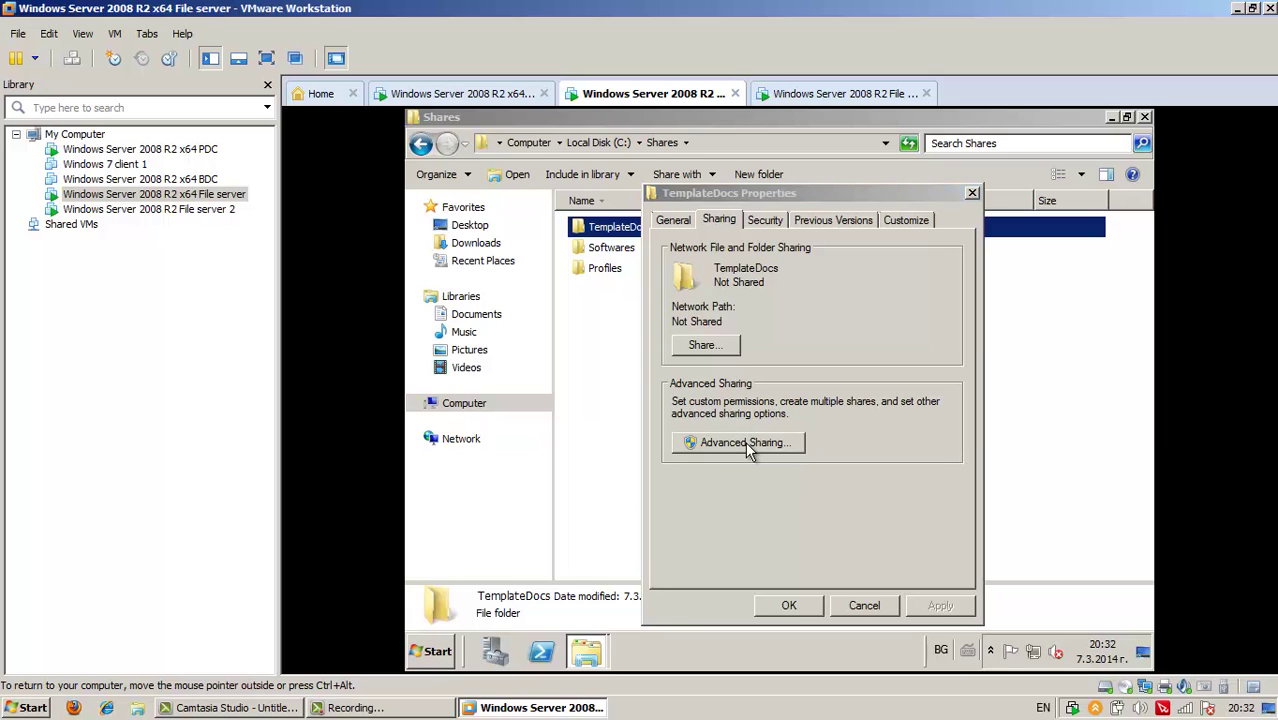
click(686, 252)
click(728, 466)
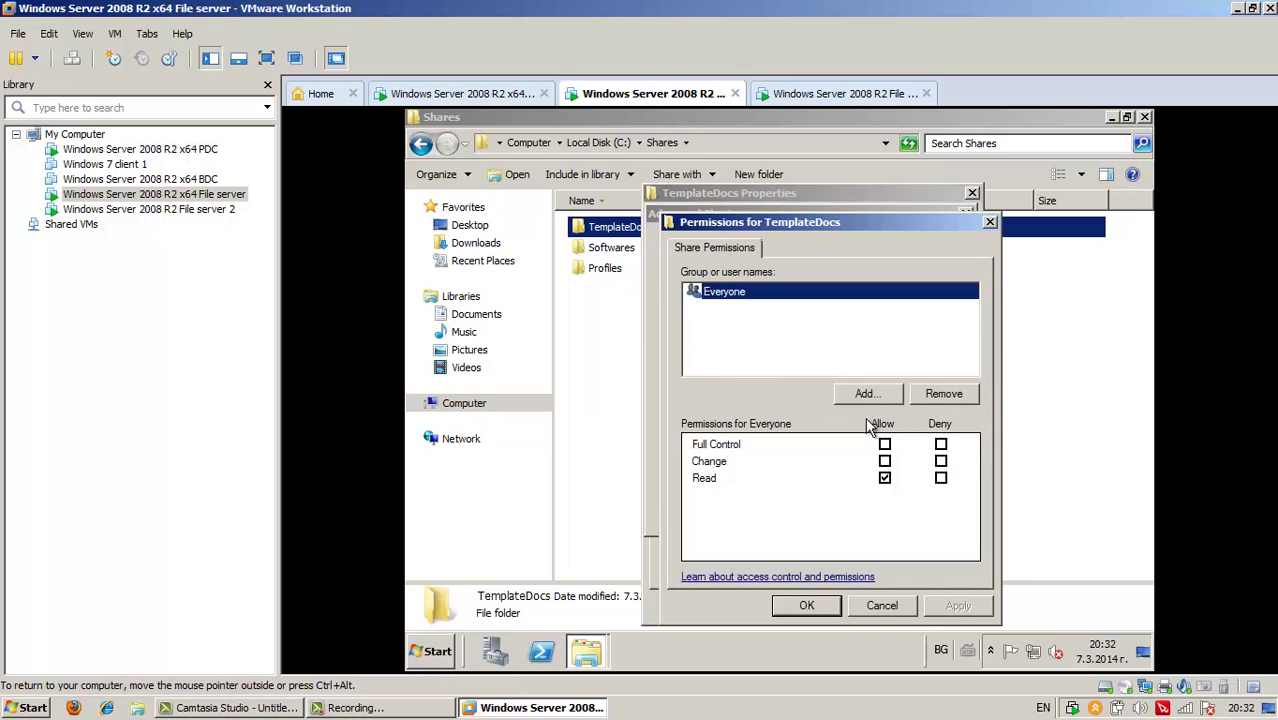
click(921, 393)
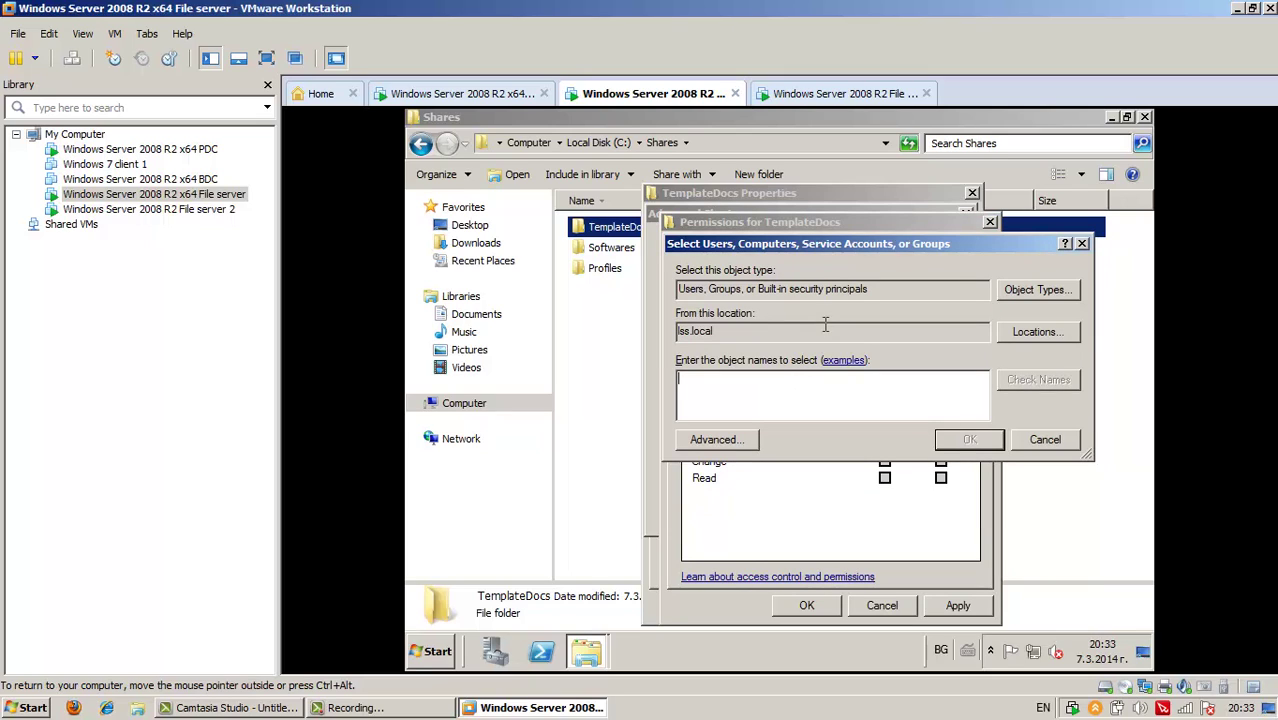
- Add the Authenticated Users group to the TemplateDocs share permissions, copying the resolved group name for reuse
text(authenticated users)
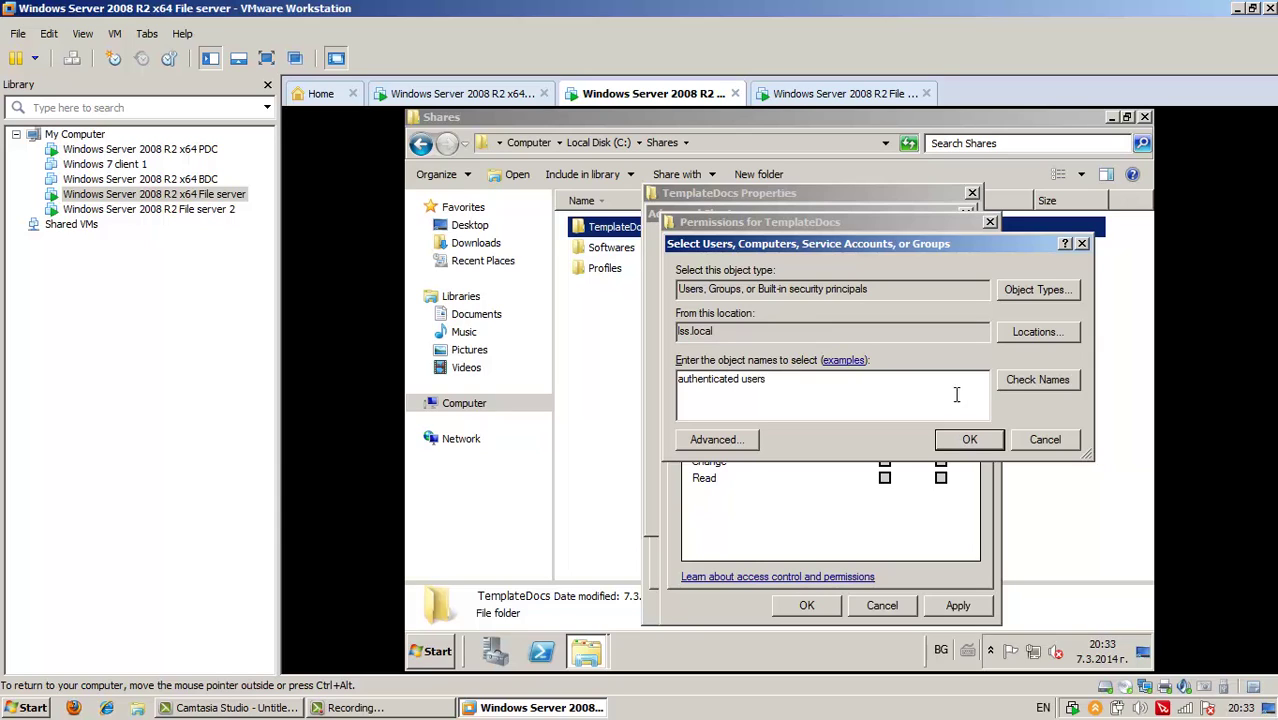
click(1040, 380)
drag(868, 392, 676, 400)
right_click(695, 378)
click(728, 412)
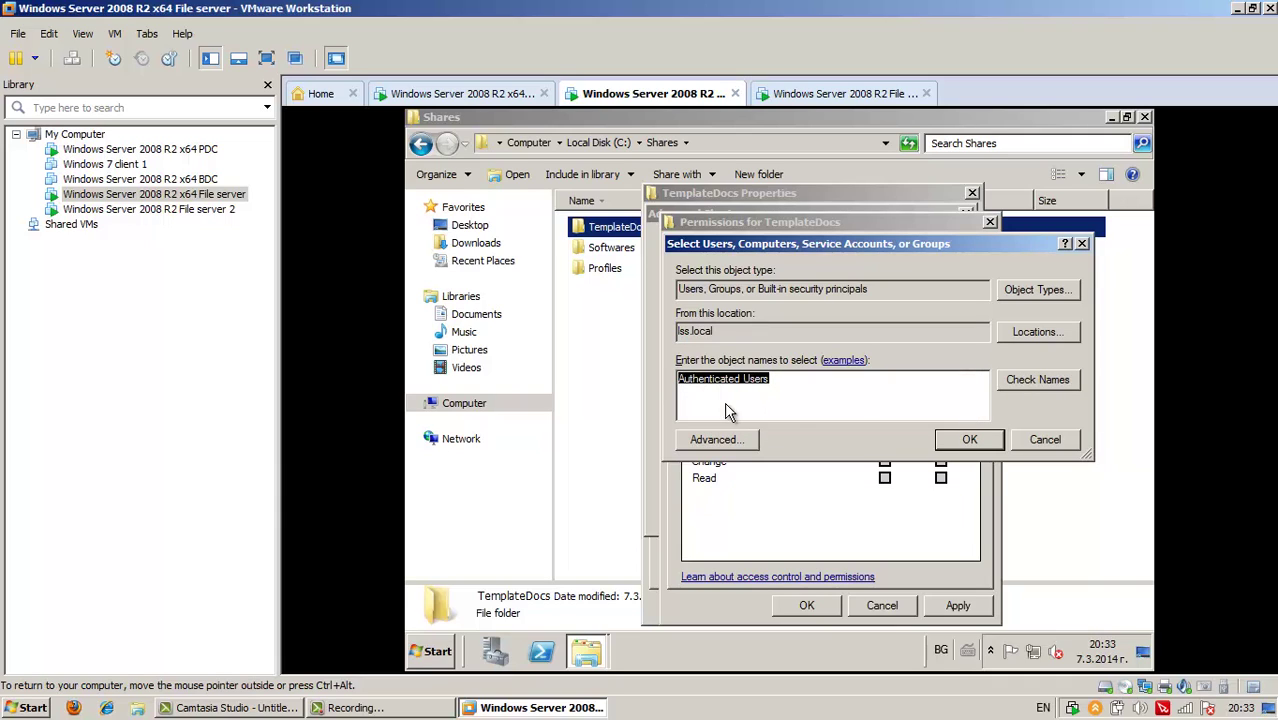
click(818, 390)
click(970, 439)
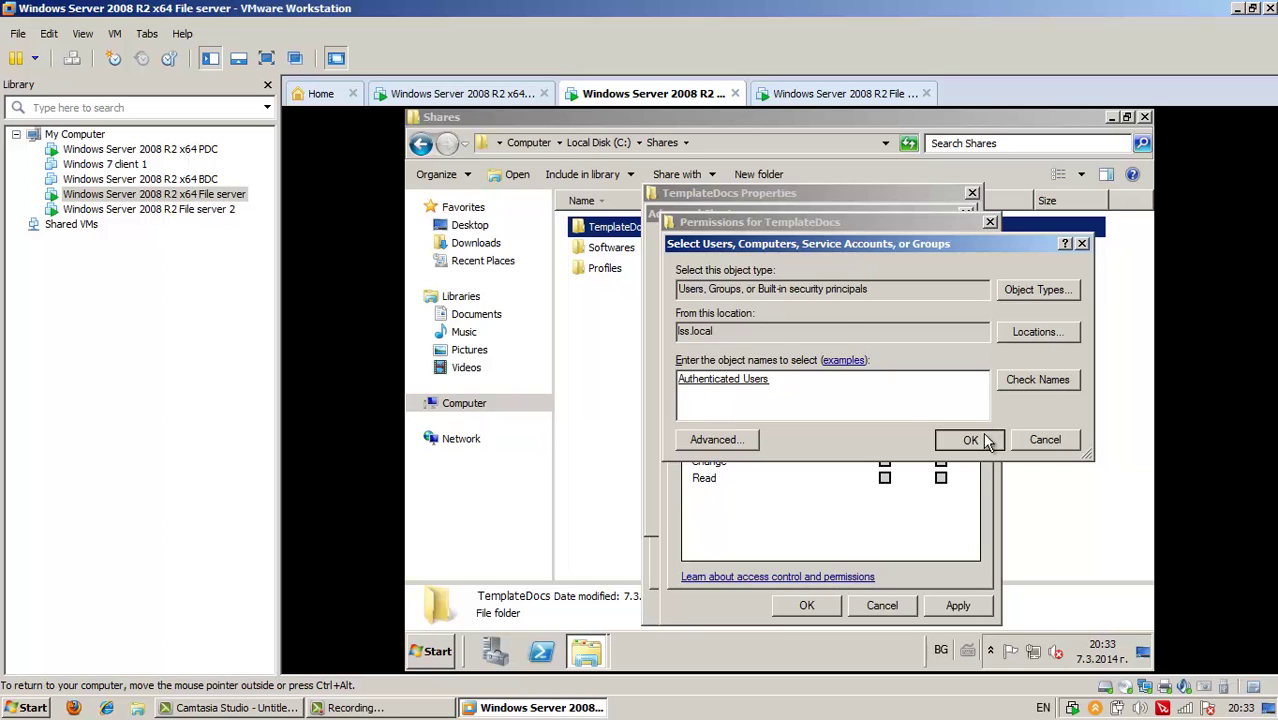
- Allow Full Control for Authenticated Users on the TemplateDocs share, apply the sharing settings and close the folder's properties
click(884, 444)
click(824, 610)
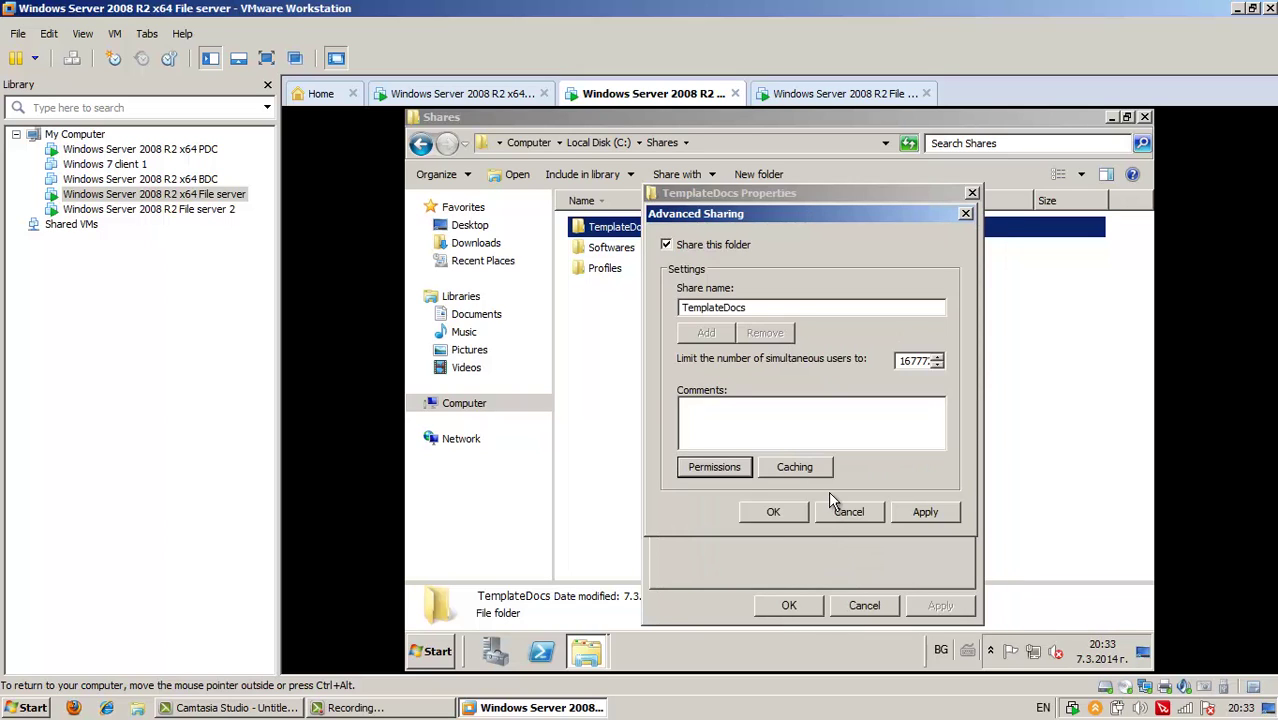
click(775, 512)
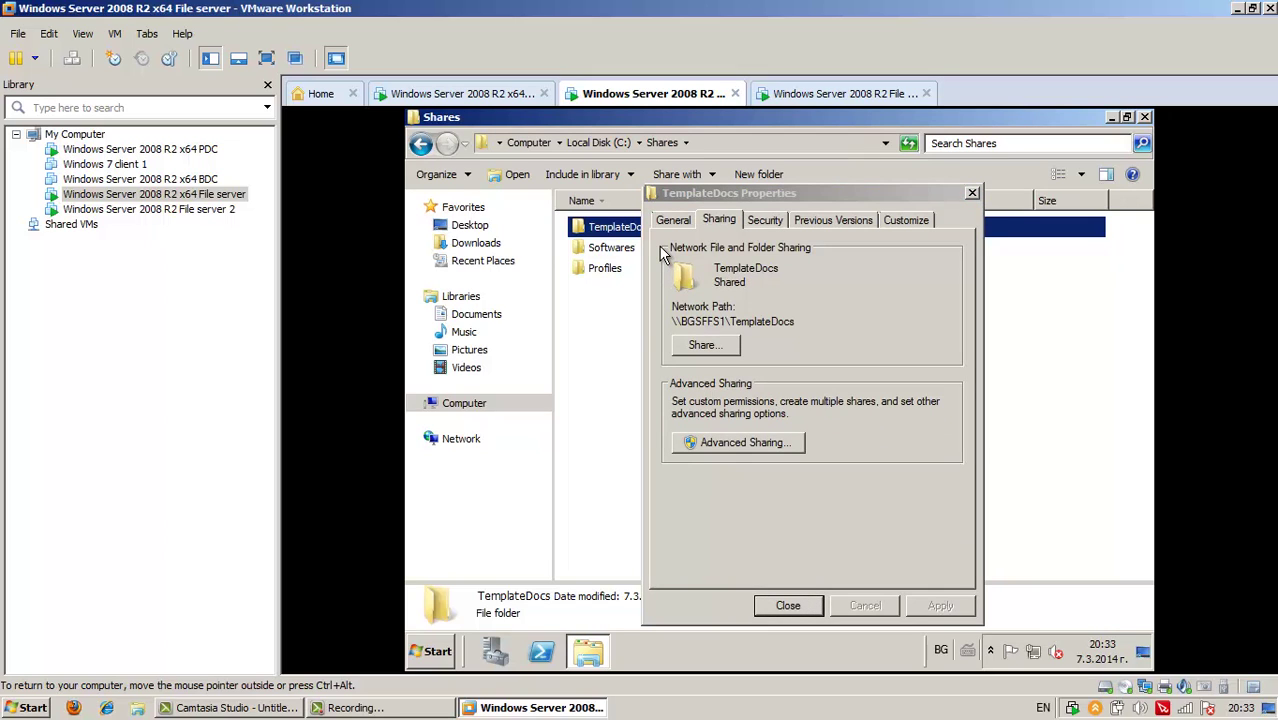
click(788, 605)
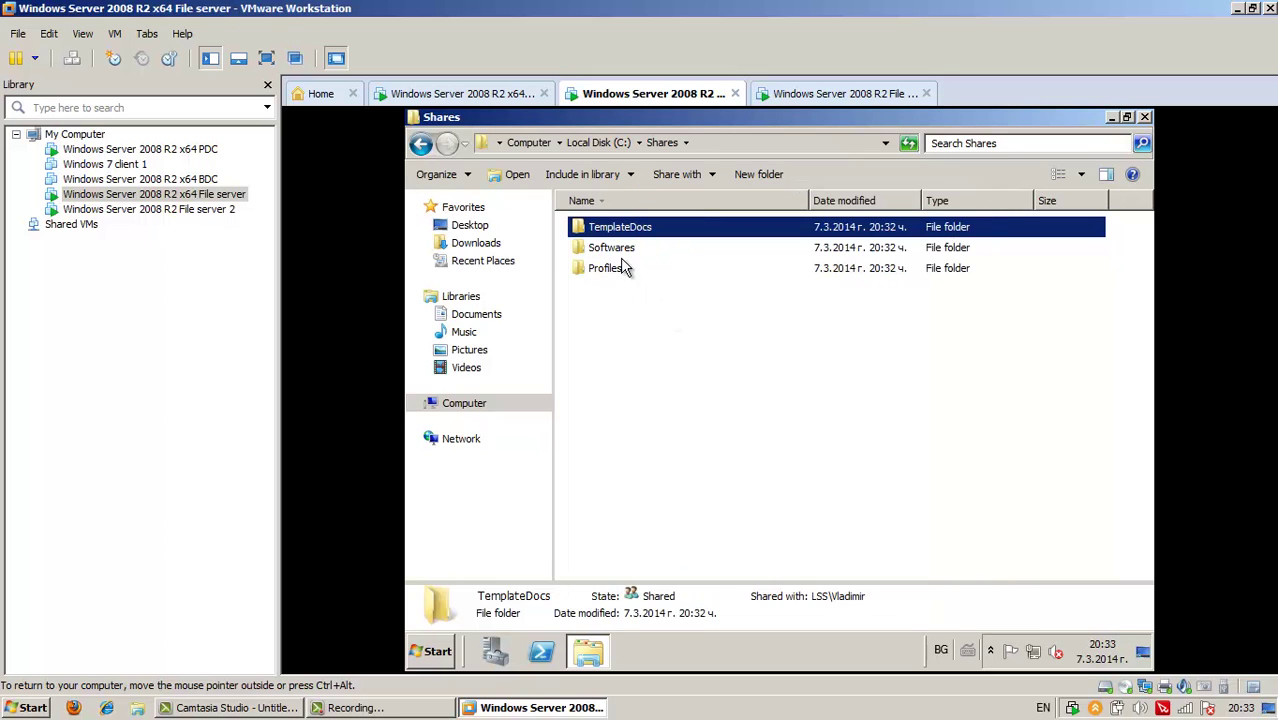
- Share the Softwares folder through Advanced Sharing and remove Everyone from its share permissions
click(593, 248)
right_click(593, 248)
click(676, 474)
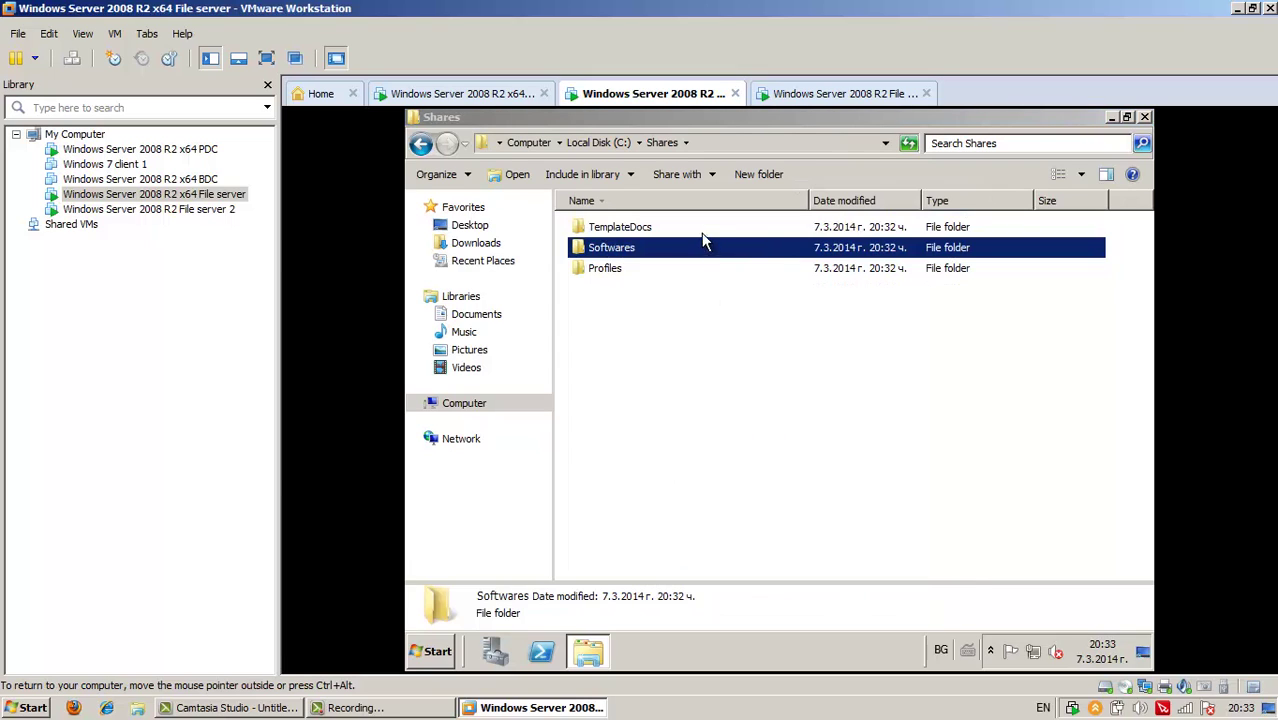
click(697, 220)
click(746, 443)
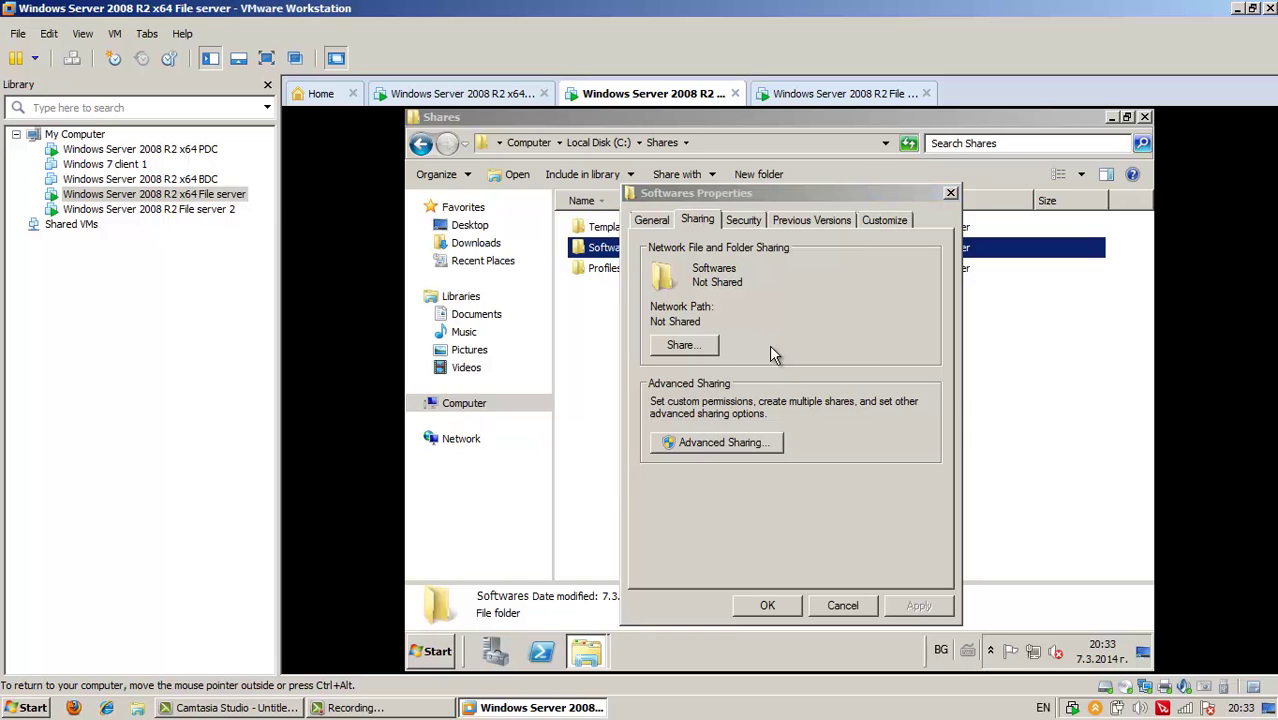
click(683, 245)
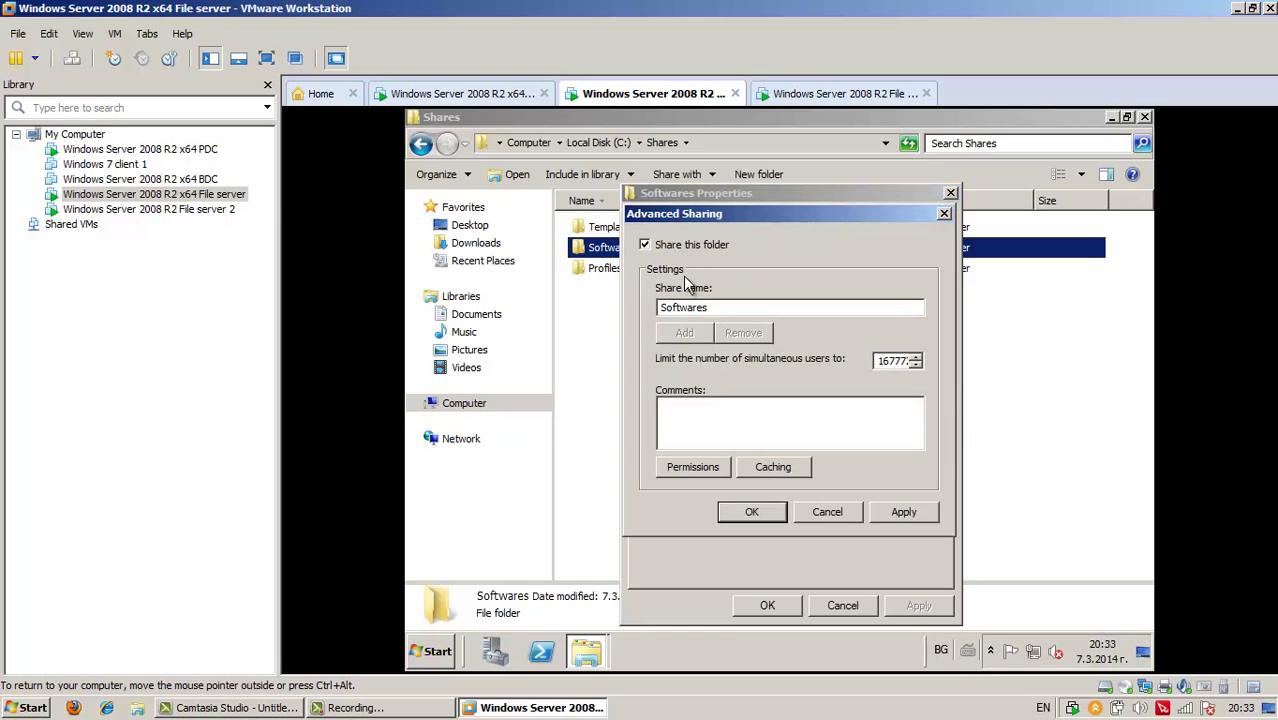
click(713, 473)
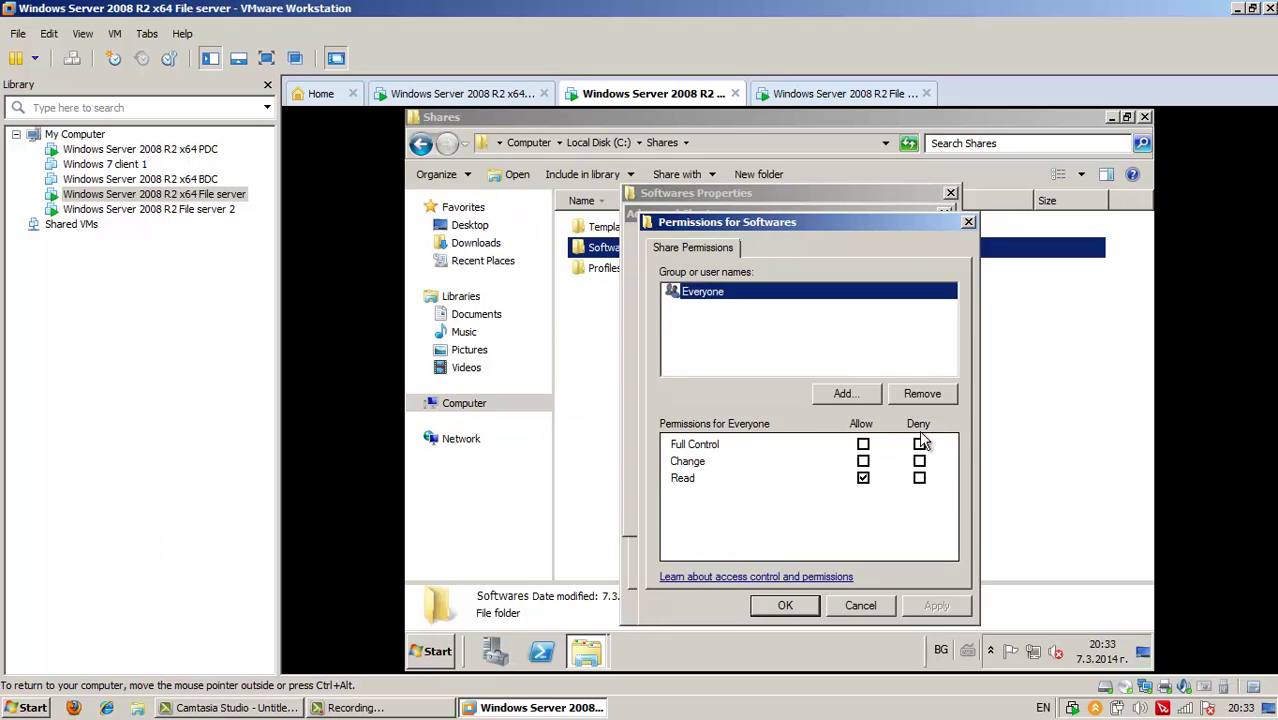
click(930, 396)
- Add the Authenticated Users group to the Softwares share permissions
click(845, 394)
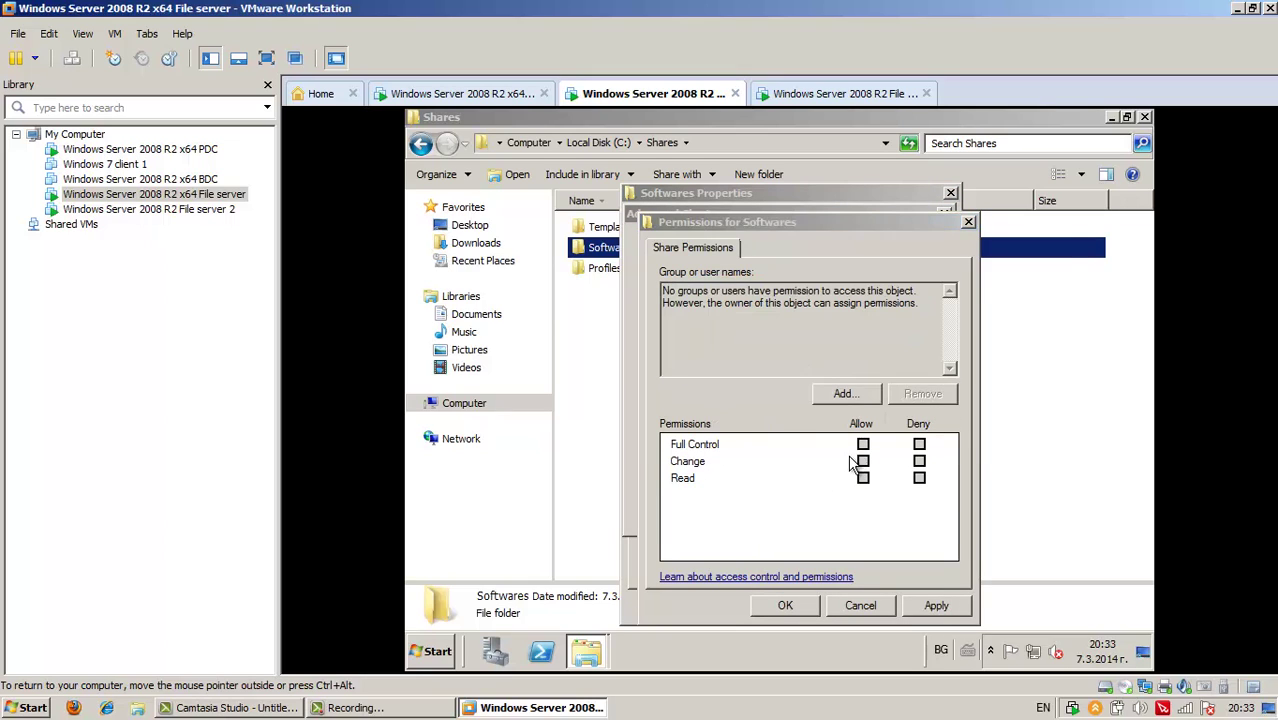
right_click(730, 405)
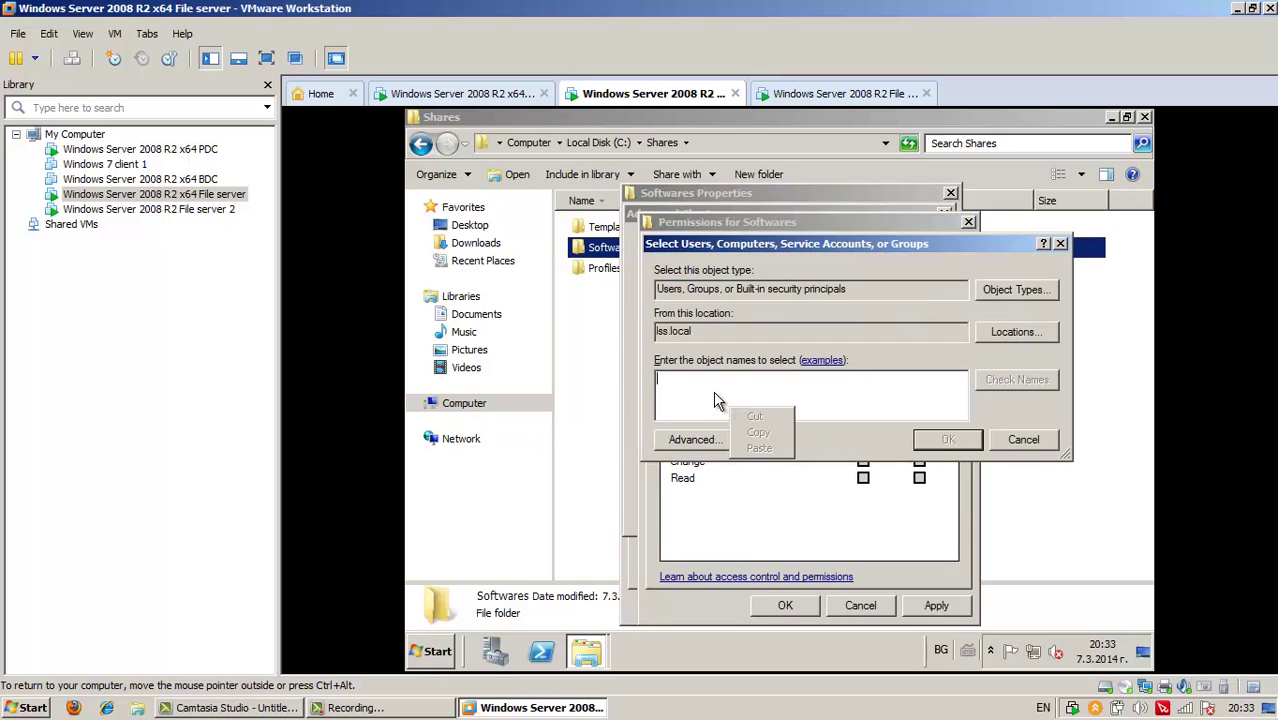
click(722, 388)
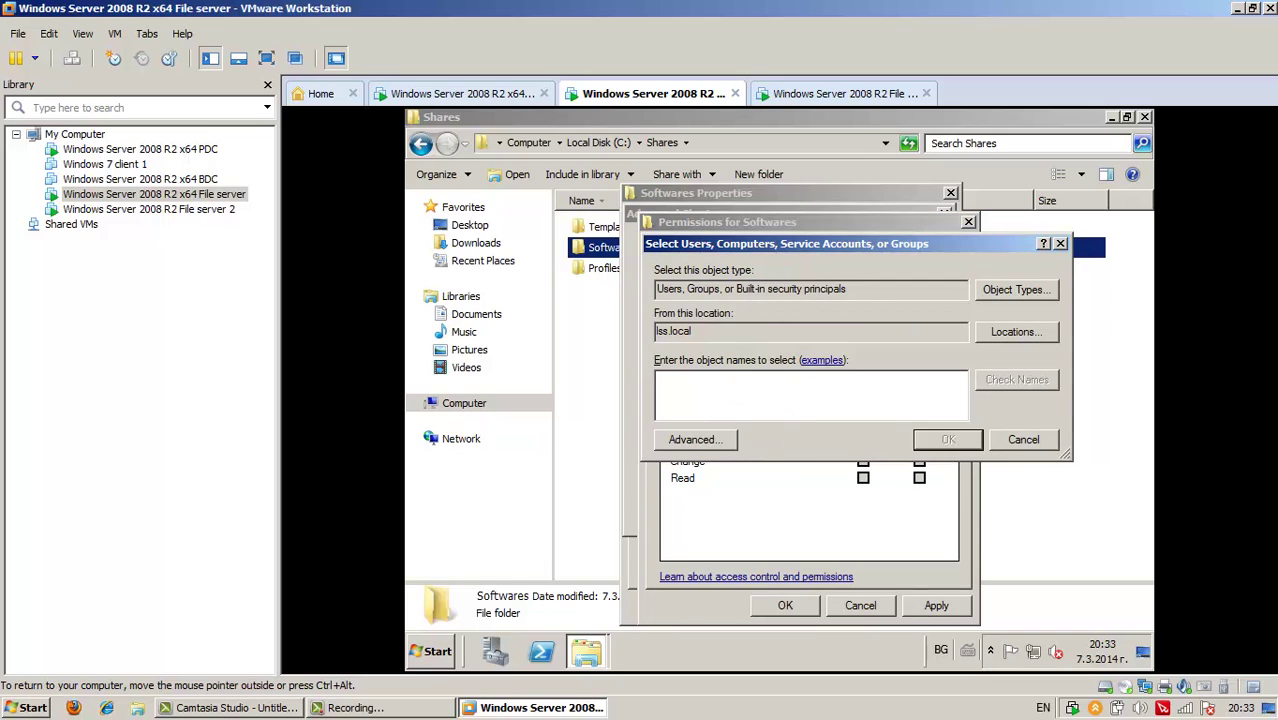
text(authenticated)
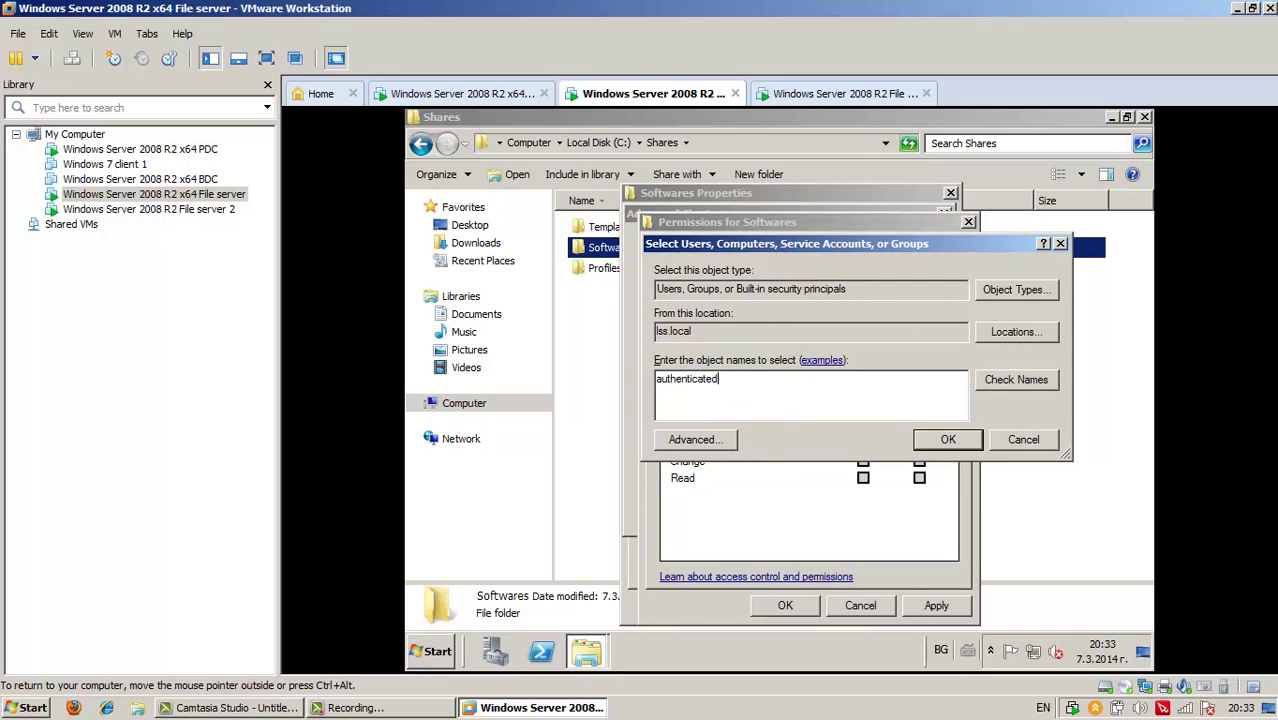
text( users)
click(960, 441)
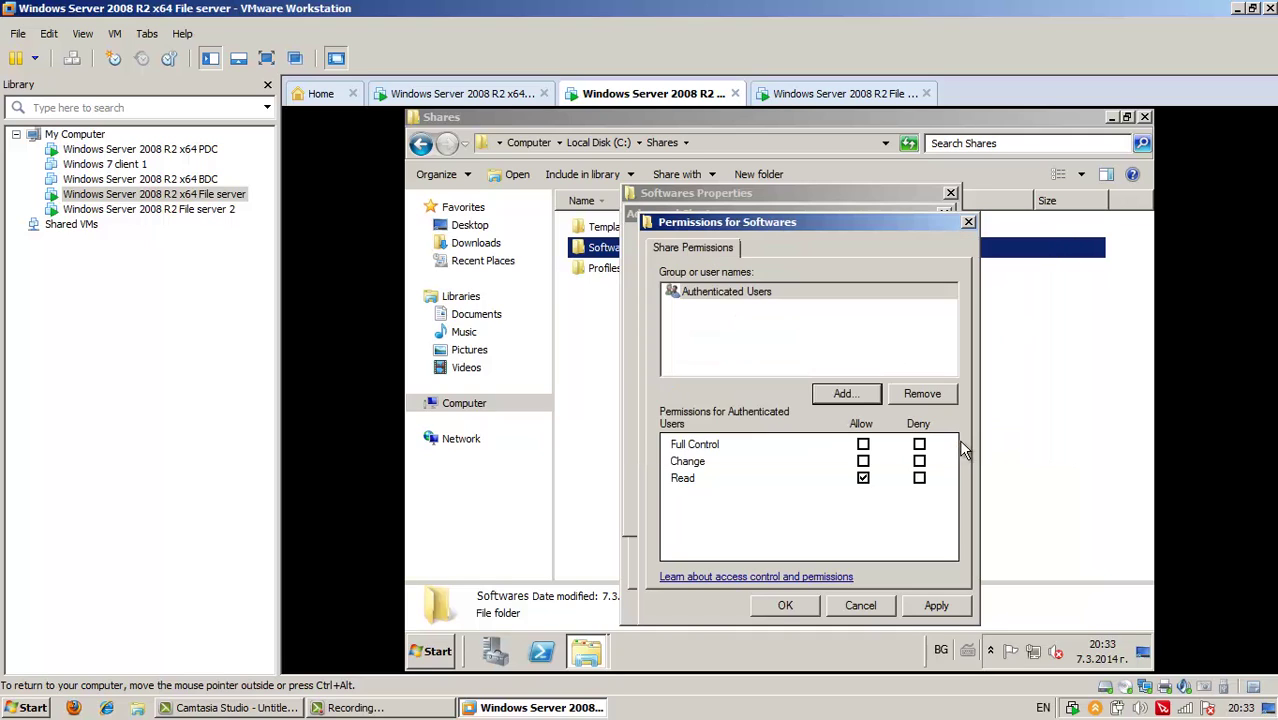
- Allow Full Control for Authenticated Users on the Softwares share, confirm the sharing settings and close the folder's properties
click(863, 444)
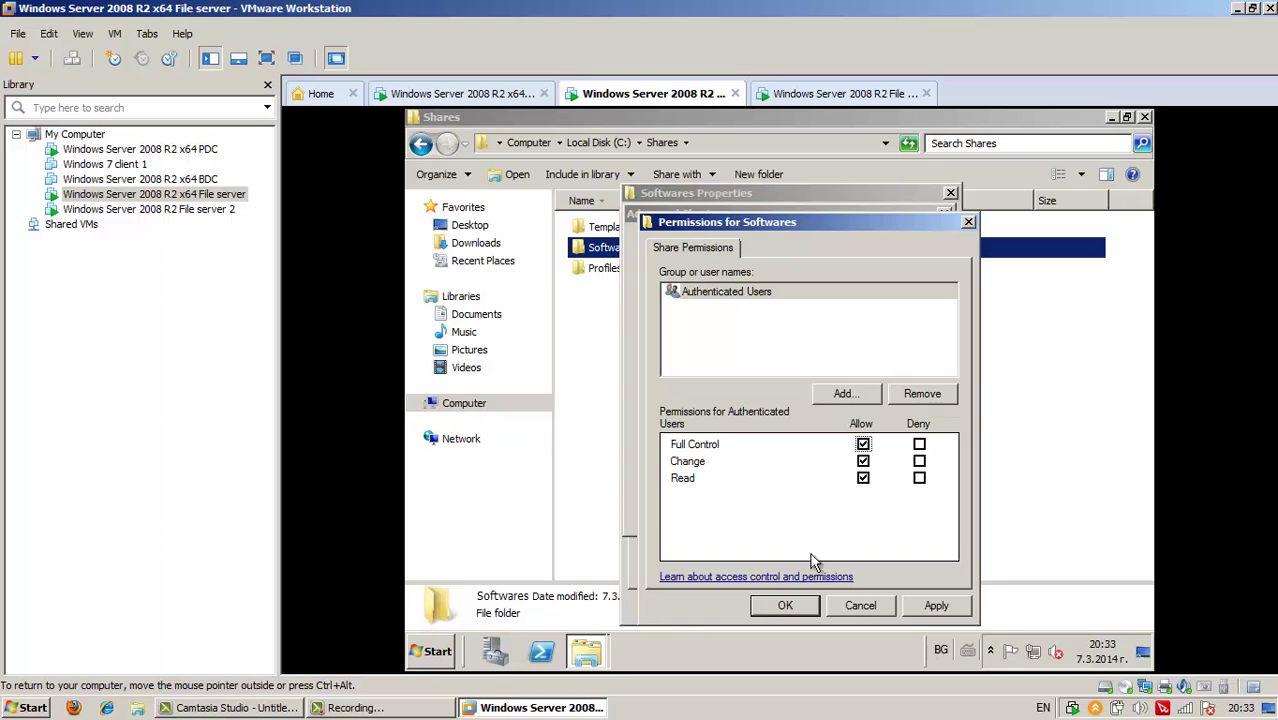
click(785, 604)
click(767, 604)
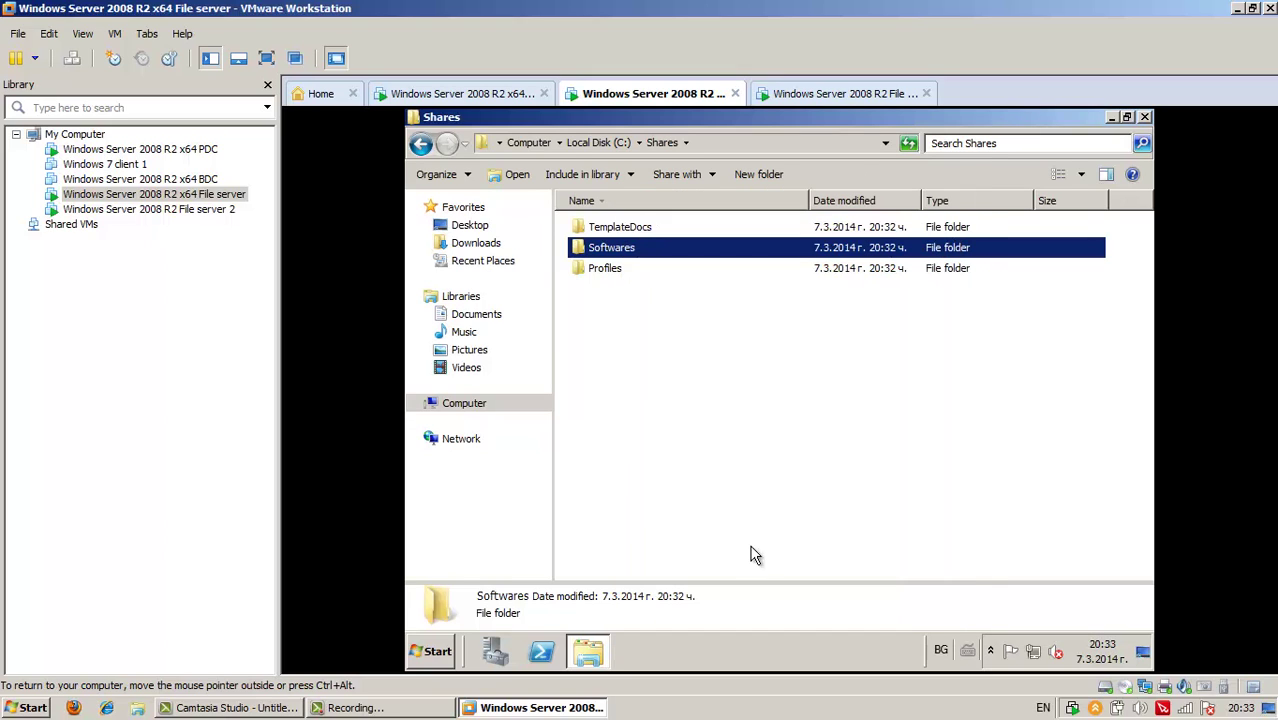
- Share the Profiles folder through Advanced Sharing and remove Everyone from its share permissions
right_click(616, 270)
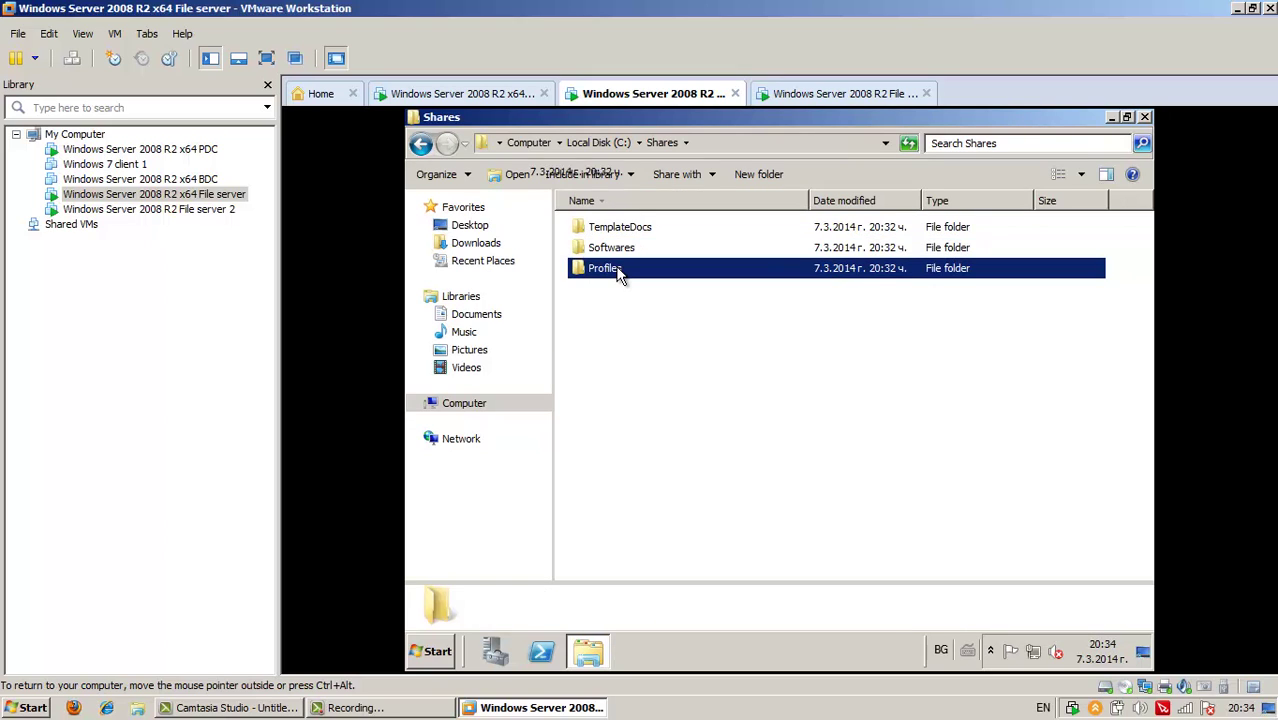
click(672, 494)
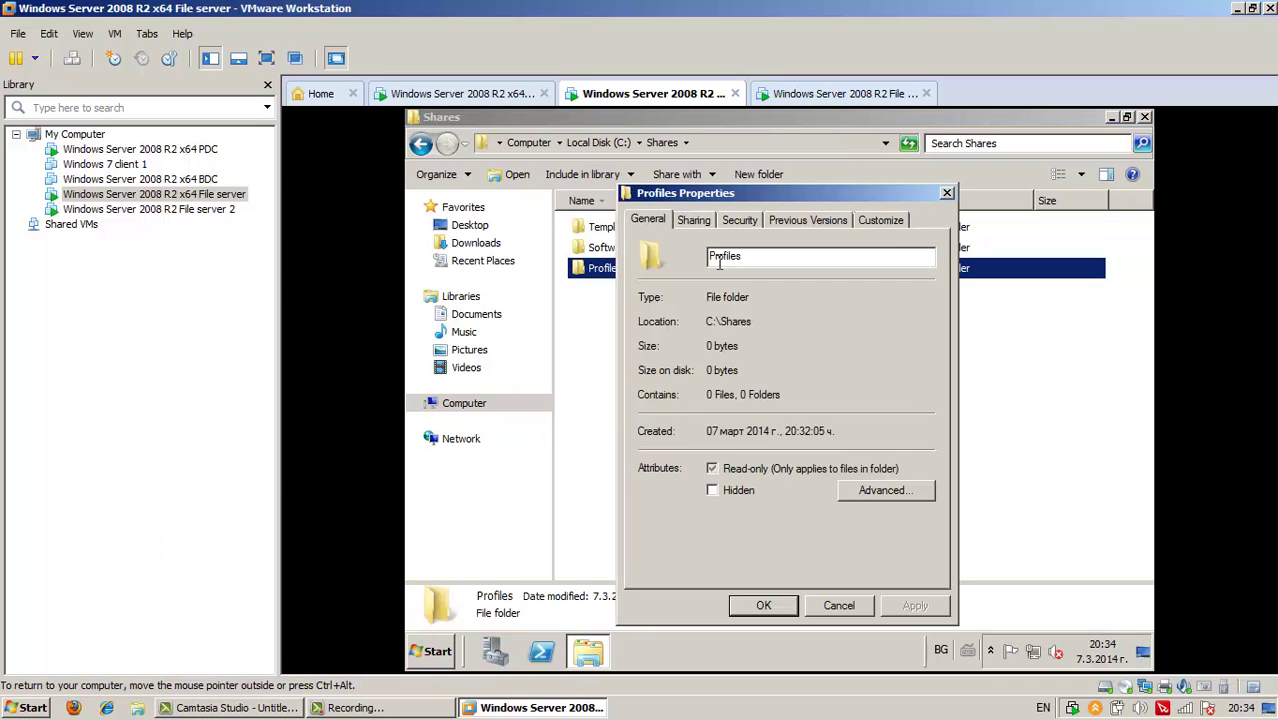
click(694, 220)
click(706, 443)
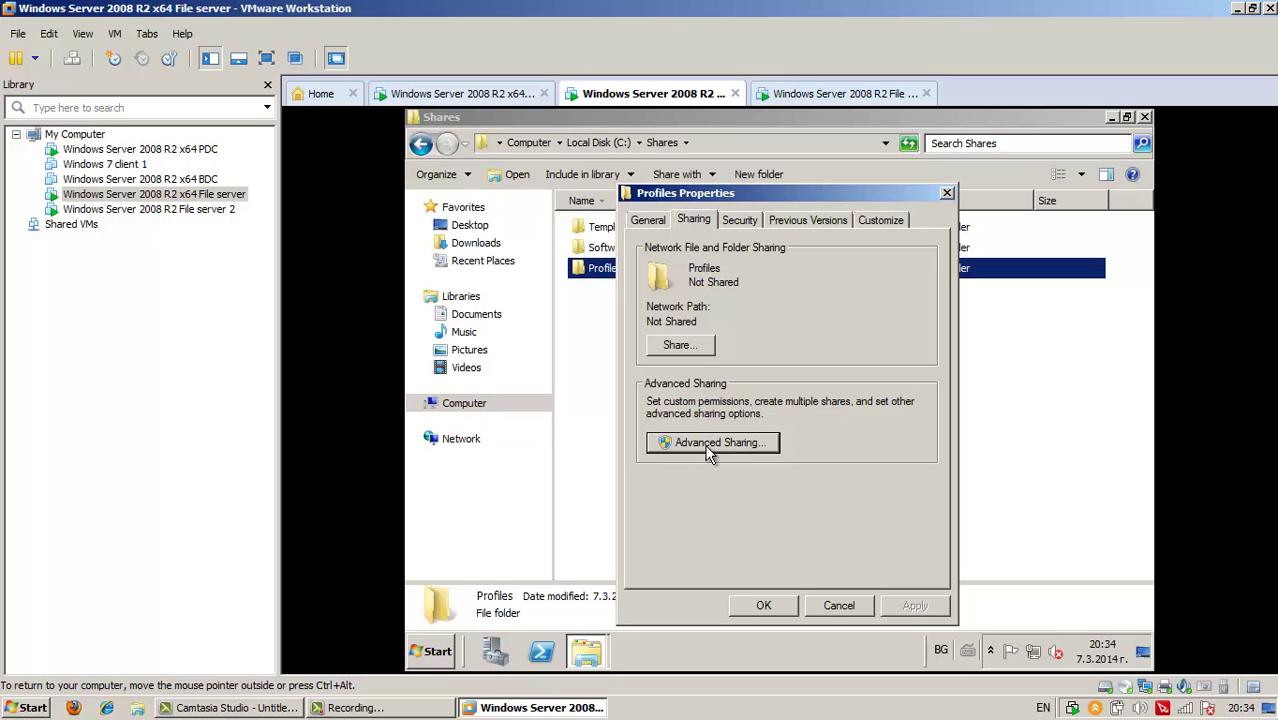
click(674, 243)
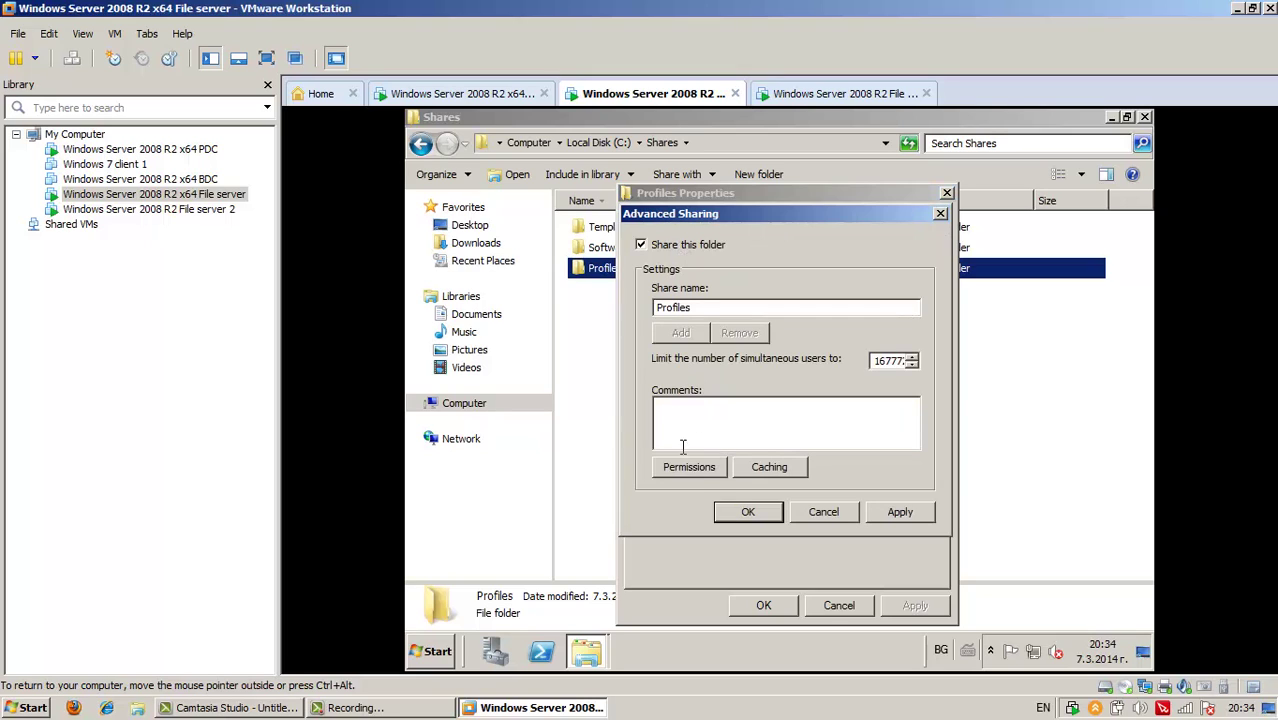
click(689, 467)
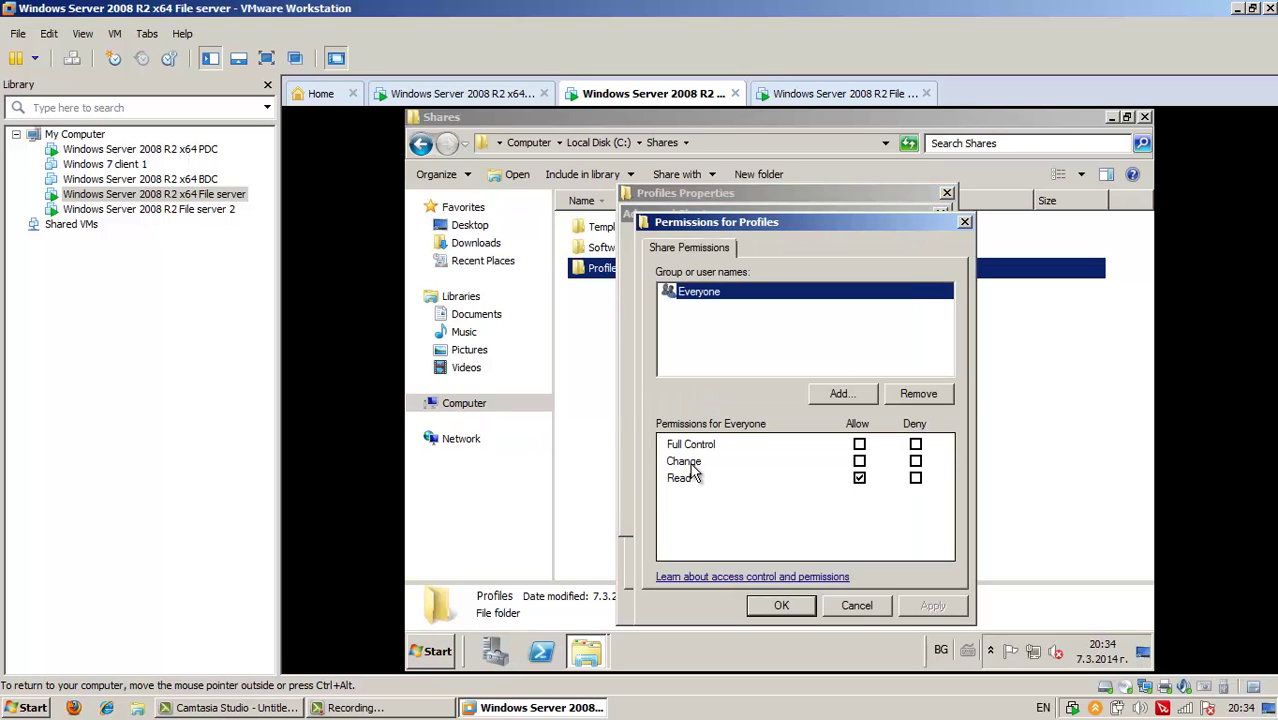
click(919, 393)
- Add the Authenticated Users group to the Profiles share permissions
click(840, 394)
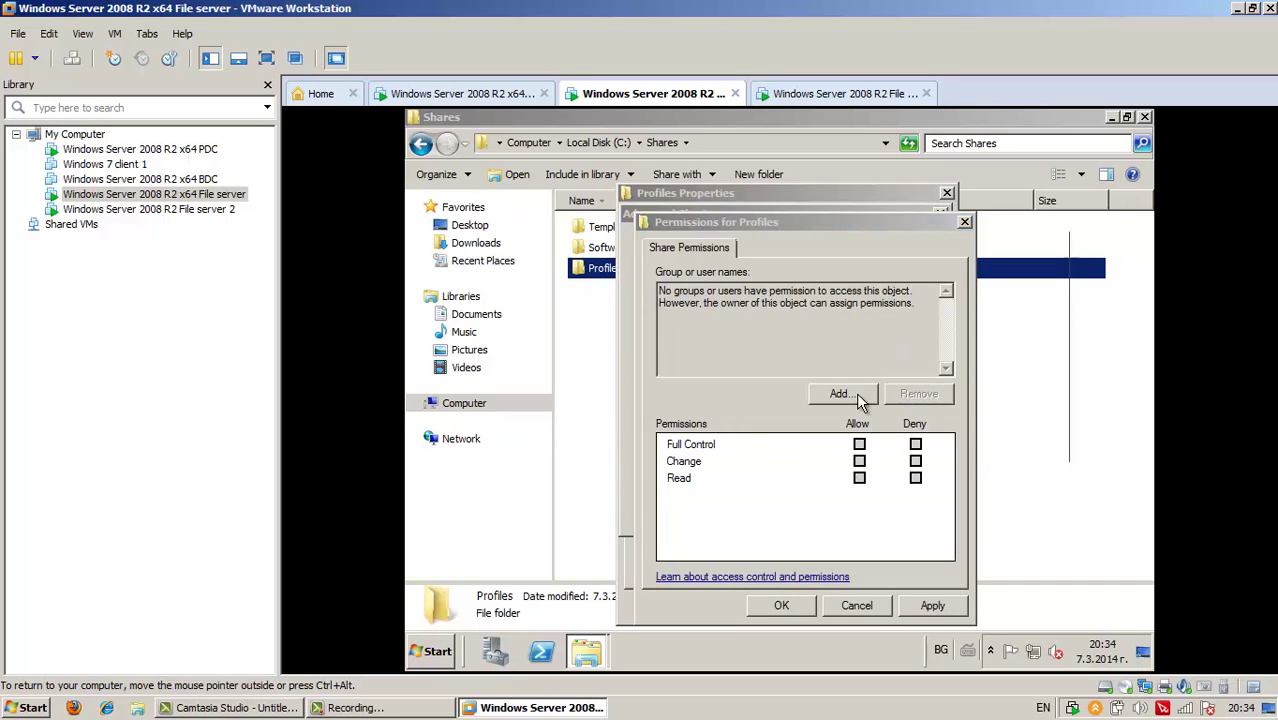
text(authent)
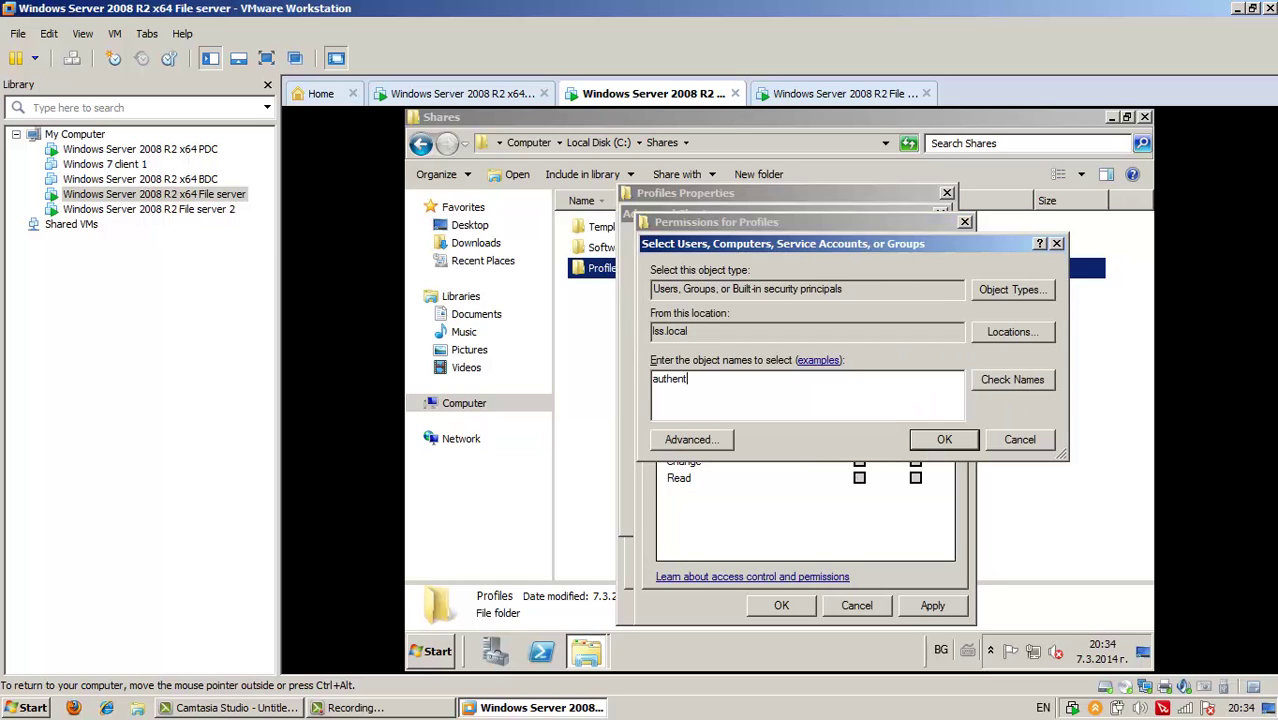
text(icated users)
click(989, 386)
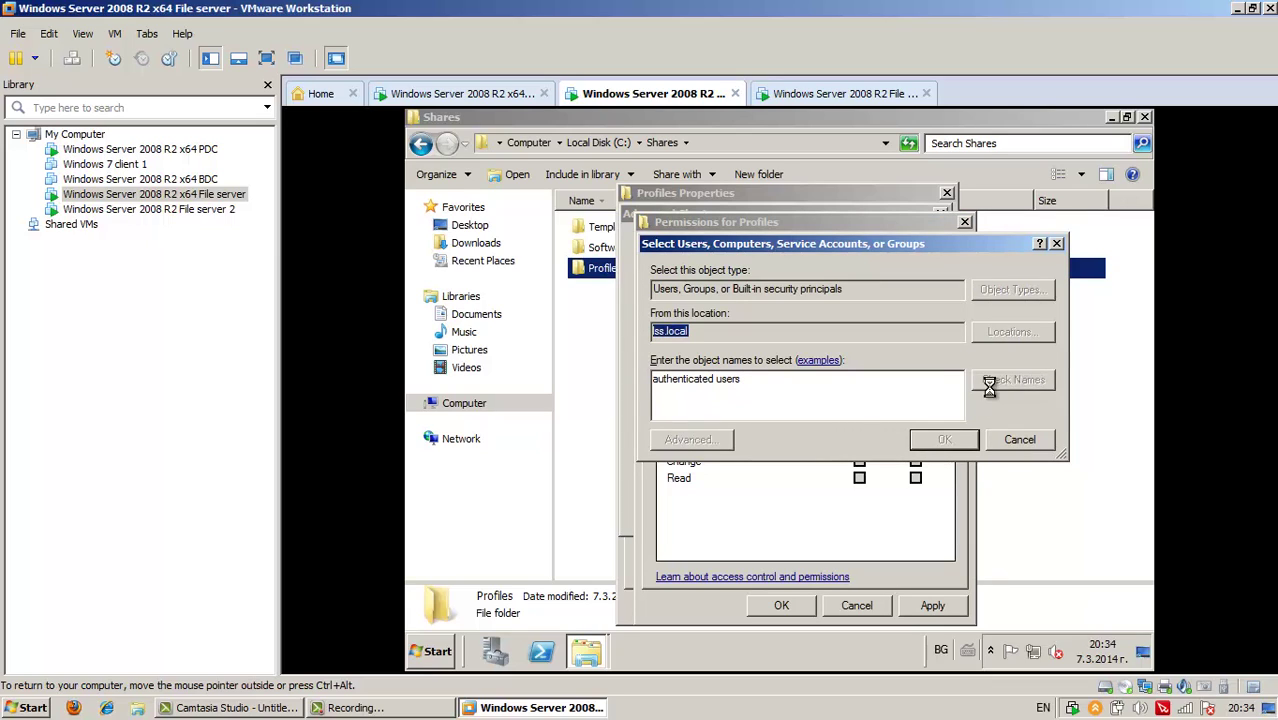
click(919, 441)
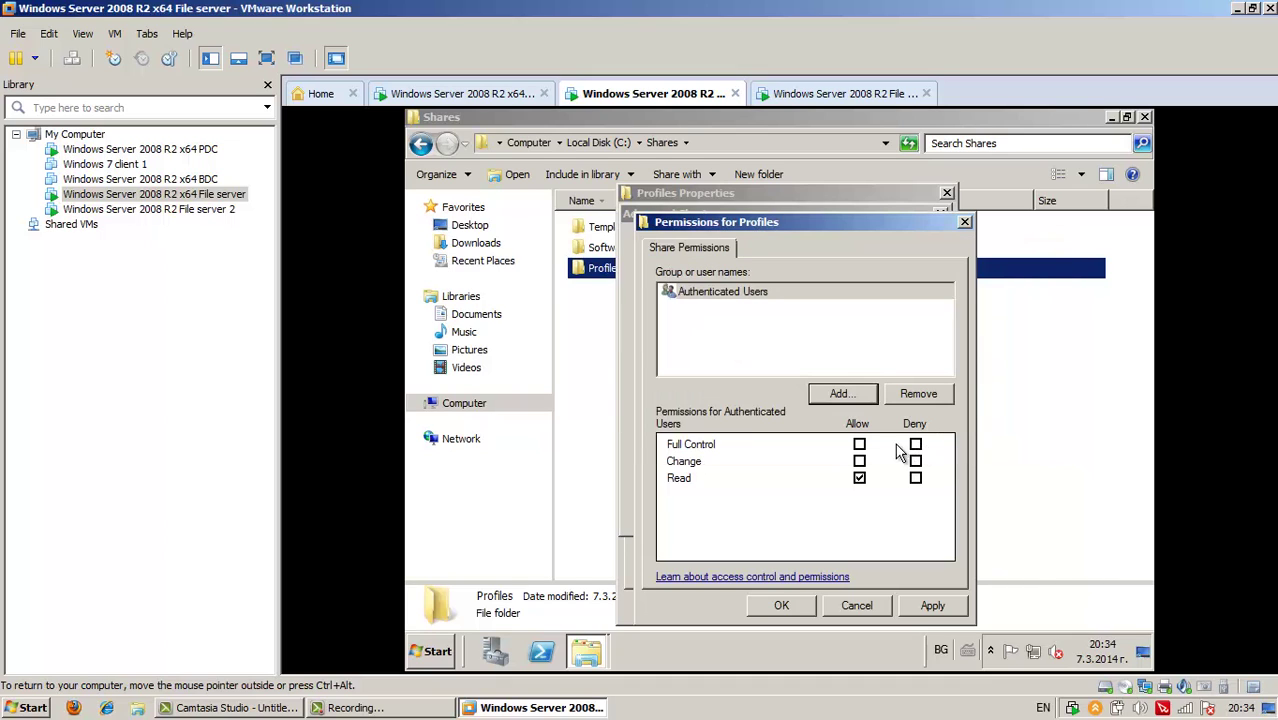
- Allow Full Control for Authenticated Users on the Profiles share, confirm the sharing settings and close the folder's properties
click(859, 444)
click(781, 605)
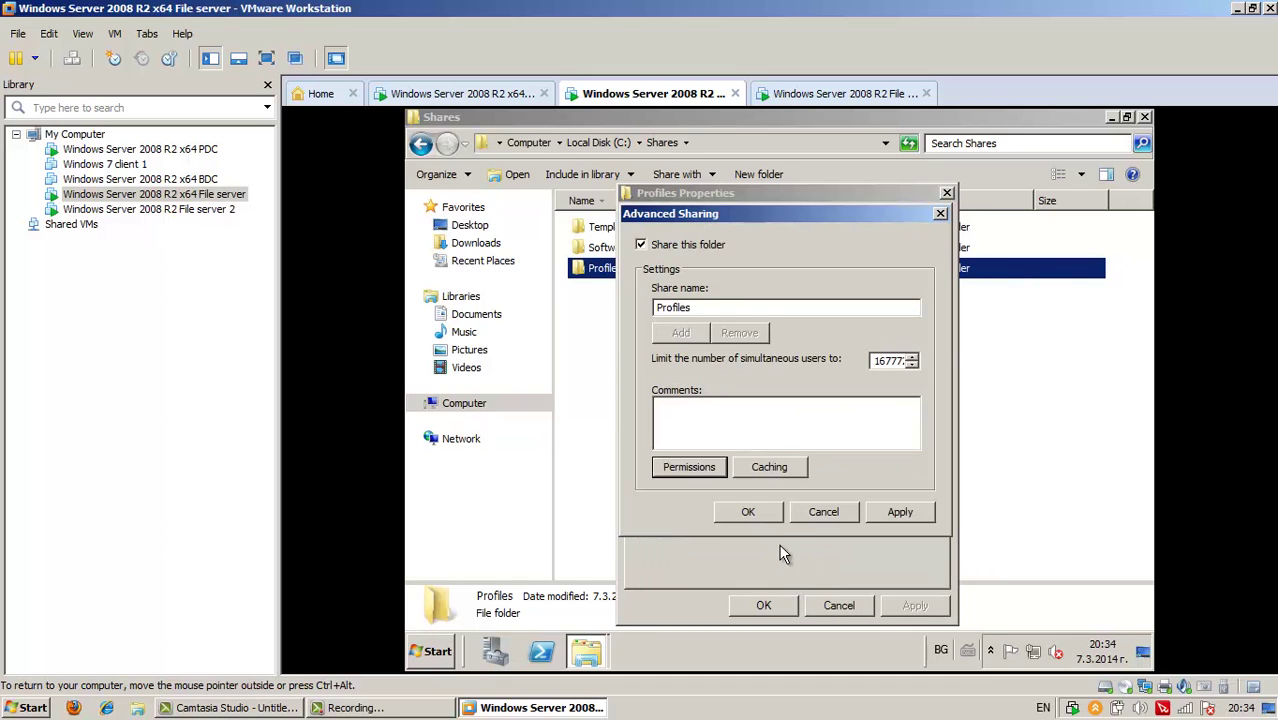
key(Return)
click(764, 605)
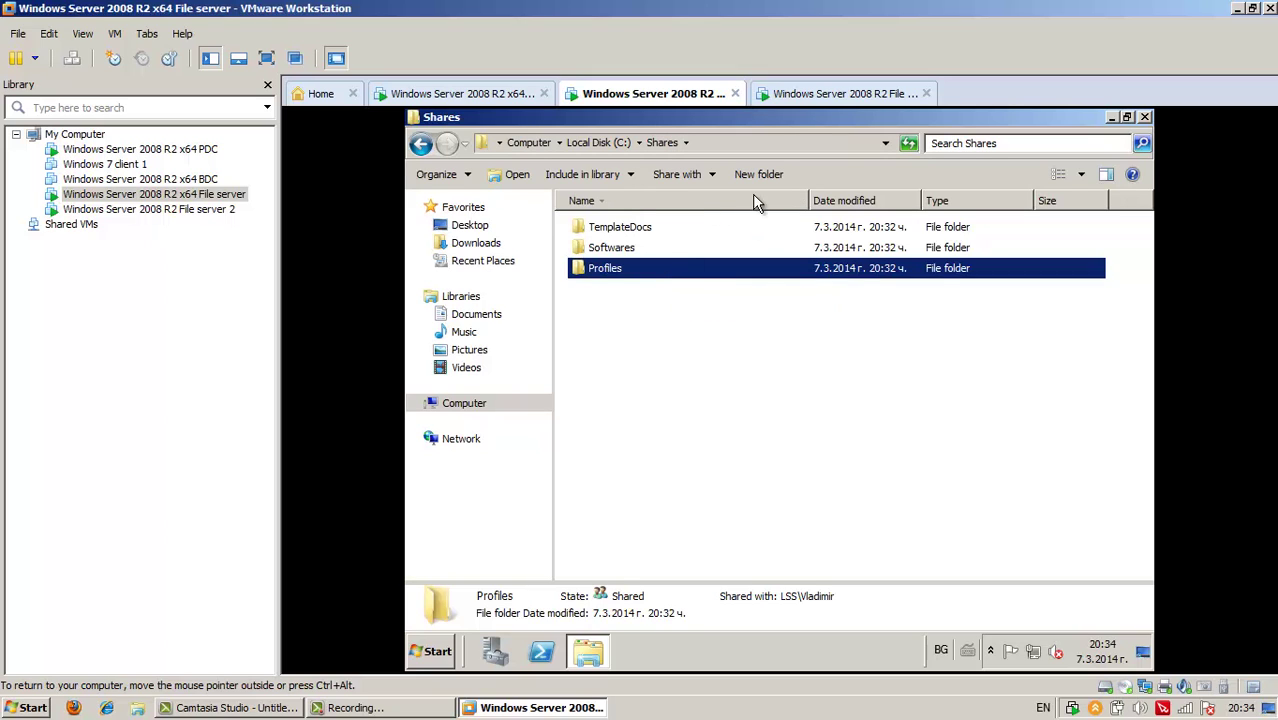
- Check the Shares folder on File server 2, and bring up DFS Management on the PDC virtual machine by closing Server Manager
click(815, 97)
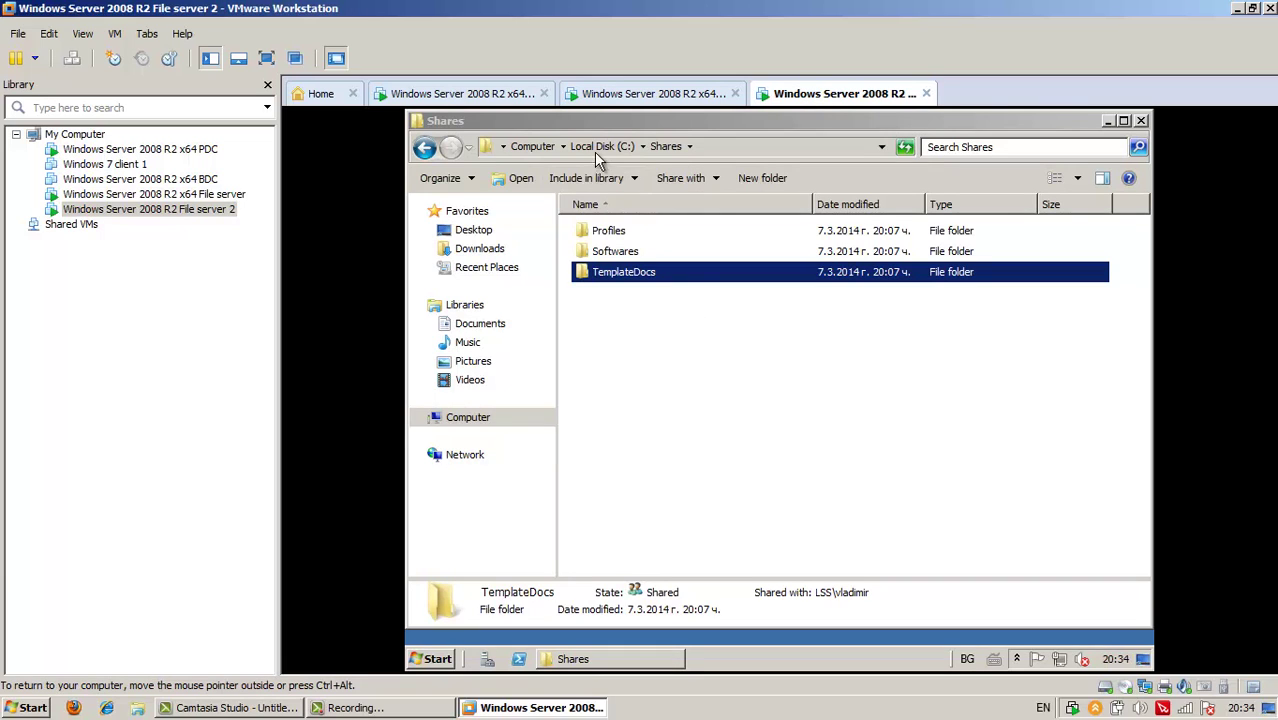
click(619, 230)
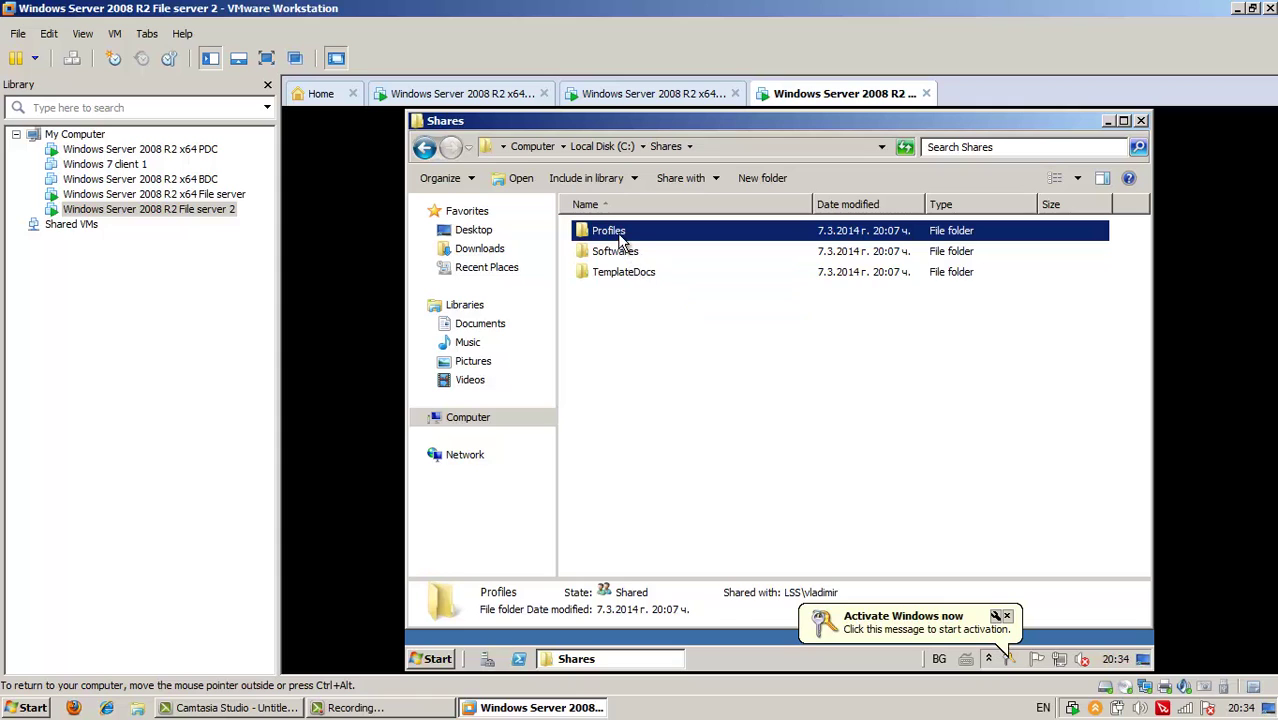
click(505, 96)
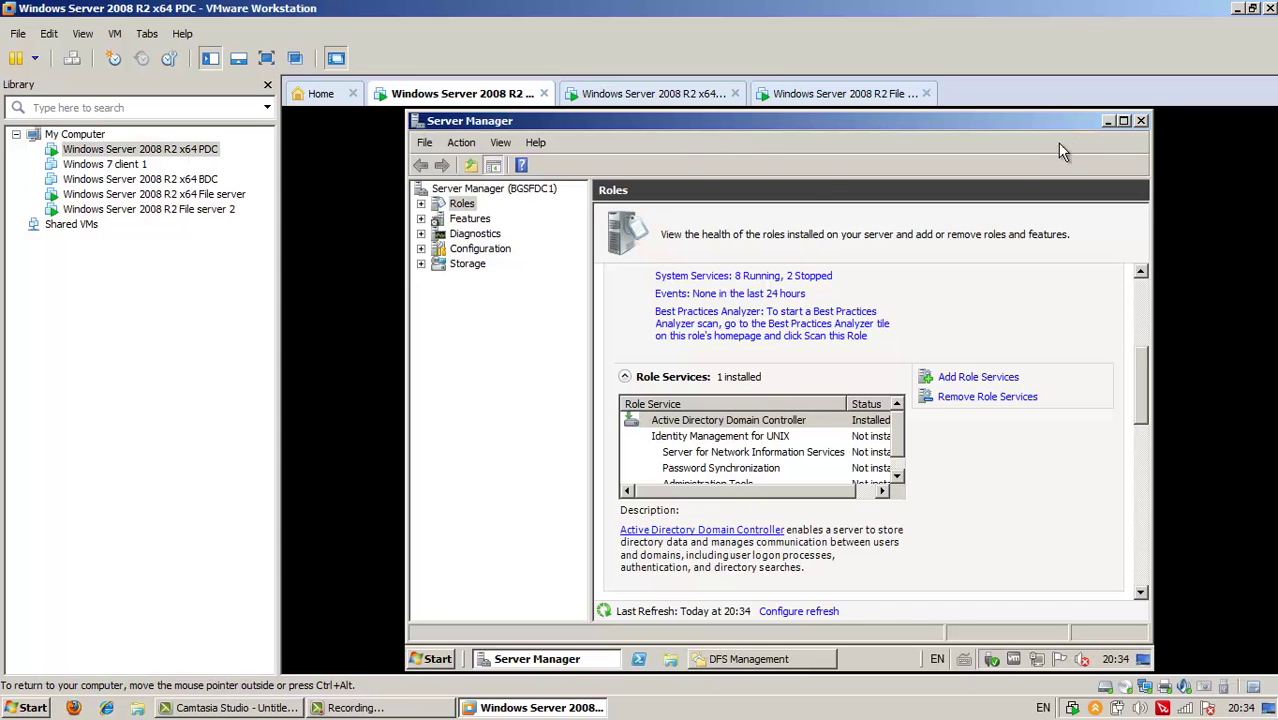
click(1142, 122)
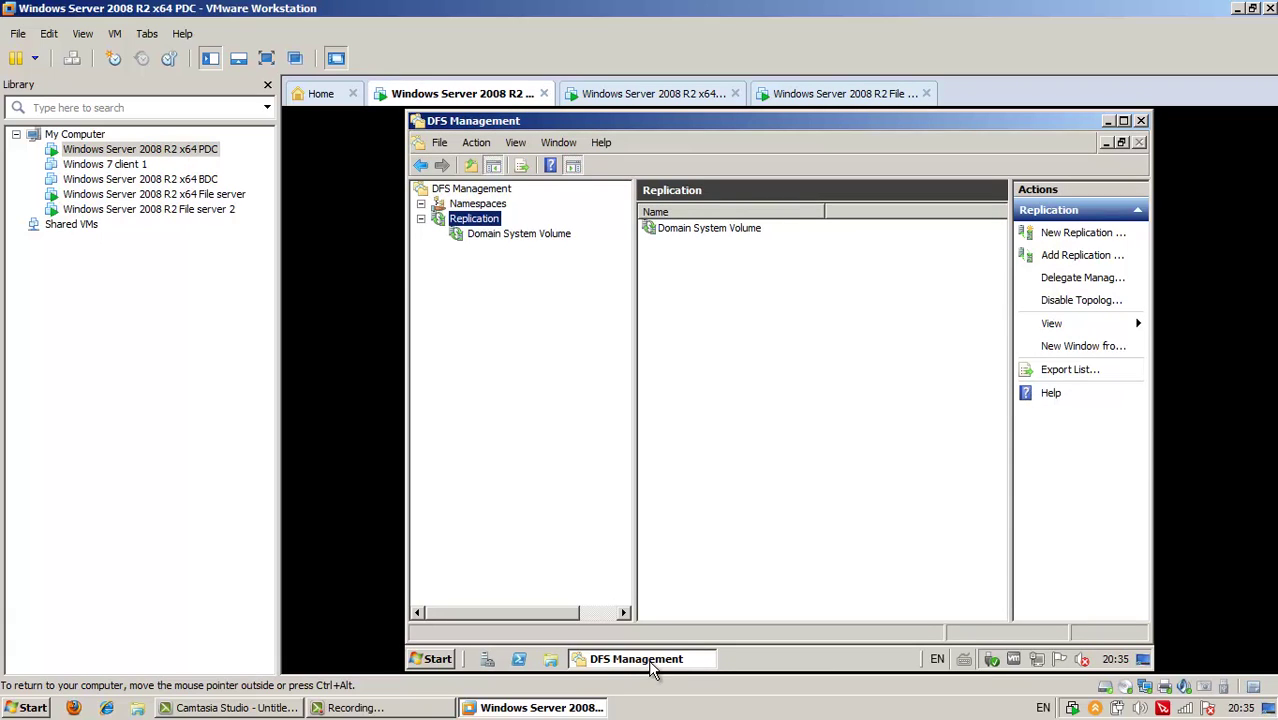
mouse_move(636, 656)
- Start a new DFS namespace and specify BGSFDC1 as the namespace server
click(484, 205)
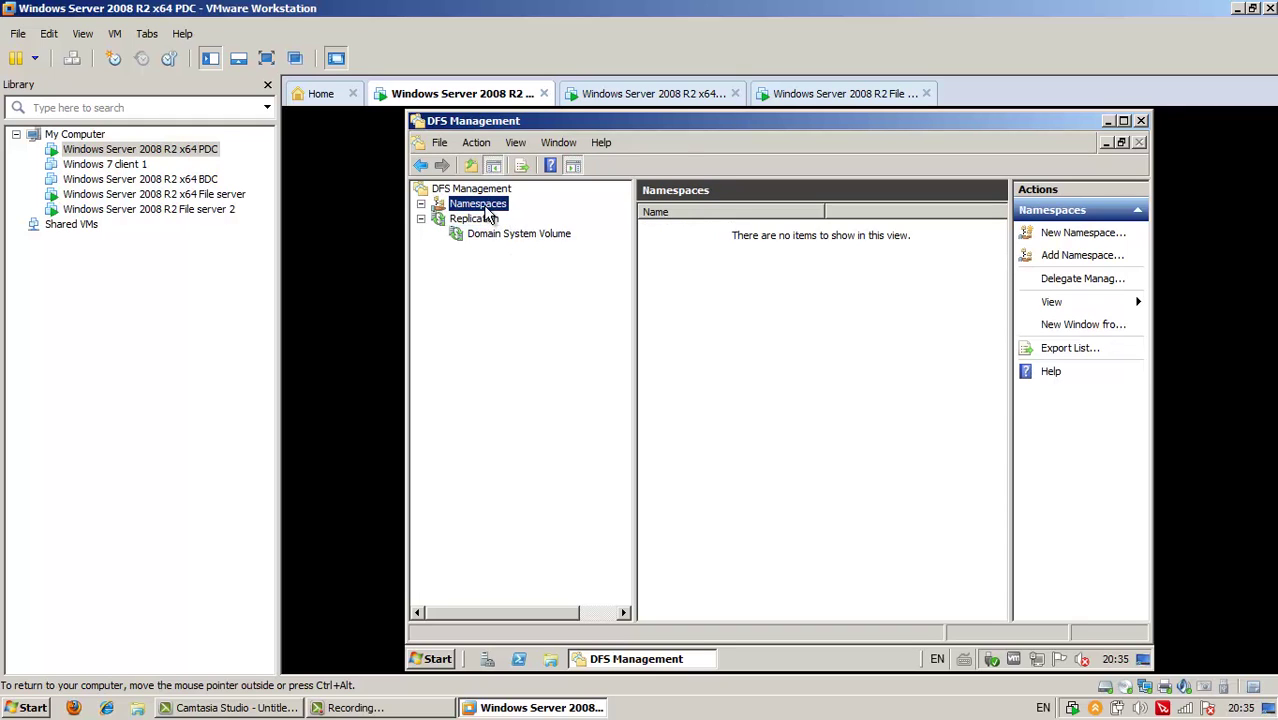
right_click(486, 214)
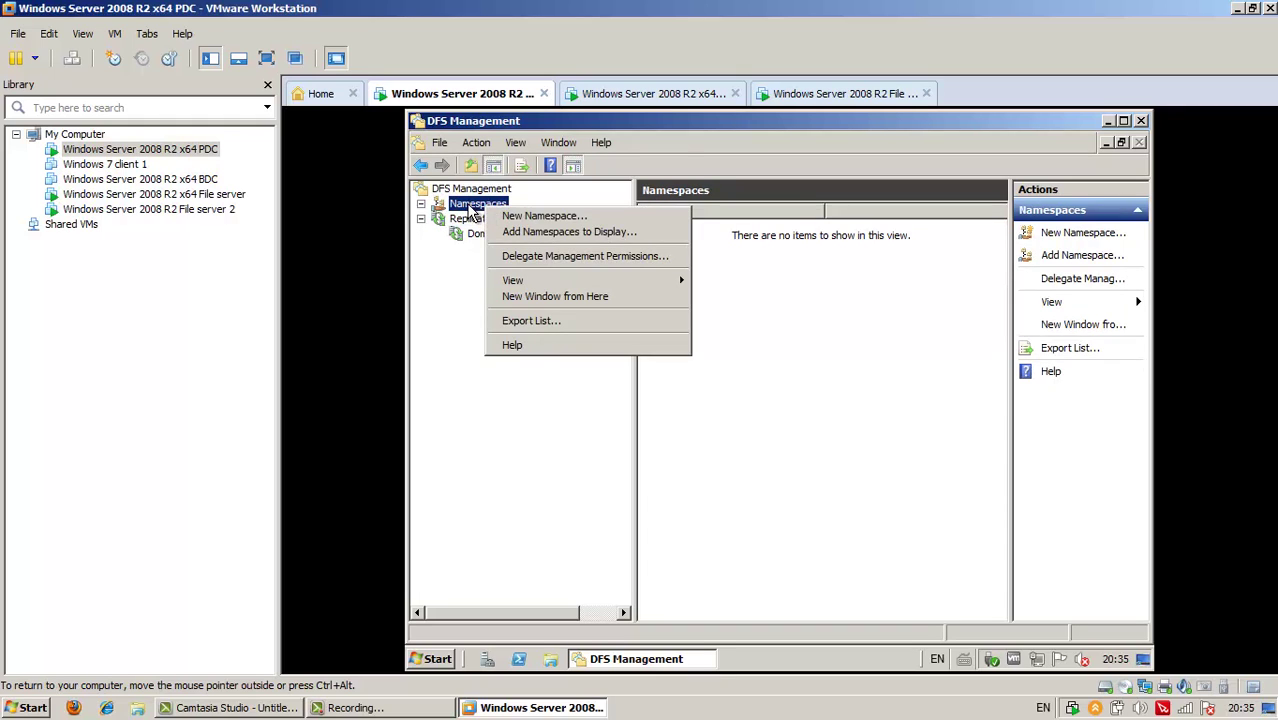
click(517, 216)
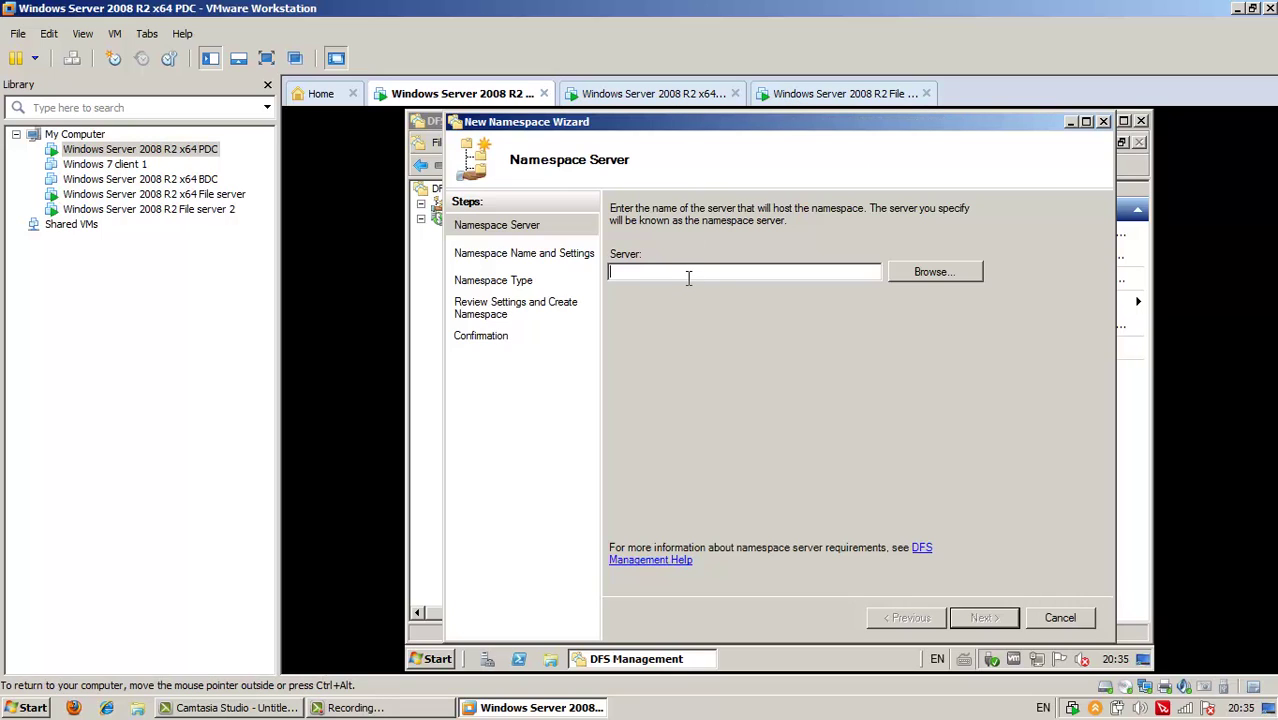
text(BGSFFS1)
key(BackSpace)
key(BackSpace)
key(BackSpace)
text(DC1)
click(982, 617)
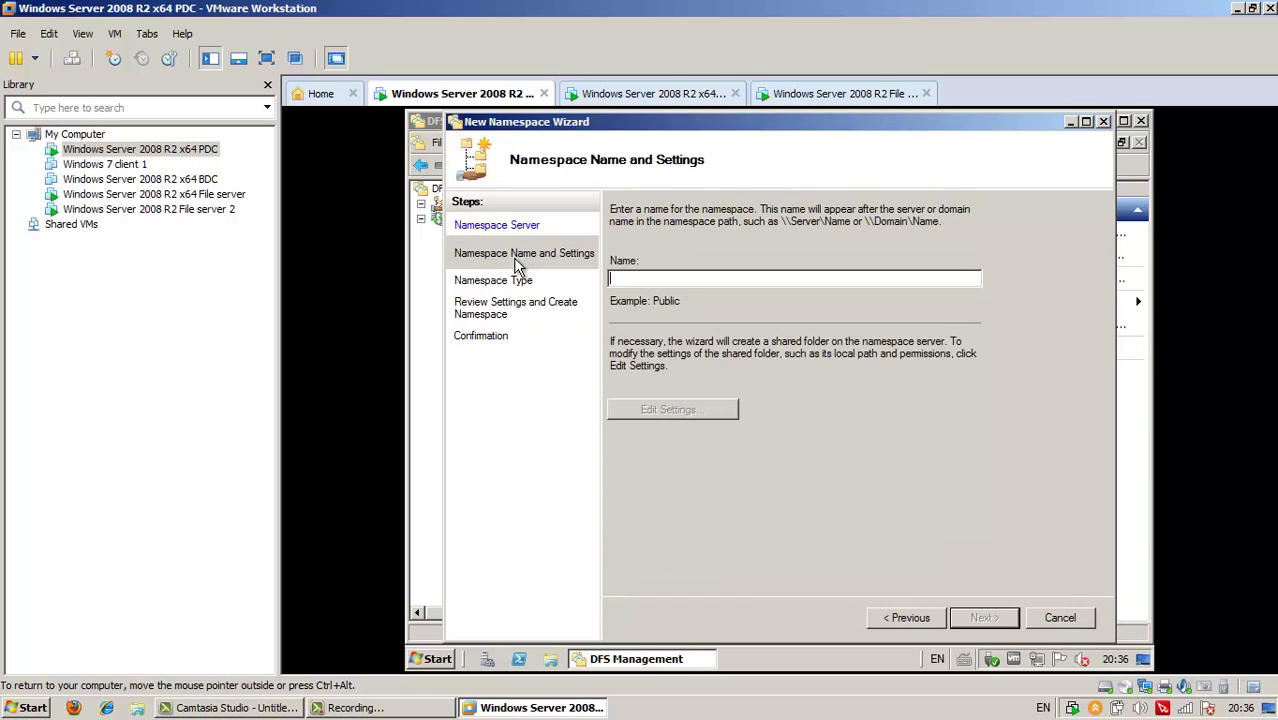
- Name the new namespace Work Documents
click(695, 278)
text(Work )
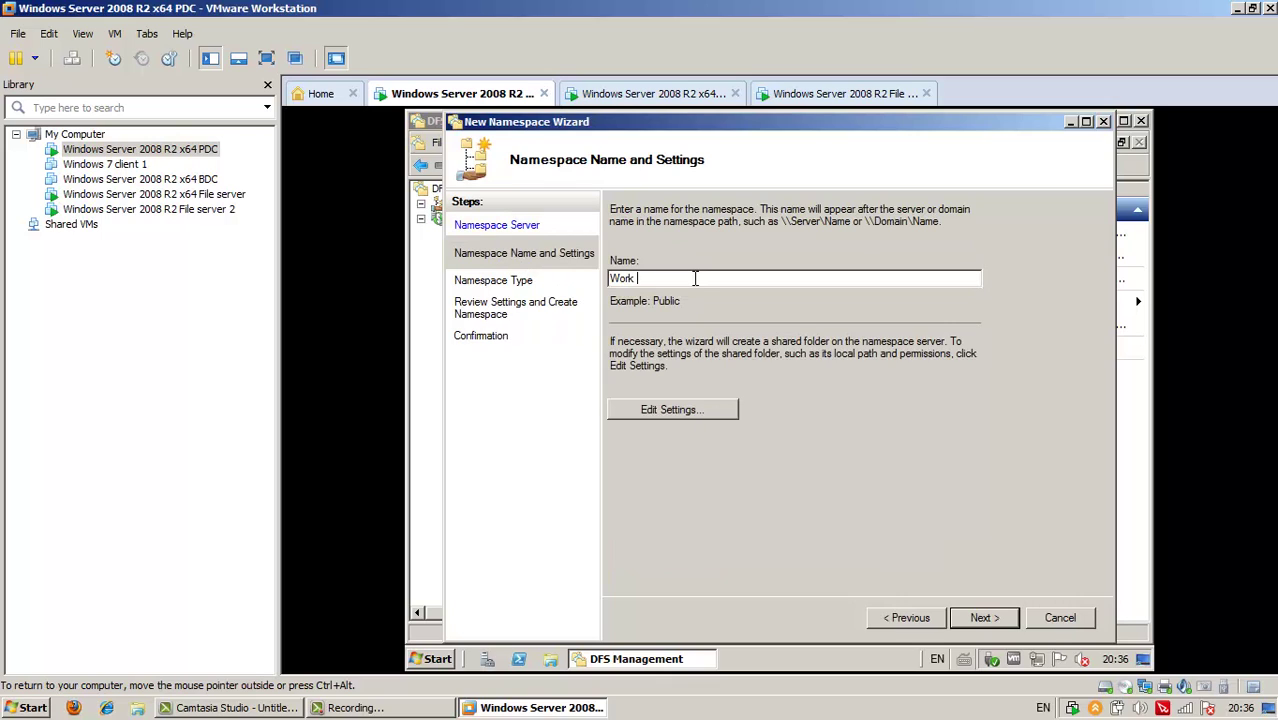
text(Documents)
- Keep the default shared folder settings and the domain-based namespace type with Windows Server 2008 mode, and continue to the settings review
click(706, 409)
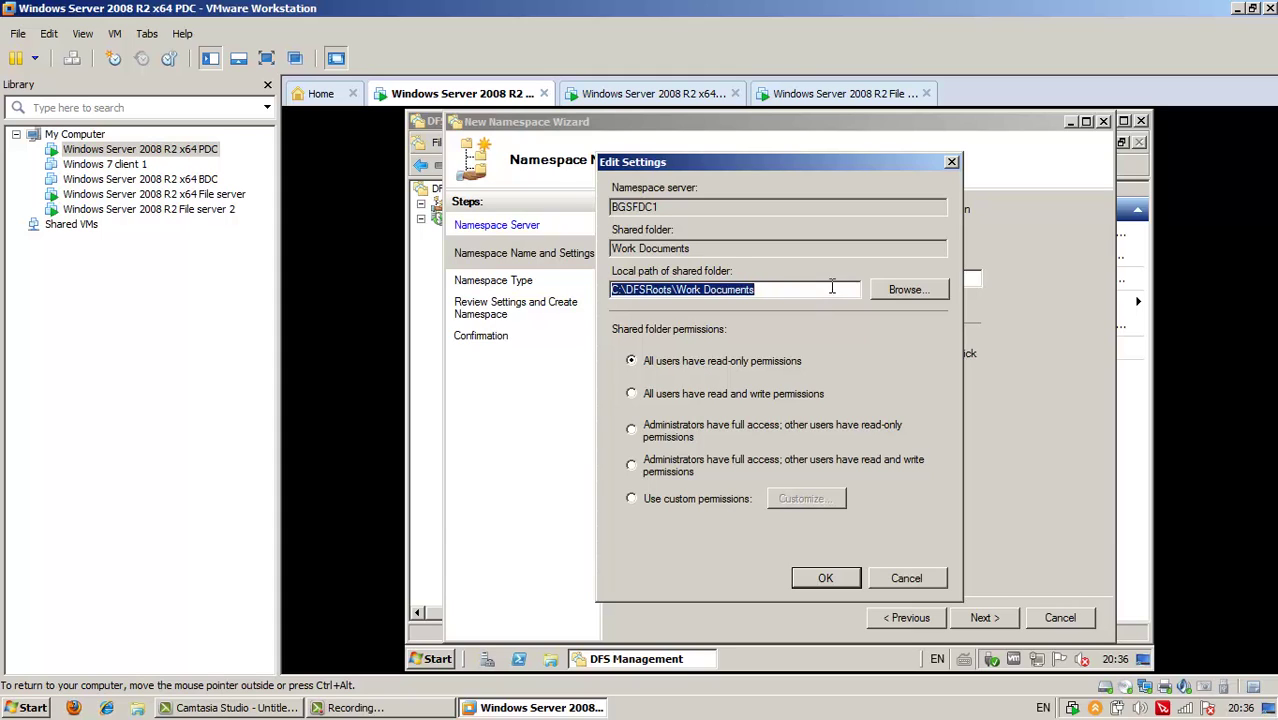
click(828, 578)
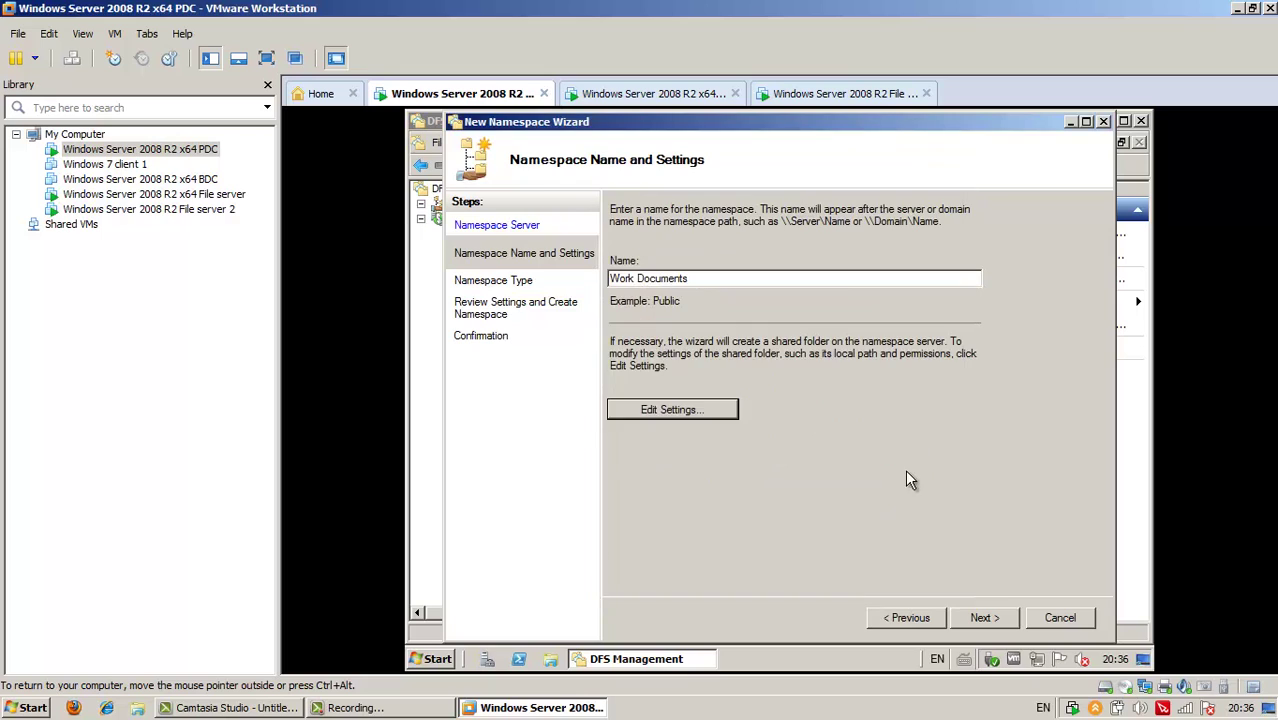
click(981, 617)
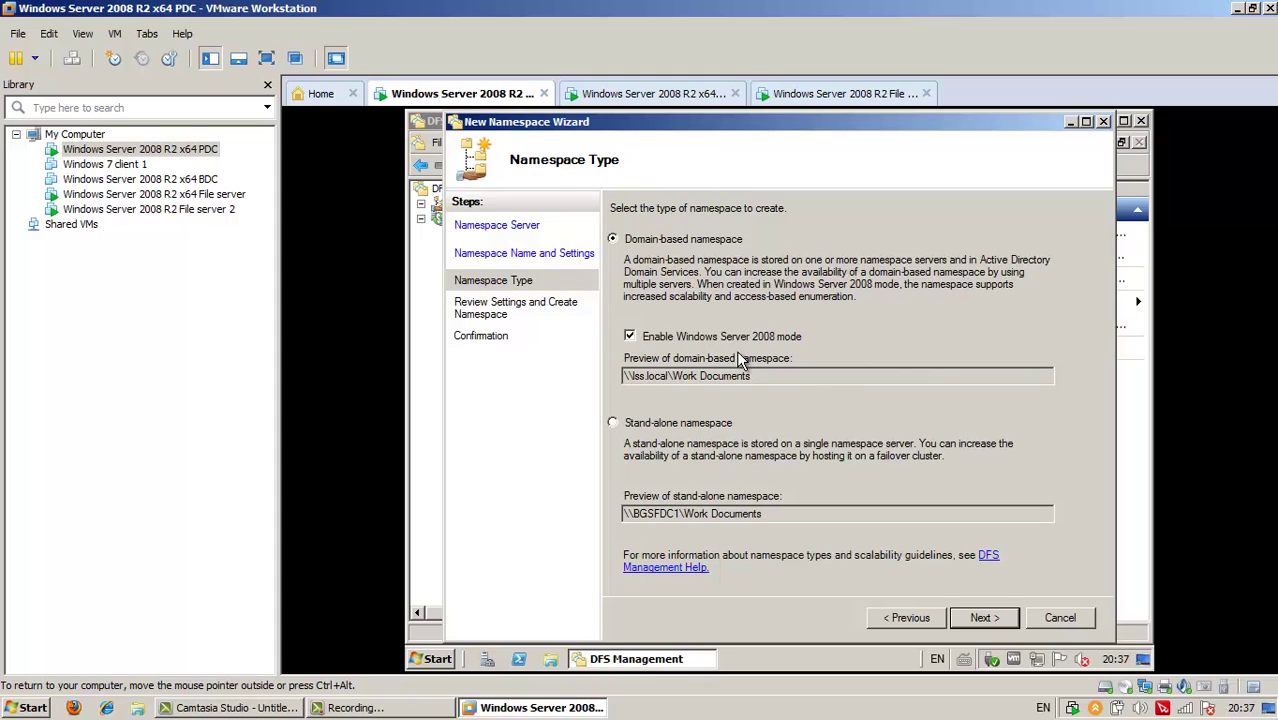
click(996, 622)
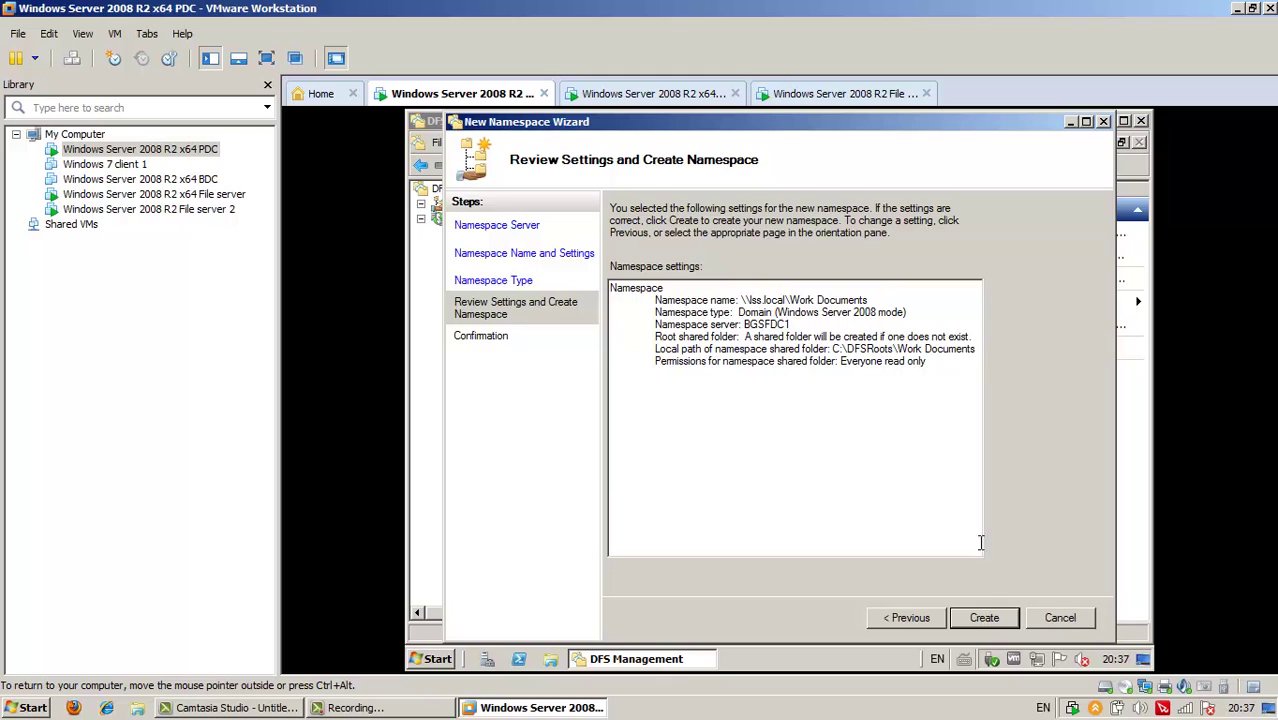
- Create the Work Documents namespace with the reviewed settings, close the wizard and select the new namespace
click(984, 618)
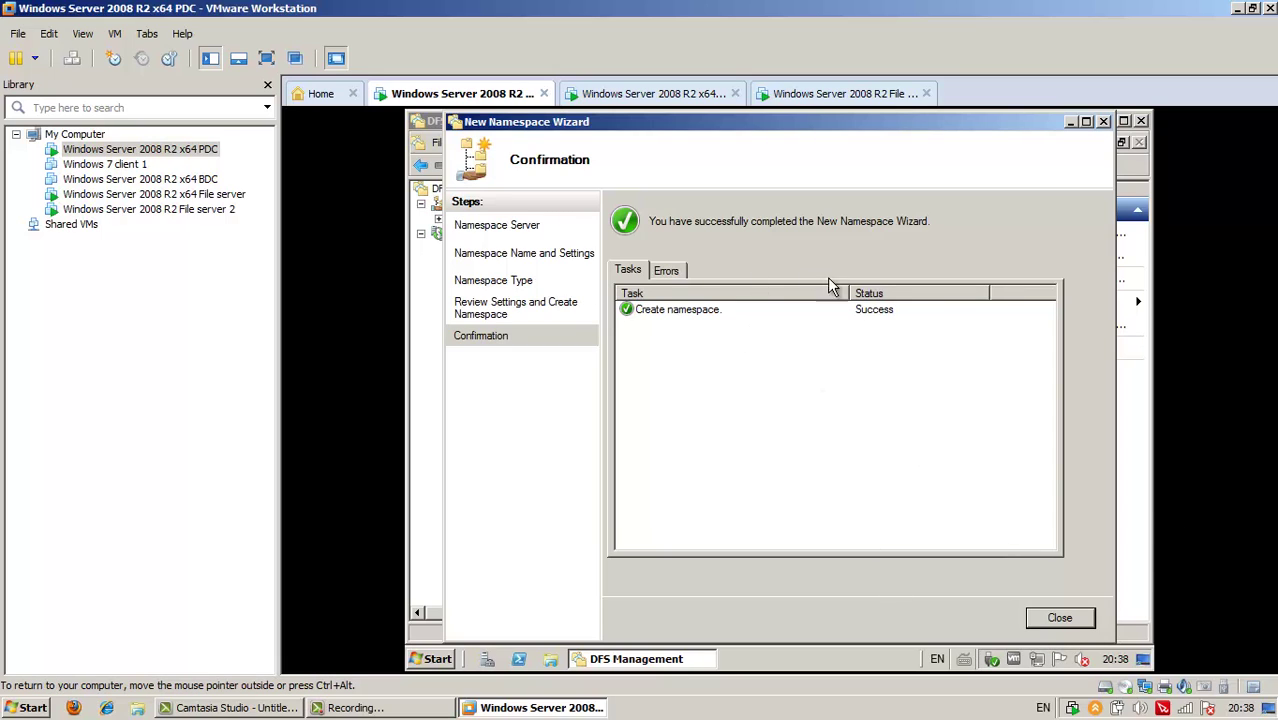
click(1060, 617)
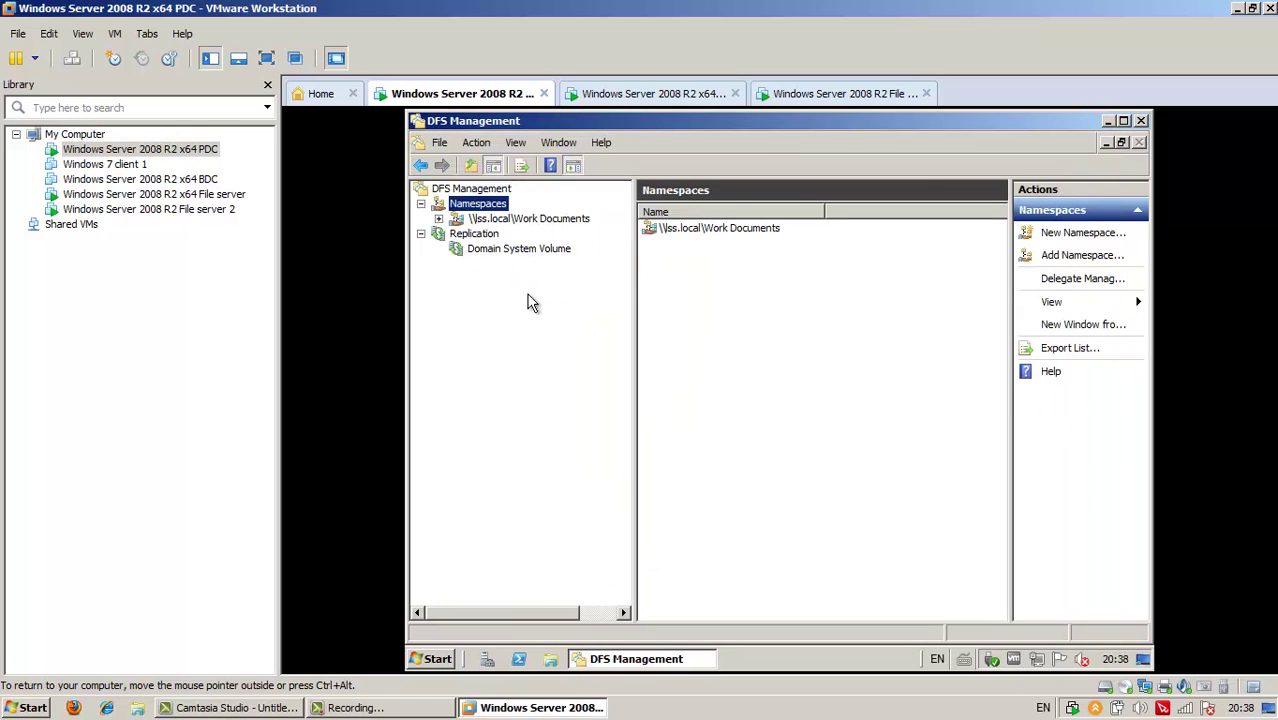
click(533, 221)
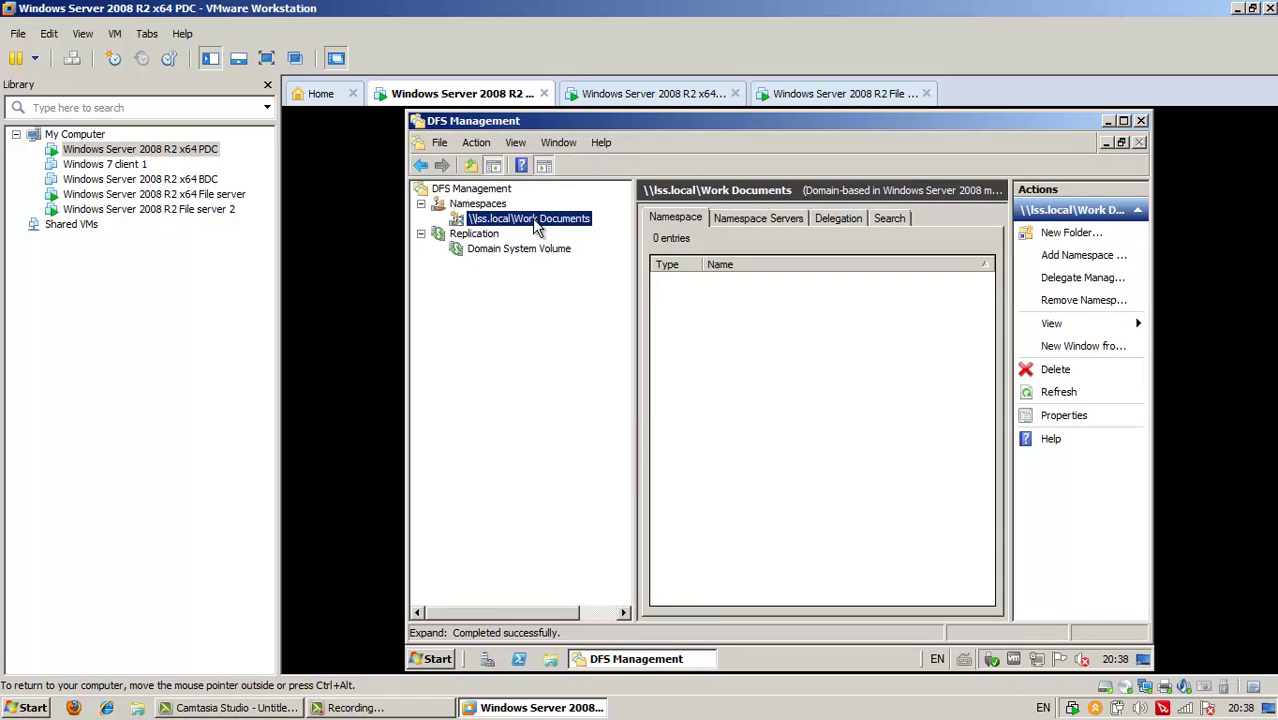
- Start a new folder named Profiles in the Work Documents namespace and open the shared folder browser for its target
right_click(534, 225)
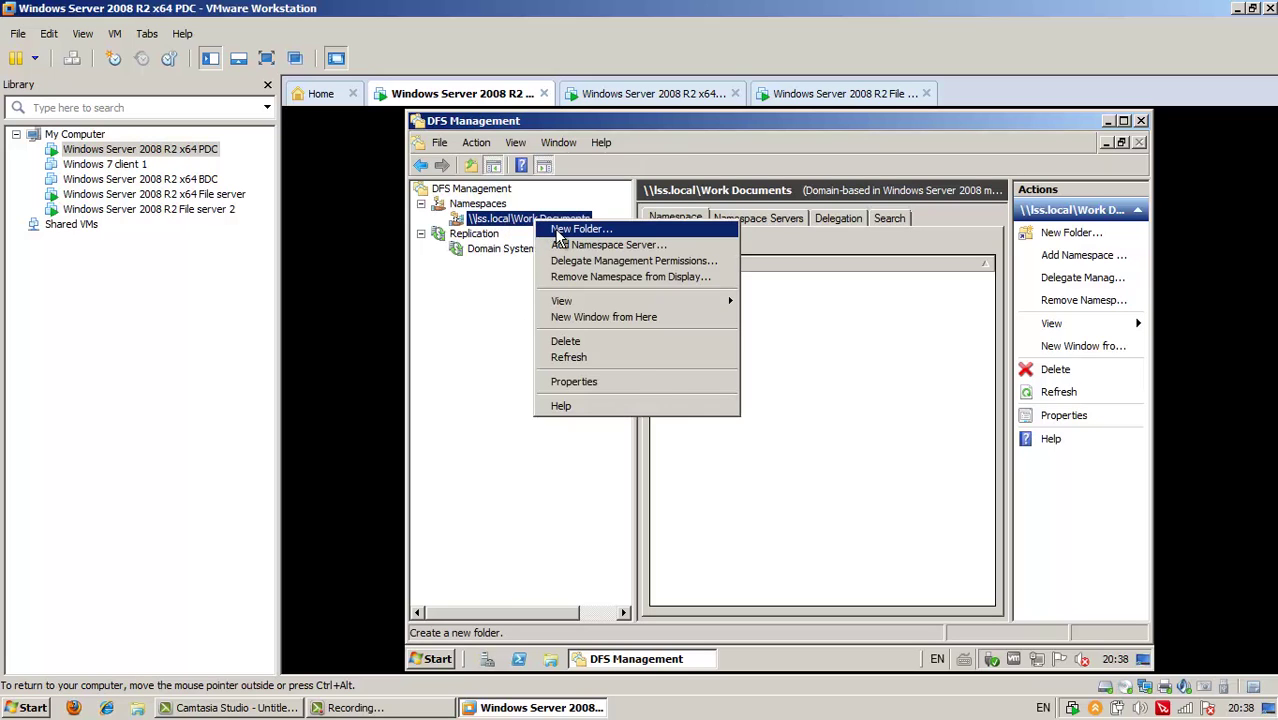
click(562, 230)
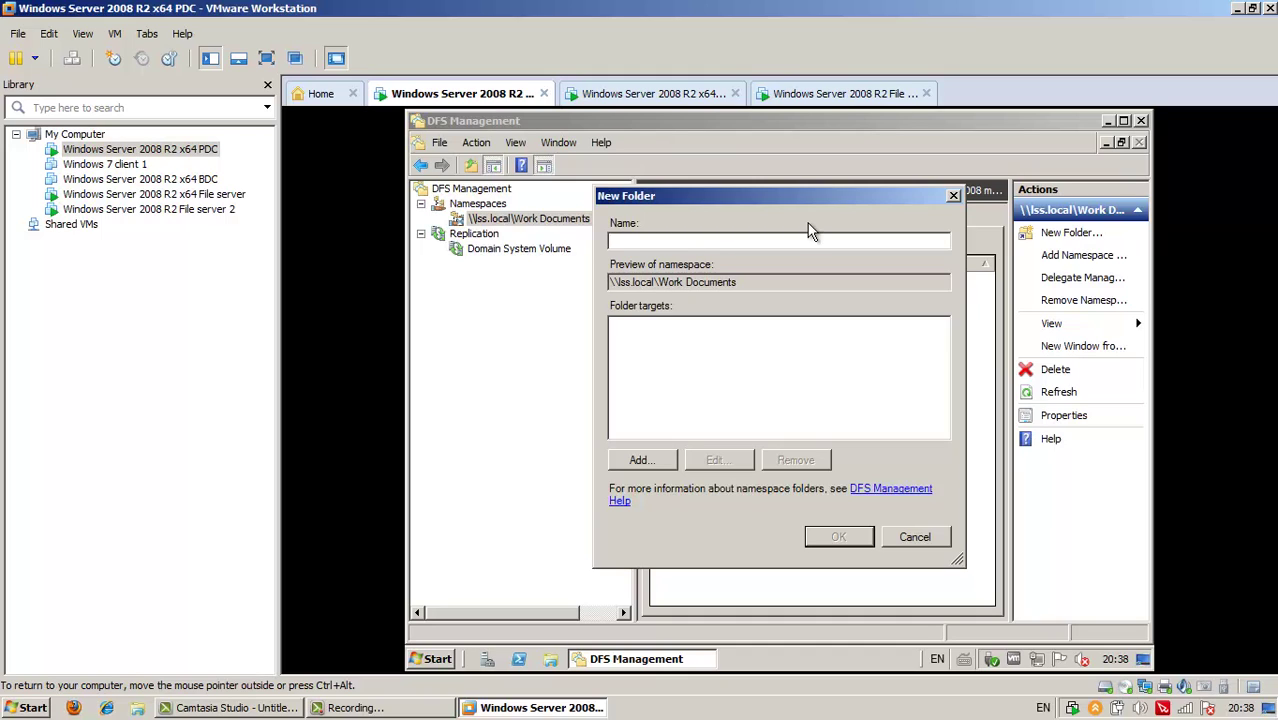
text(Profiles)
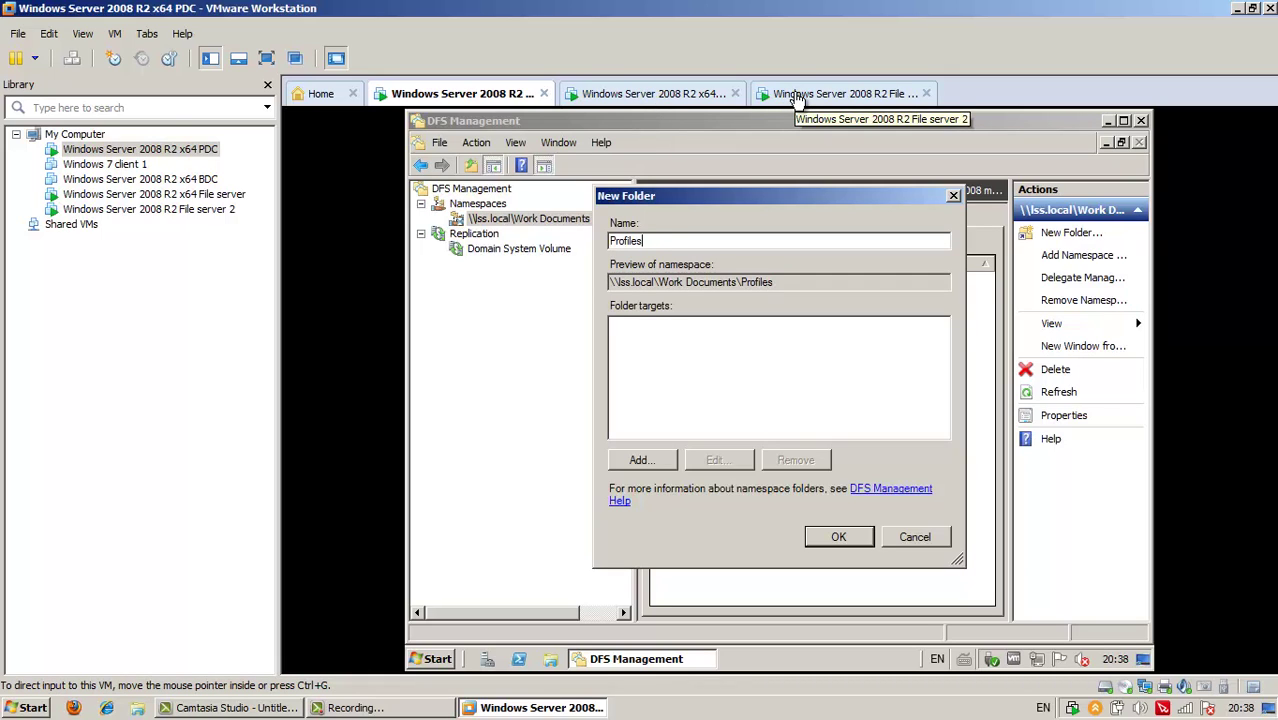
click(641, 459)
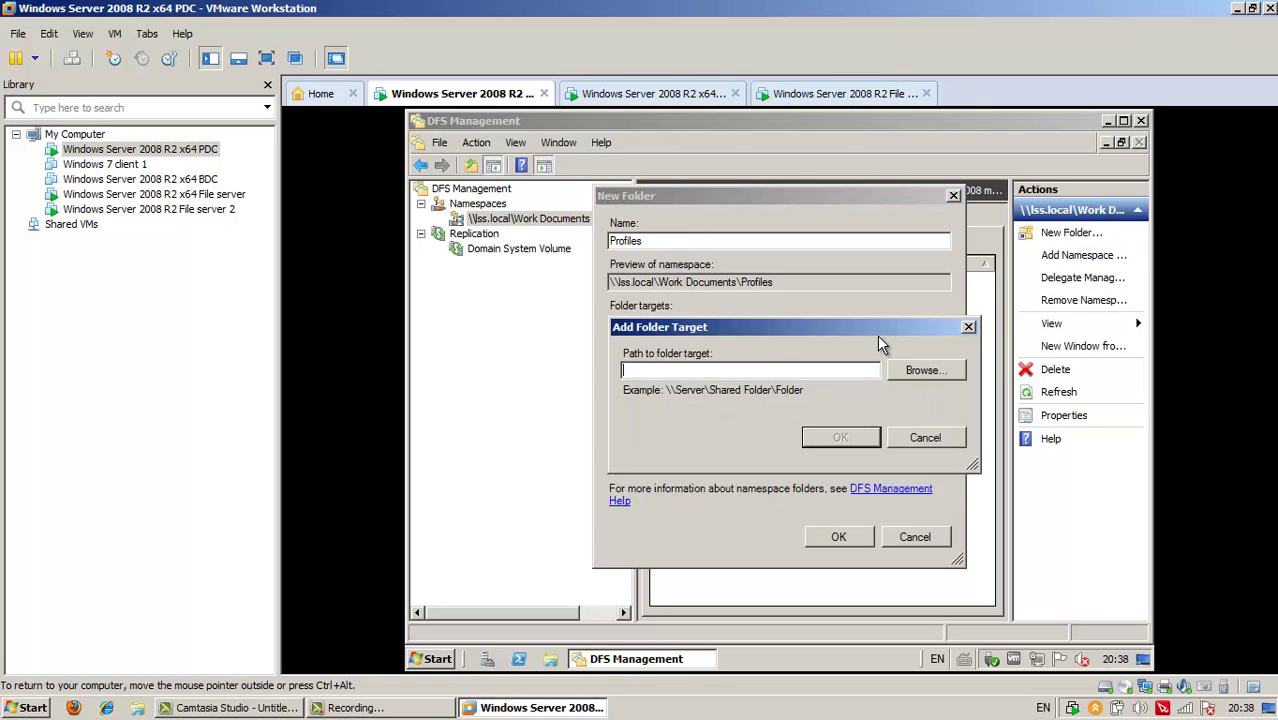
click(918, 369)
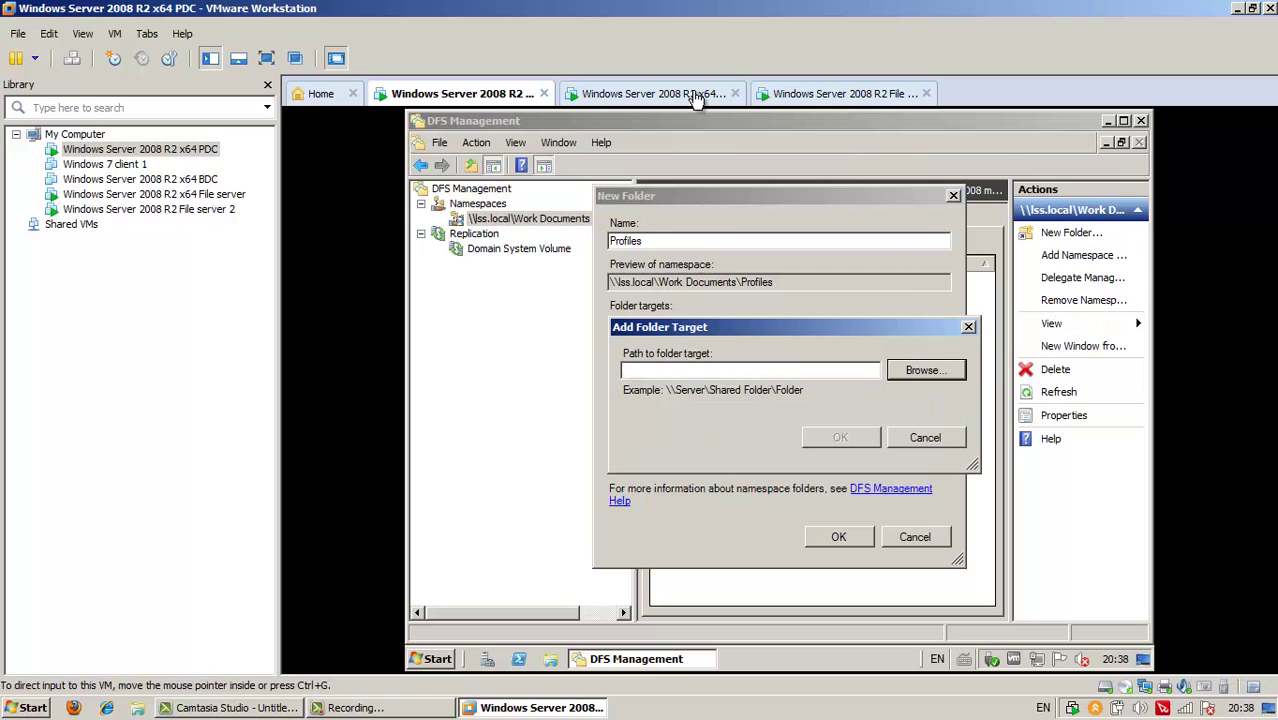
click(900, 371)
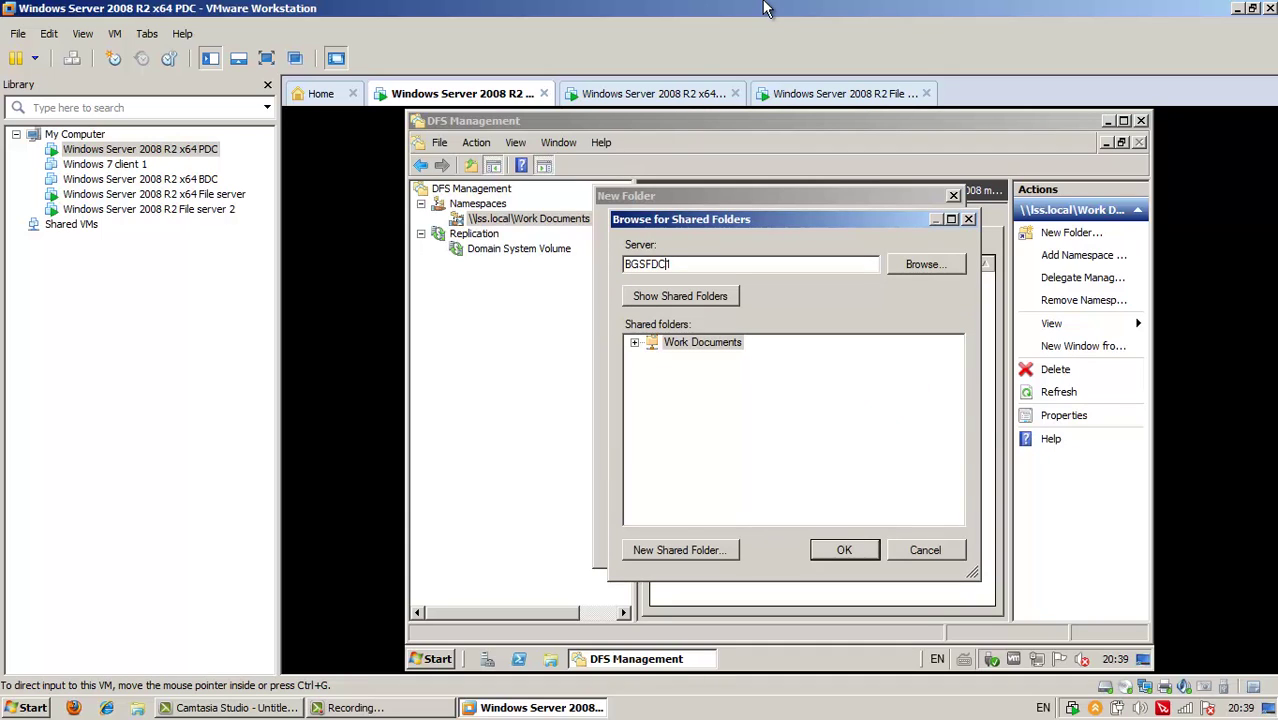
- Try to list the shared folders on server BGSFS1, and on BGSFFS1 after correcting the name
key(BackSpace)
key(BackSpace)
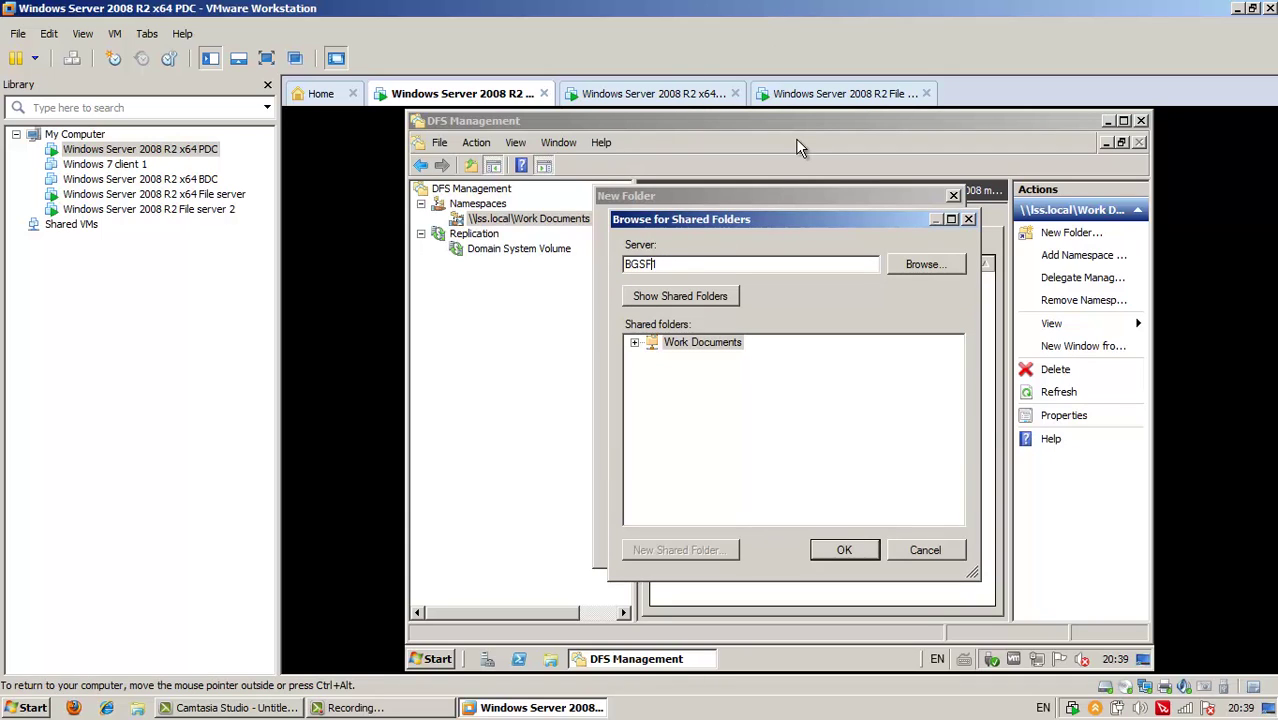
text(FS)
key(Return)
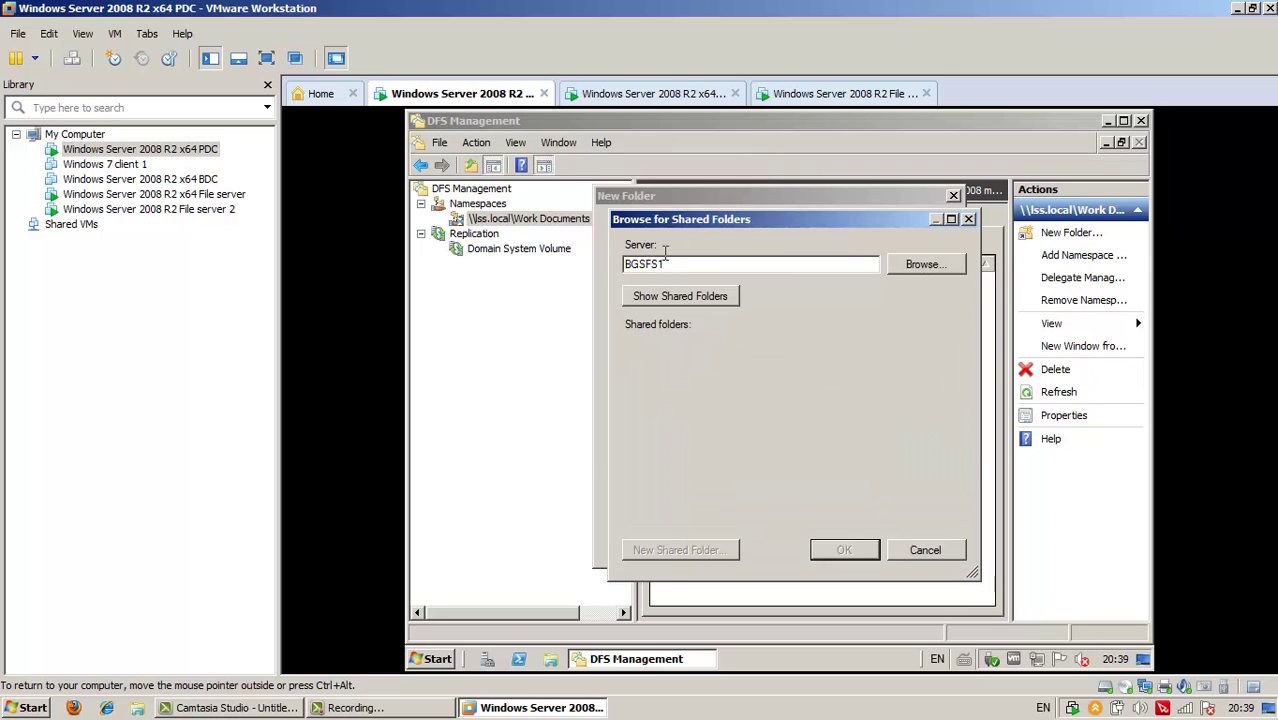
click(933, 443)
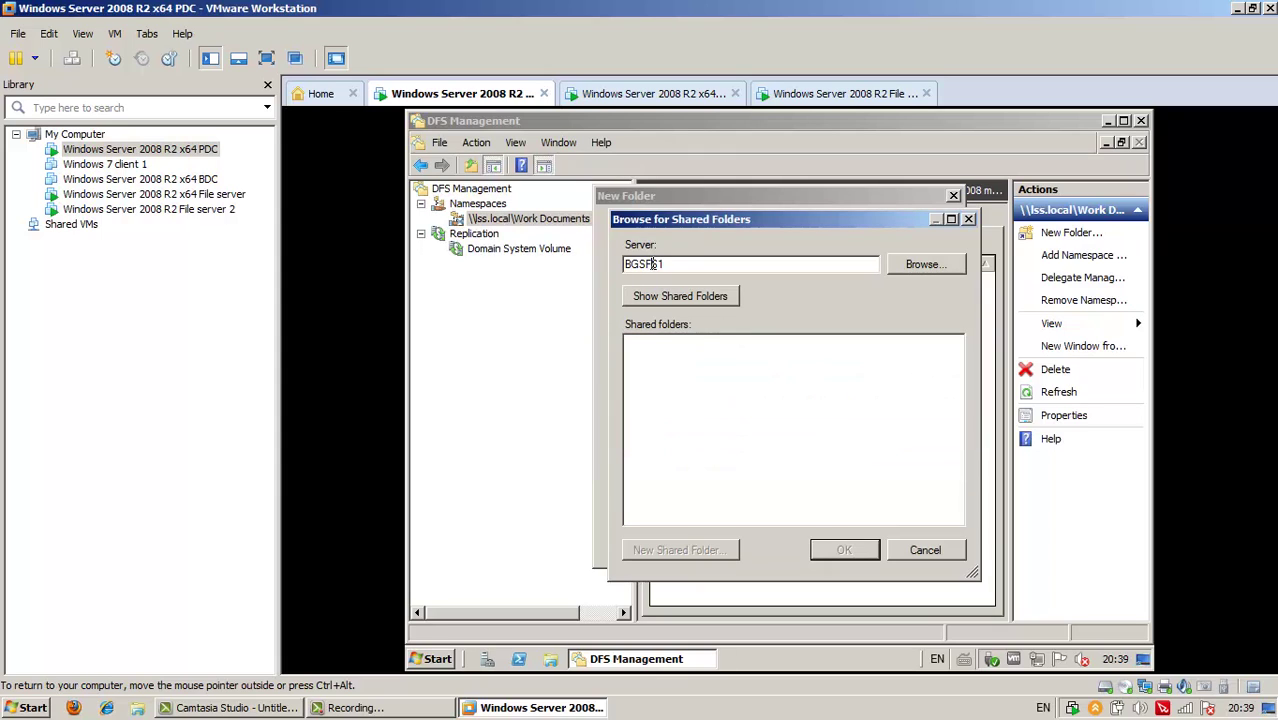
text(F)
click(708, 302)
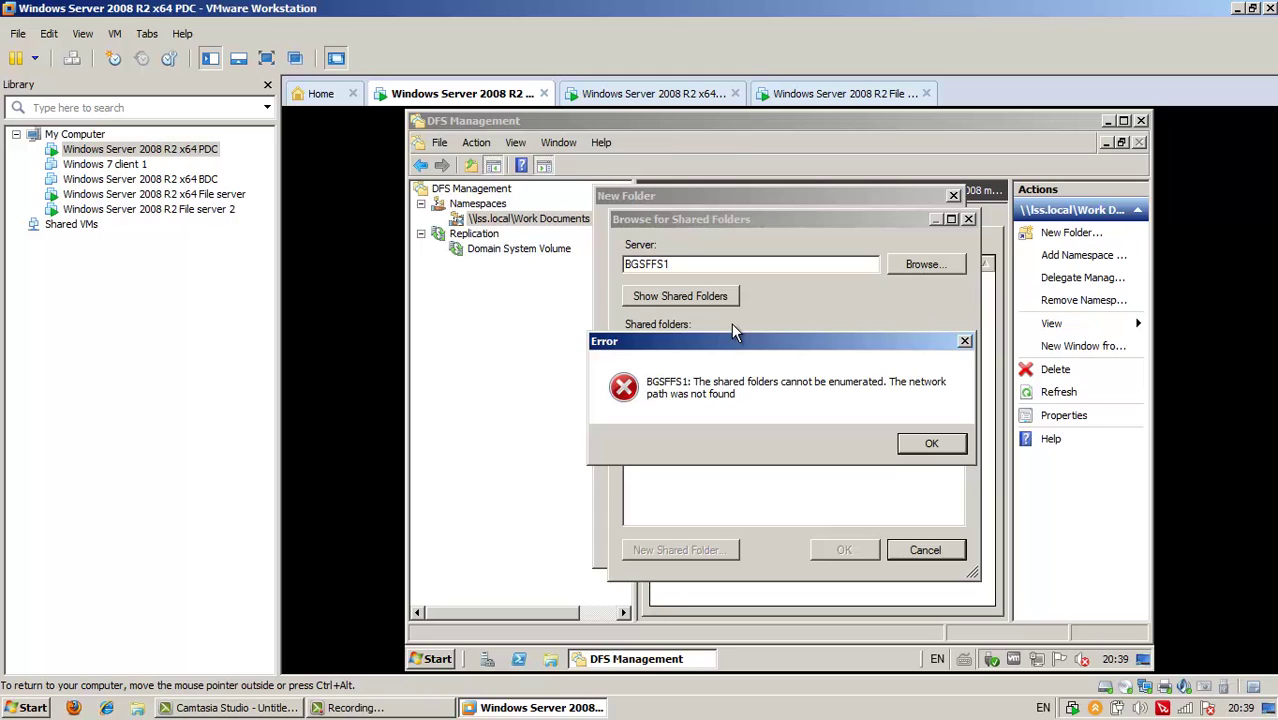
click(933, 443)
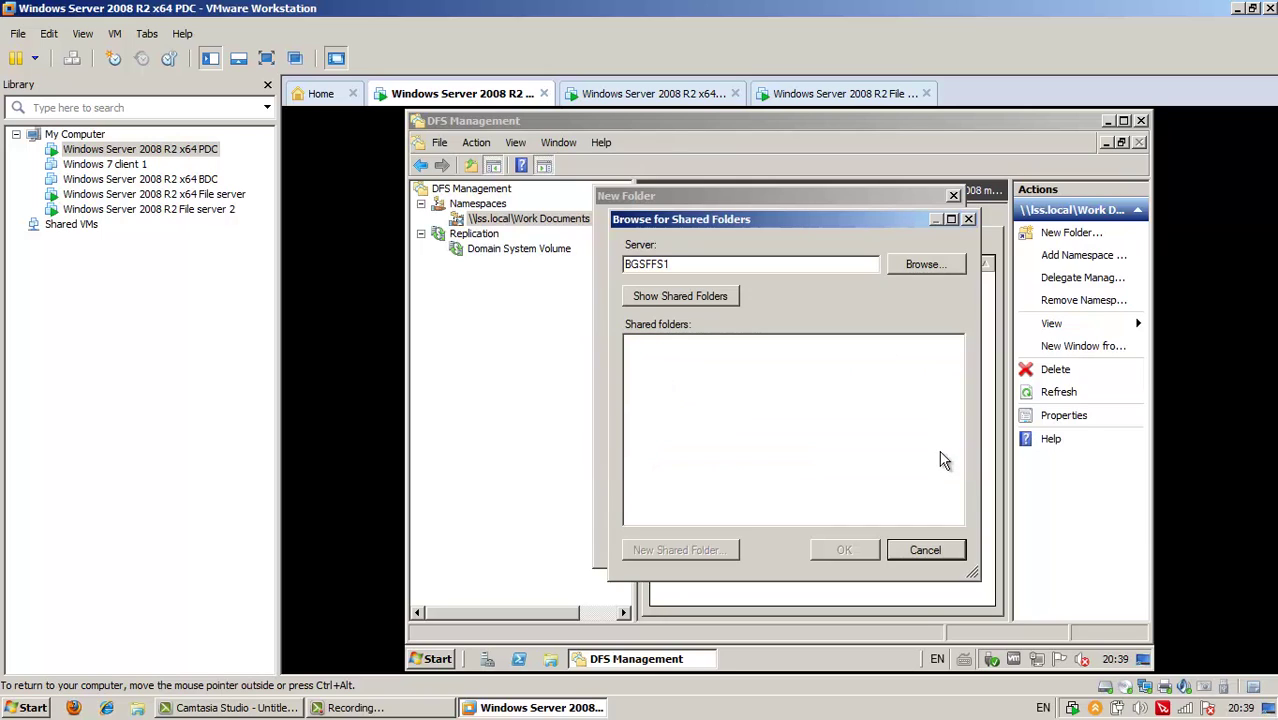
- Set the server to BGSFFS2 and add its Profiles share as a folder target
click(667, 264)
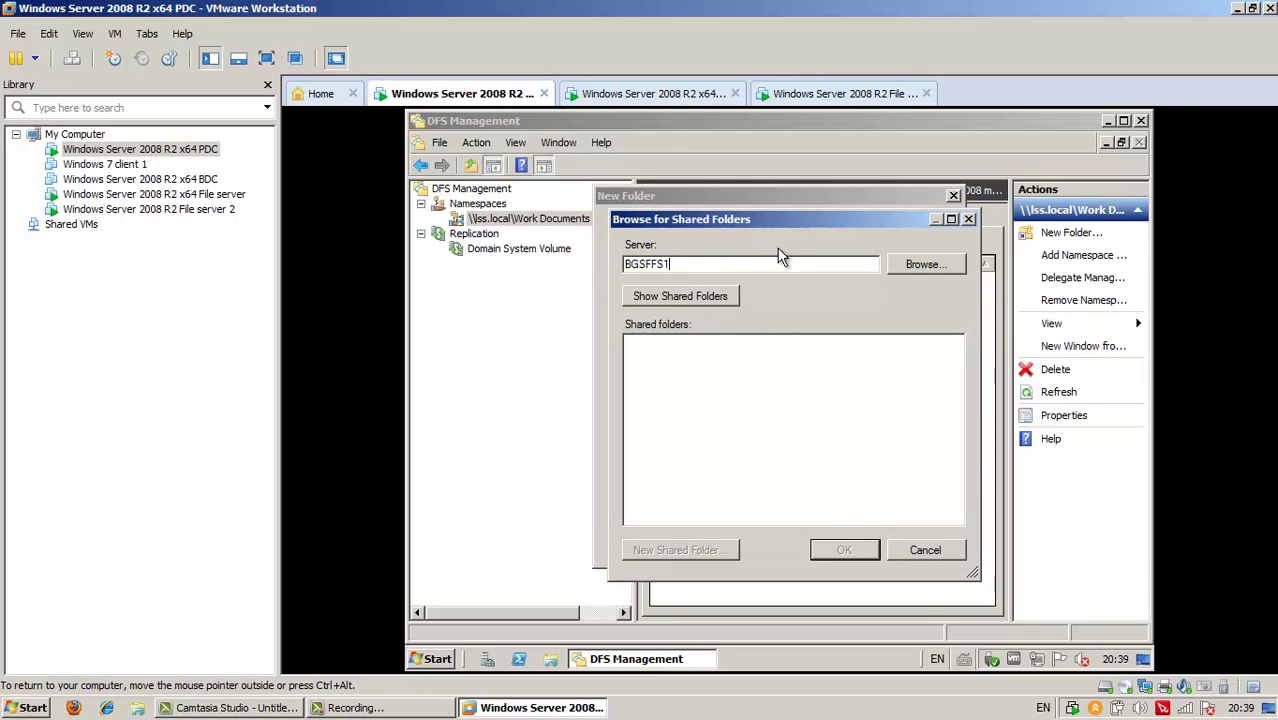
text(2)
key(Return)
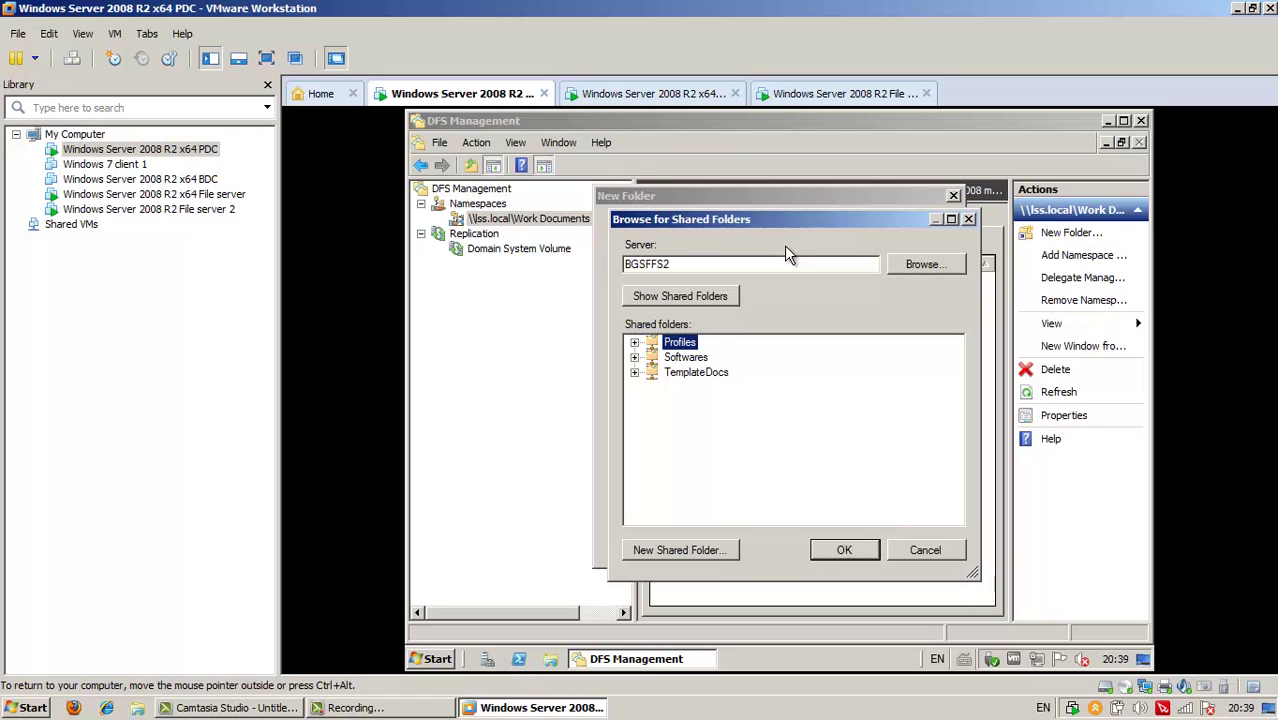
click(844, 550)
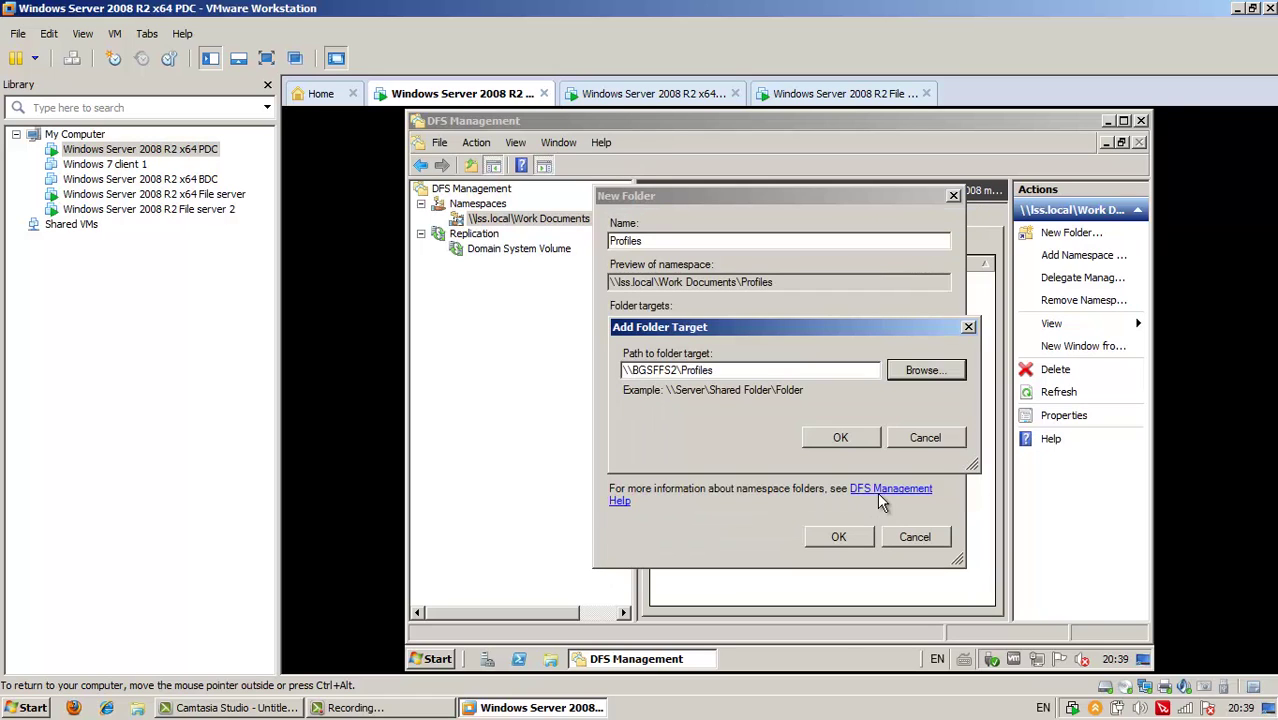
click(840, 440)
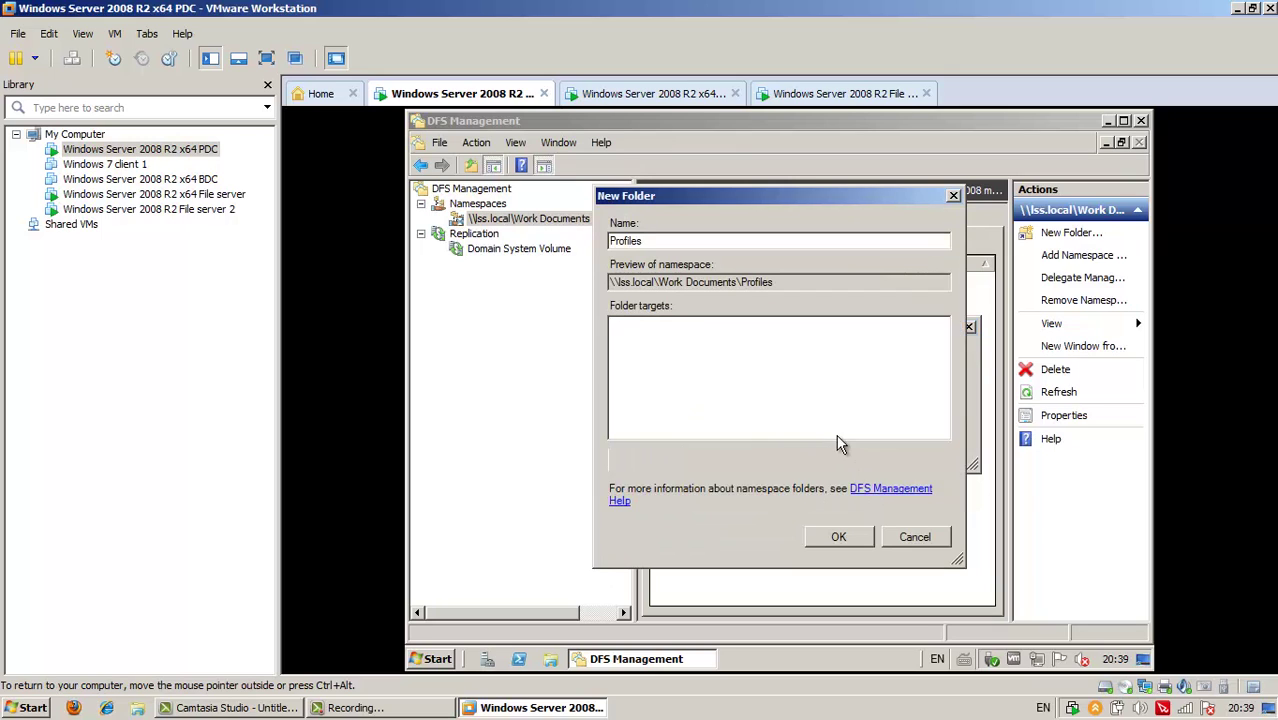
- Add the Profiles share on server BGSFFS1 as a second folder target
click(662, 460)
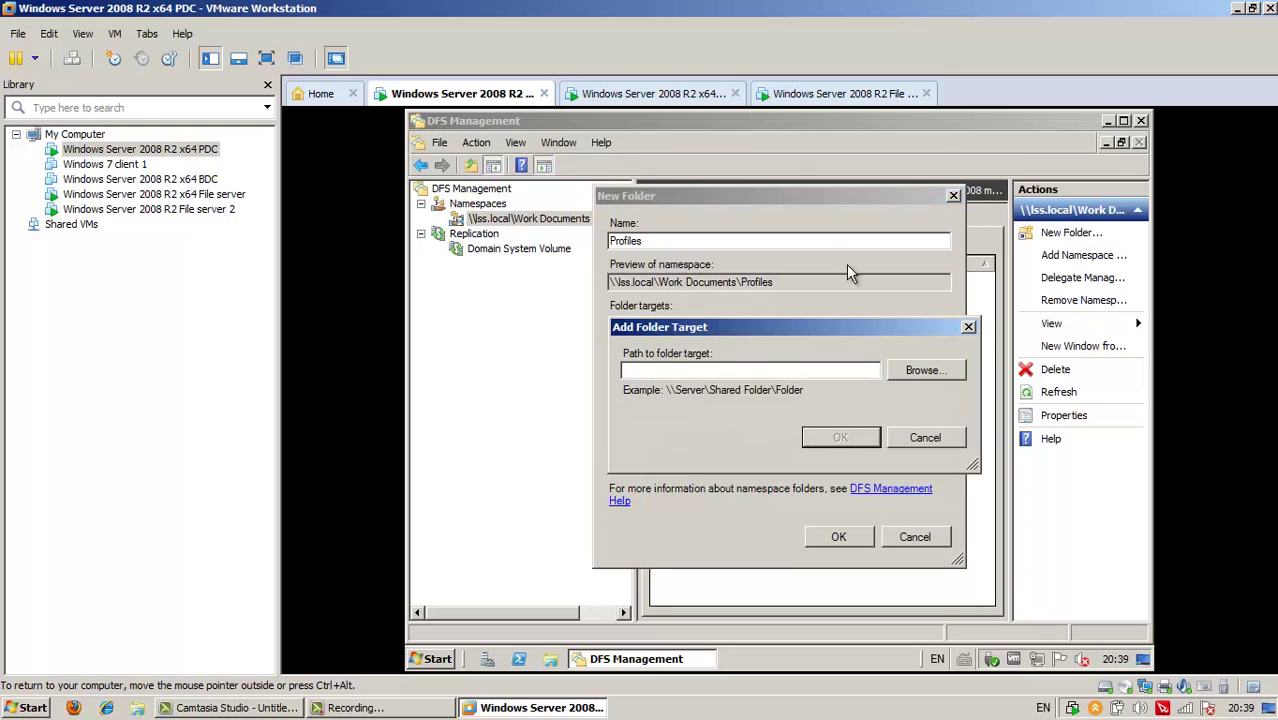
text(BG)
click(945, 372)
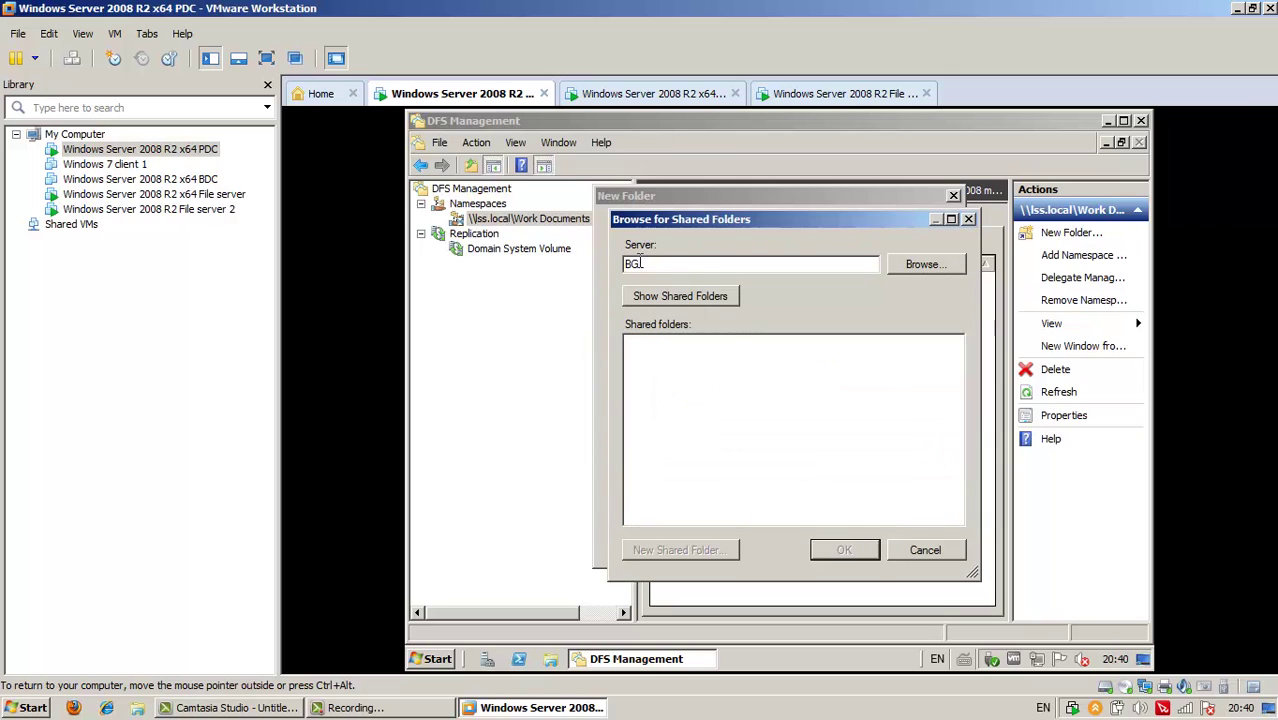
text(SFFS1)
key(Return)
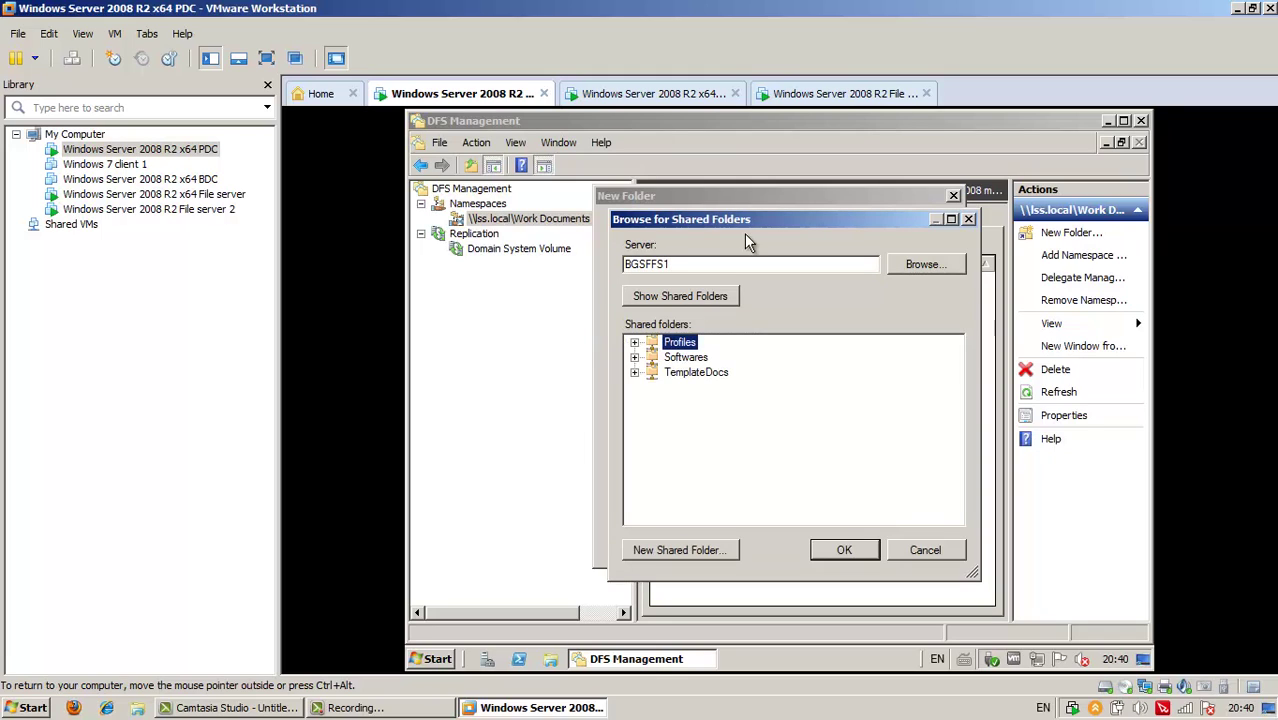
click(845, 550)
click(857, 441)
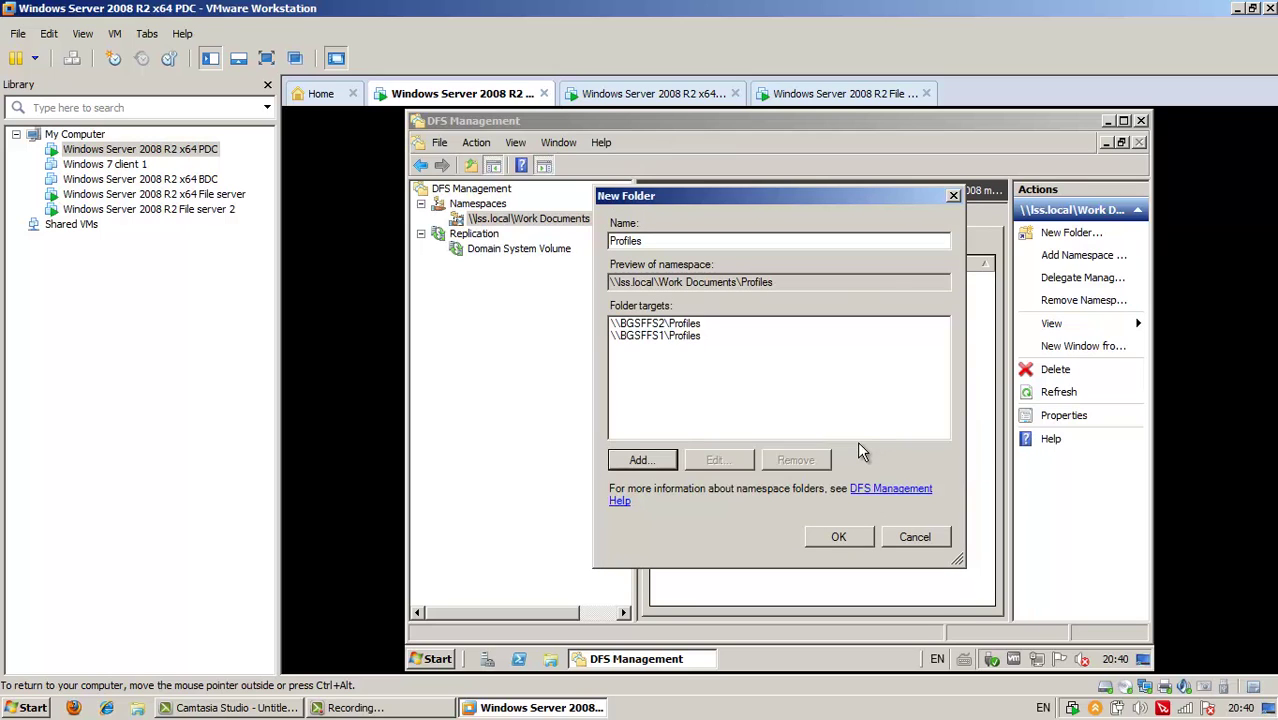
- Review the two folder targets assigned to the Profiles namespace folder
click(696, 323)
click(697, 334)
click(698, 325)
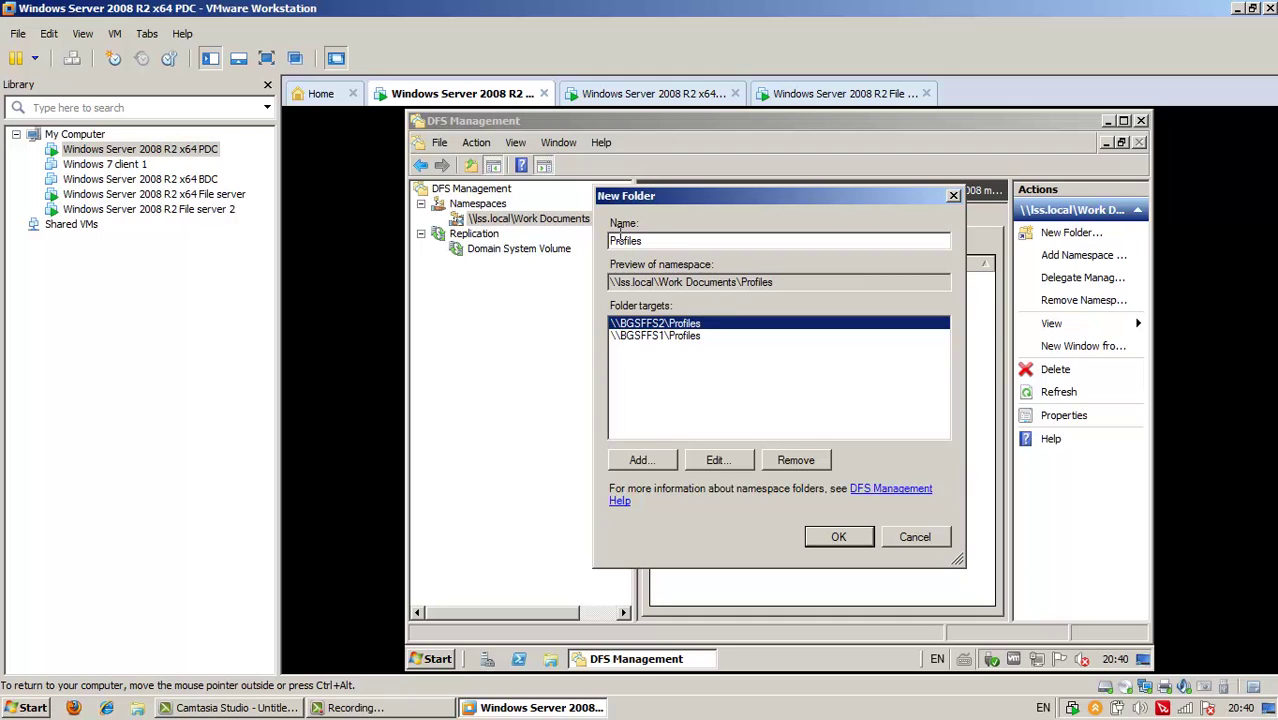
click(697, 337)
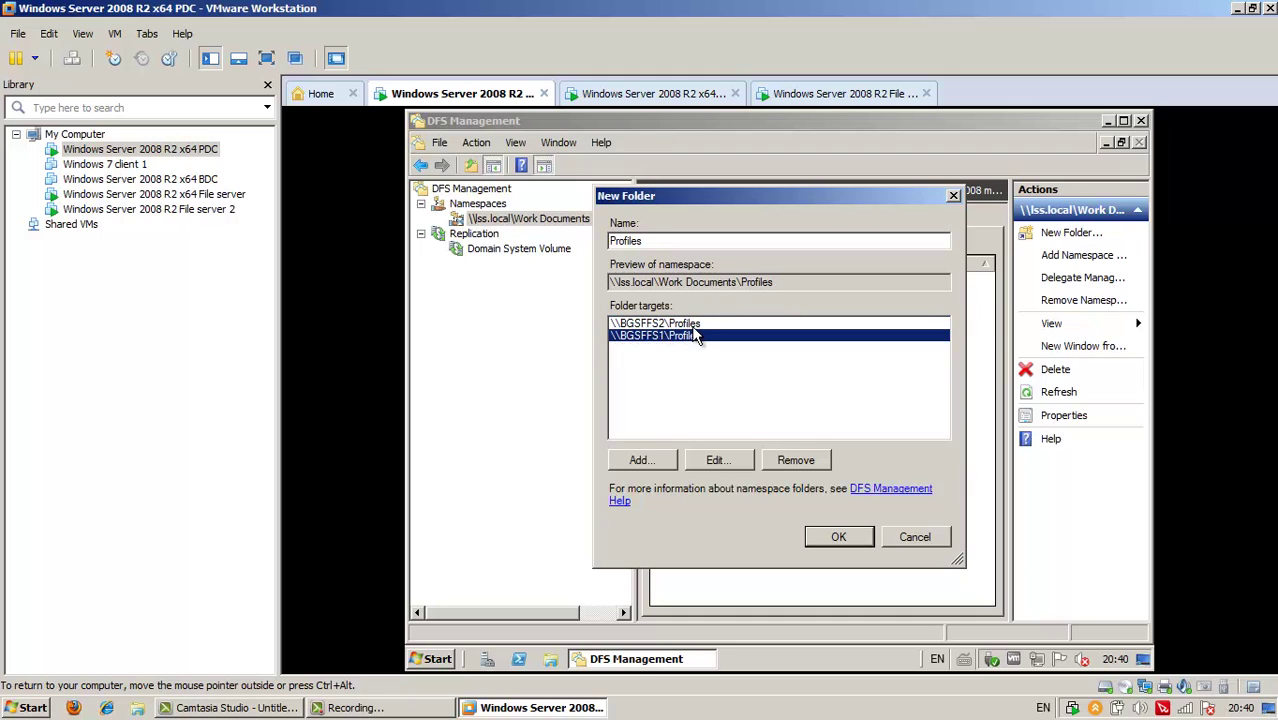
click(697, 325)
click(697, 337)
click(697, 325)
click(697, 337)
click(697, 325)
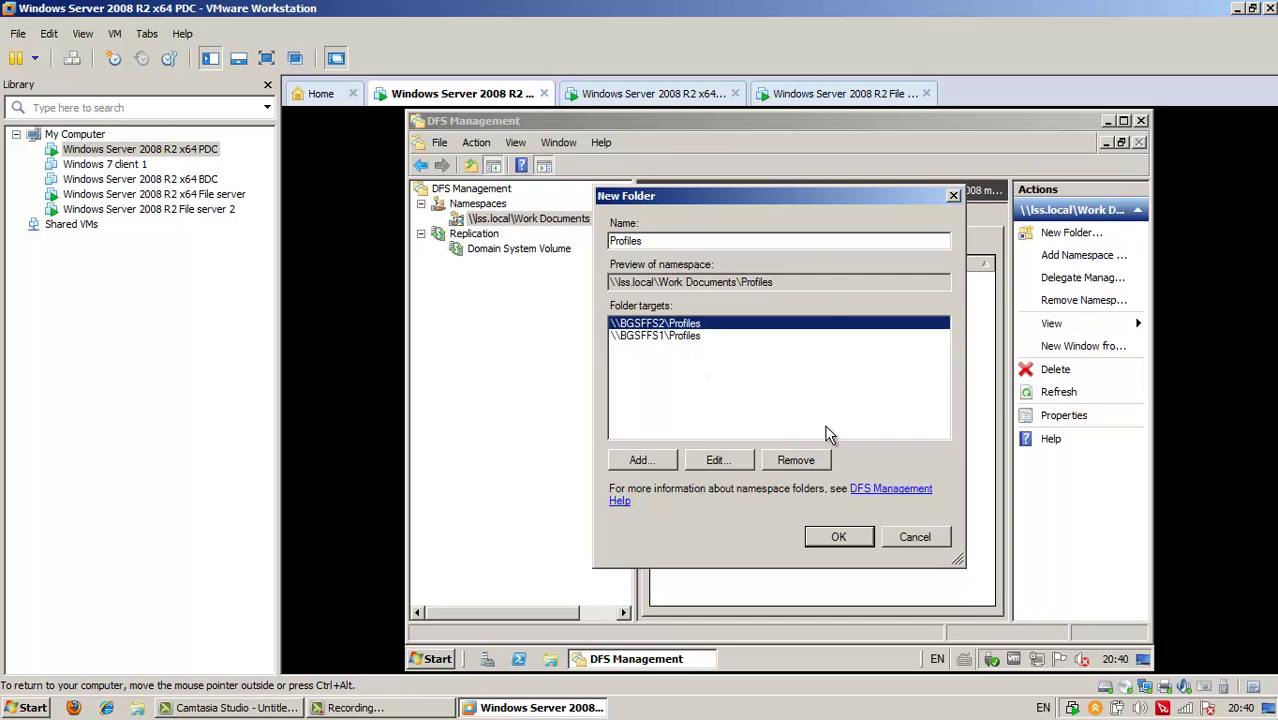
- Create the Profiles folder with its two targets and accept creating a replication group for them
click(855, 545)
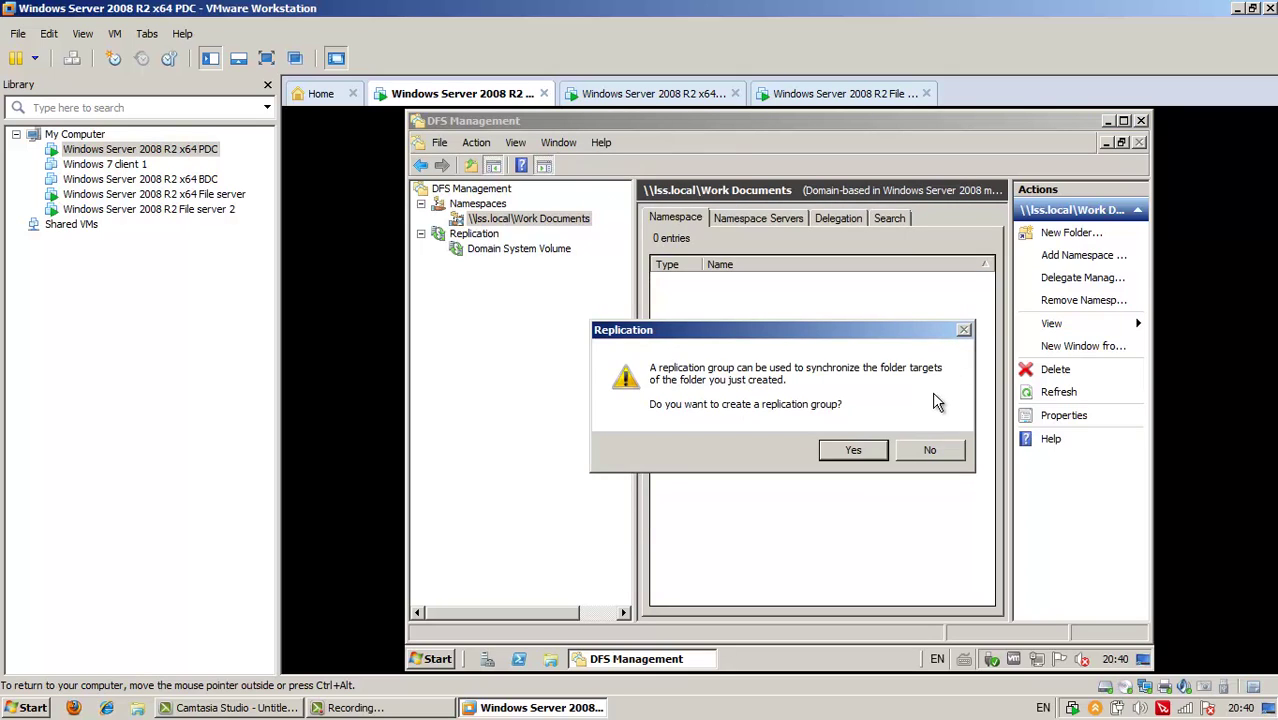
click(853, 452)
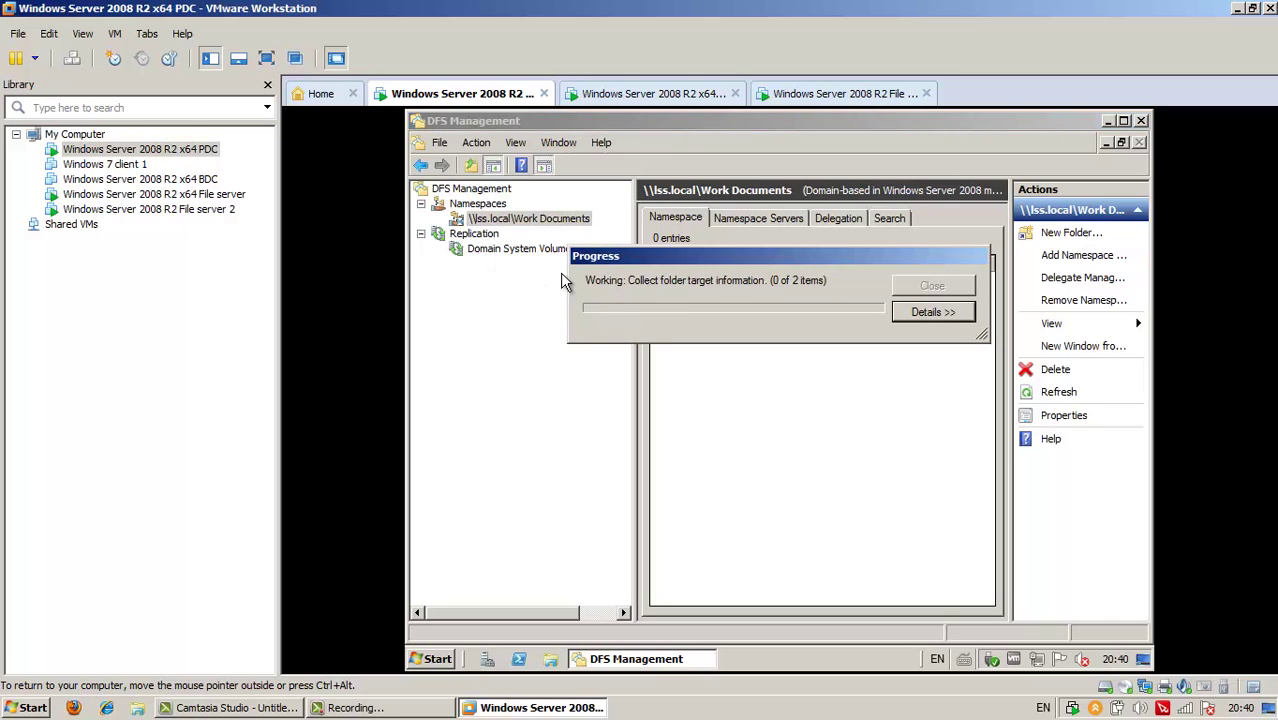
click(930, 313)
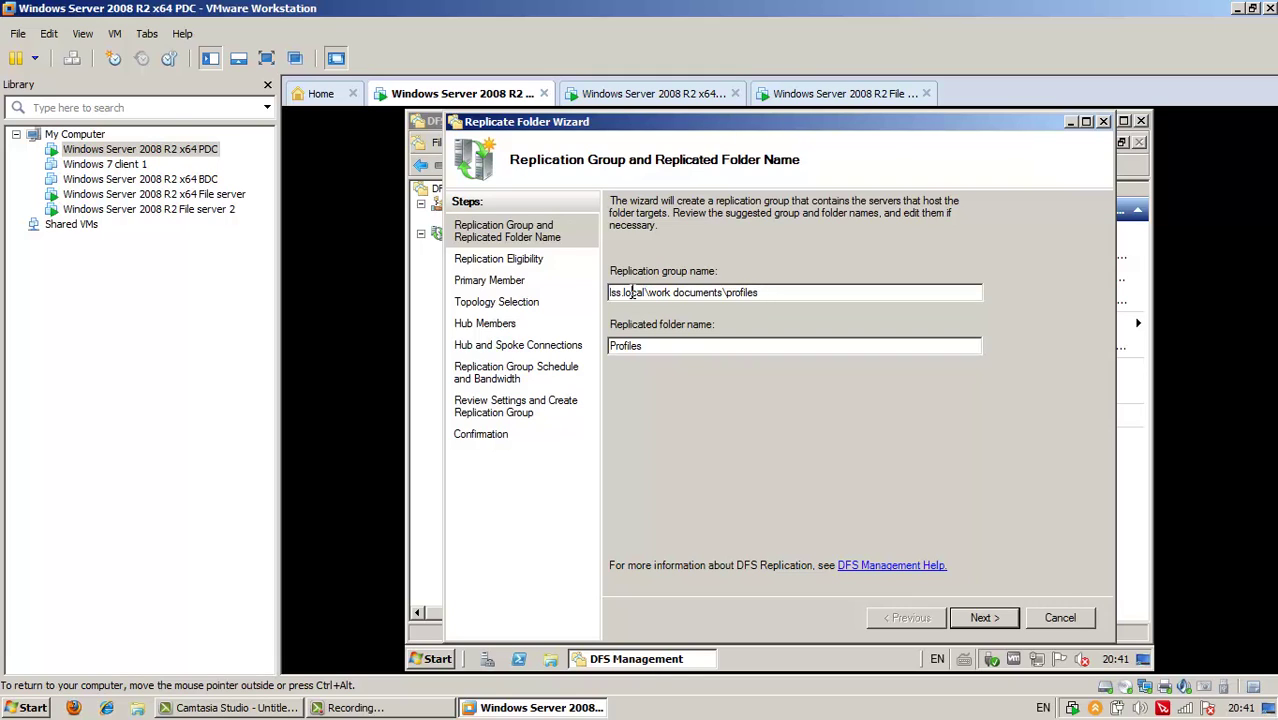
- Keep the suggested replication group and replicated folder names, and accept both Profiles targets on the eligibility page
click(690, 292)
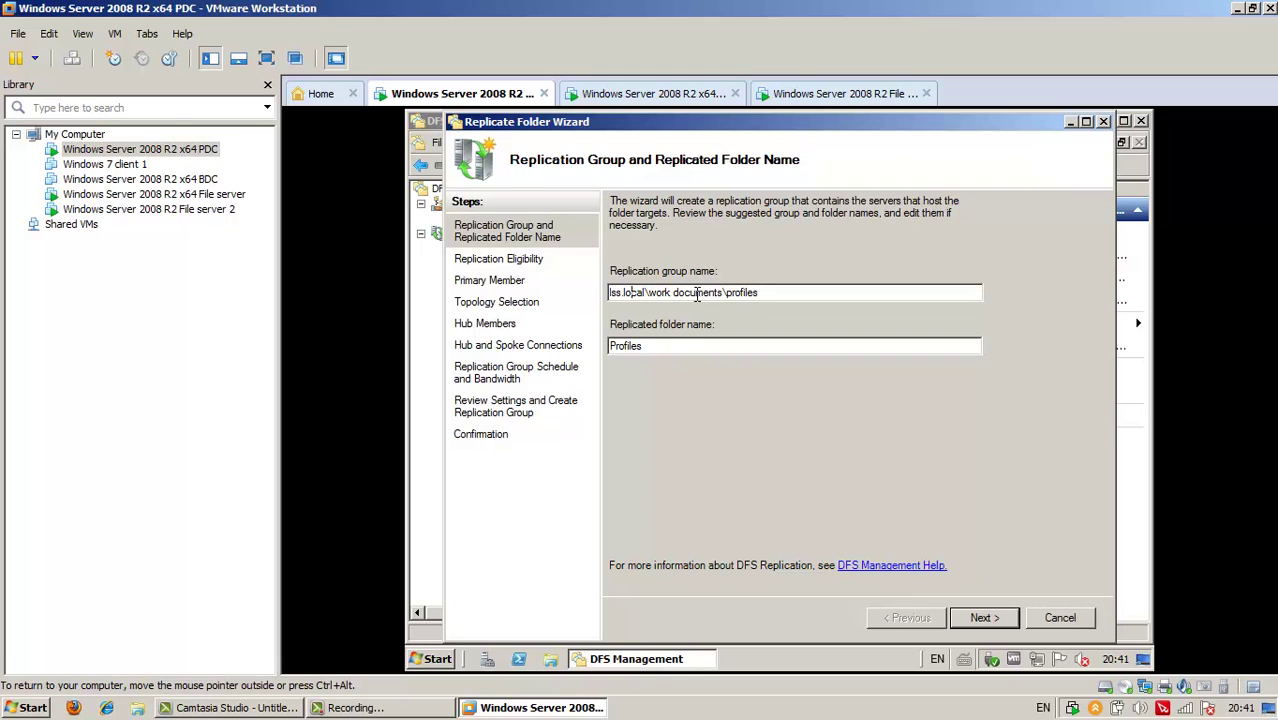
click(750, 292)
click(985, 617)
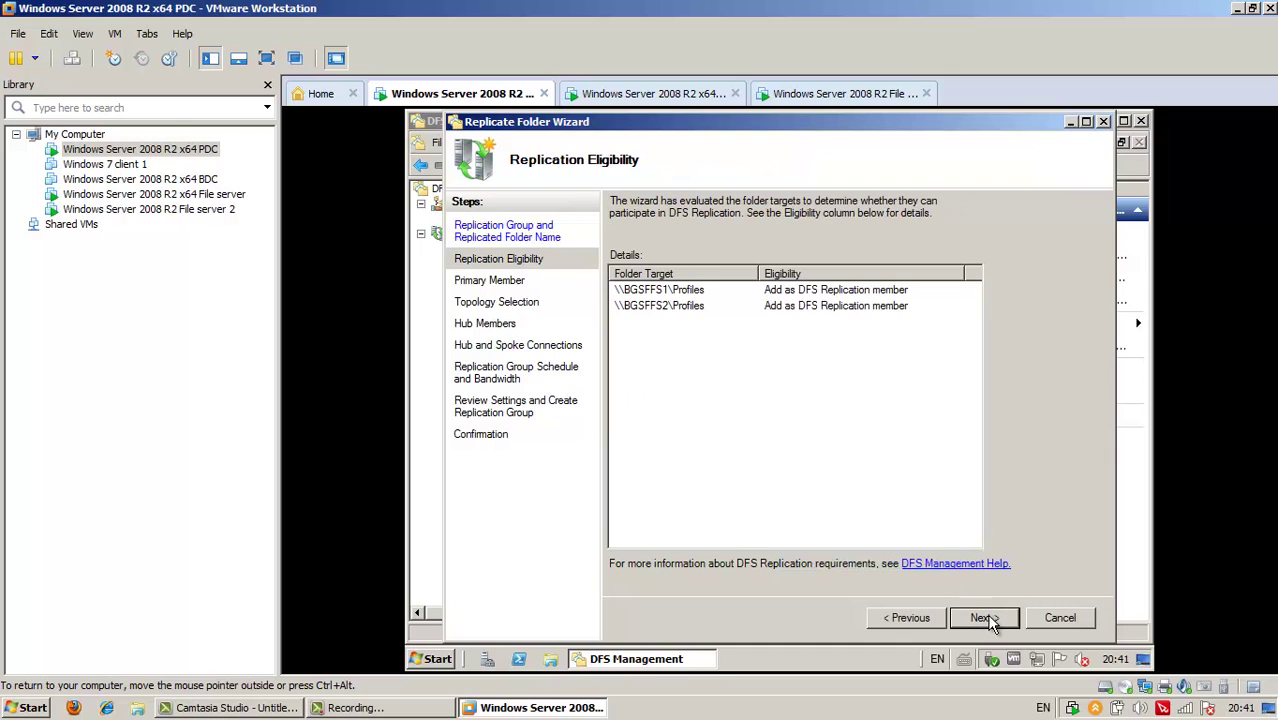
click(700, 294)
click(697, 308)
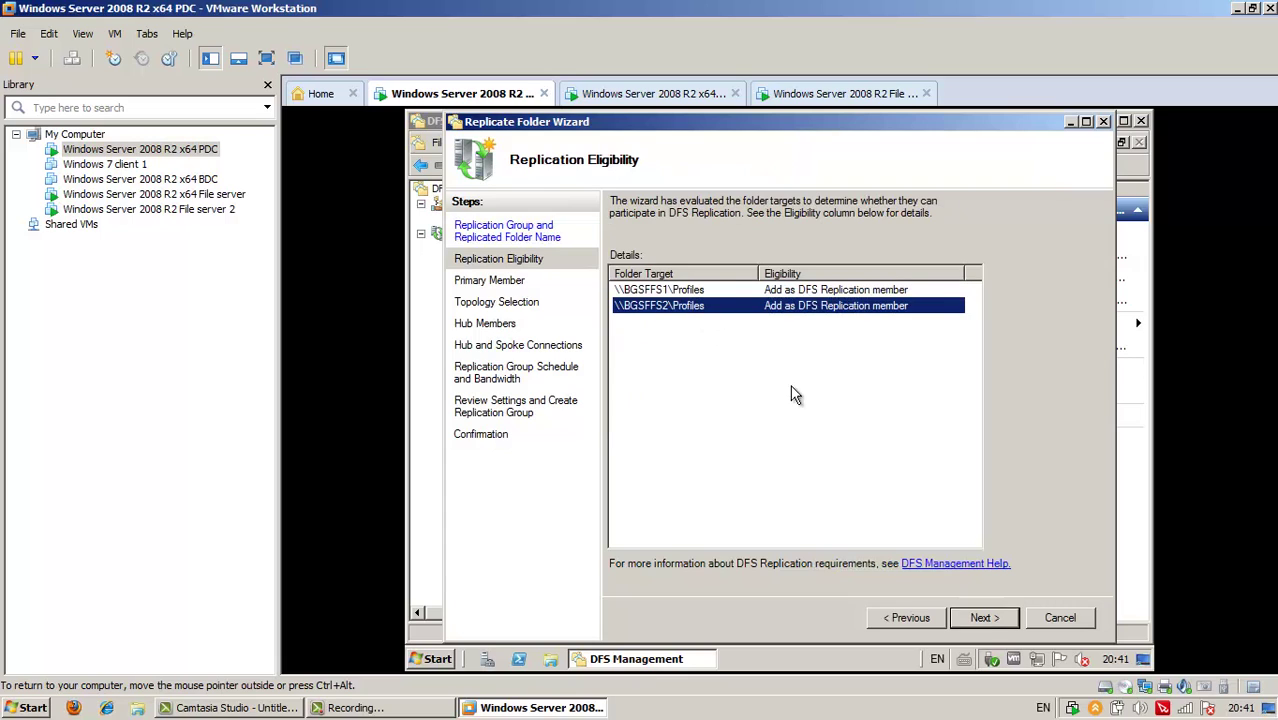
click(985, 617)
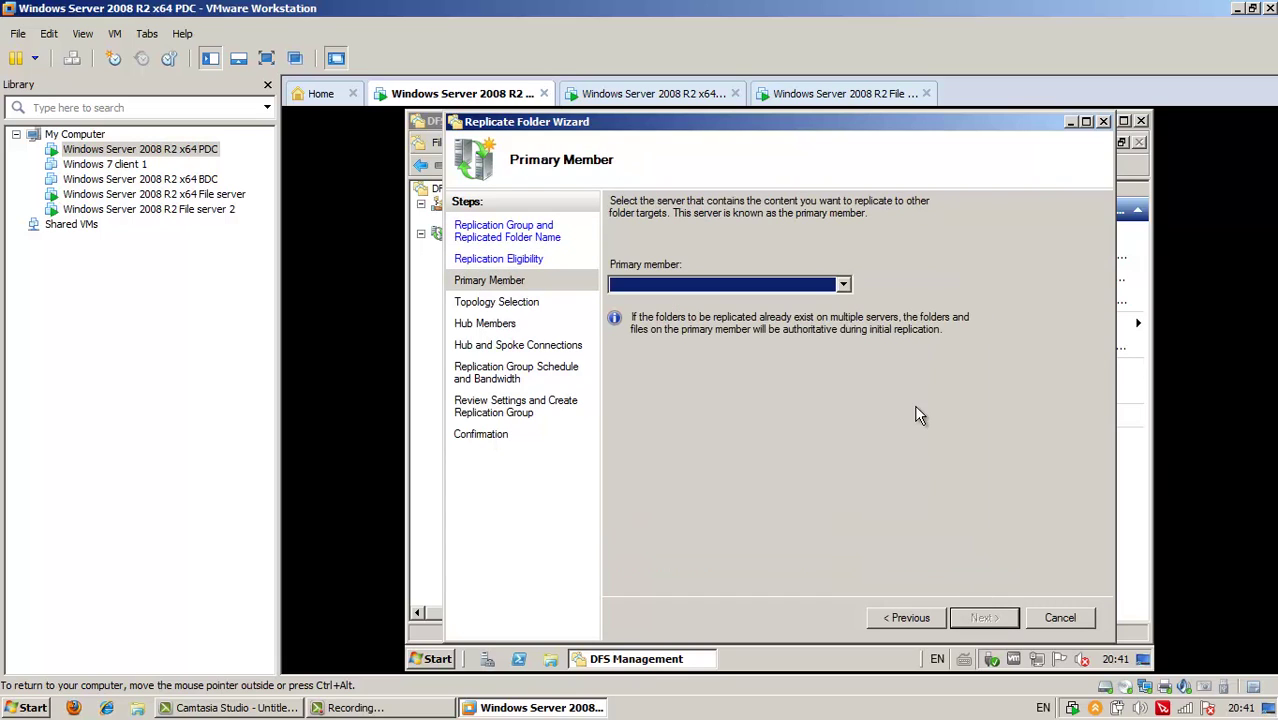
- Choose BGSFFS1 as the primary member and continue to the topology selection
click(828, 285)
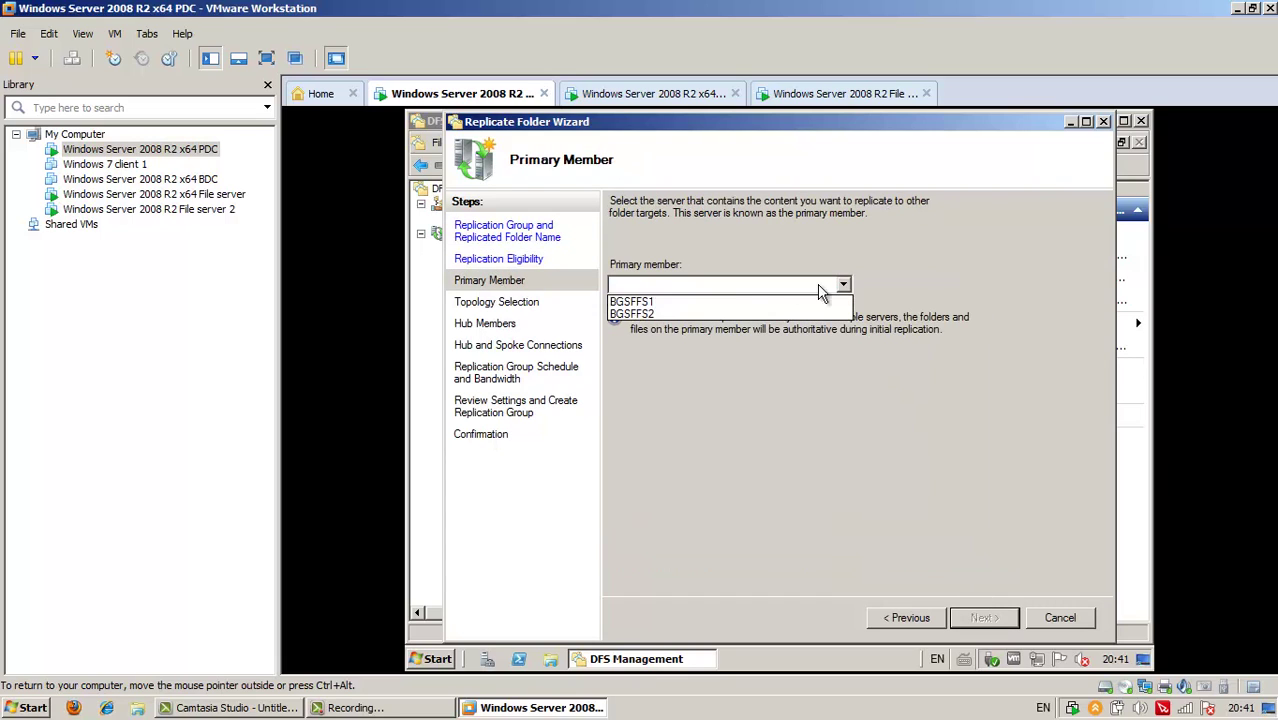
click(736, 301)
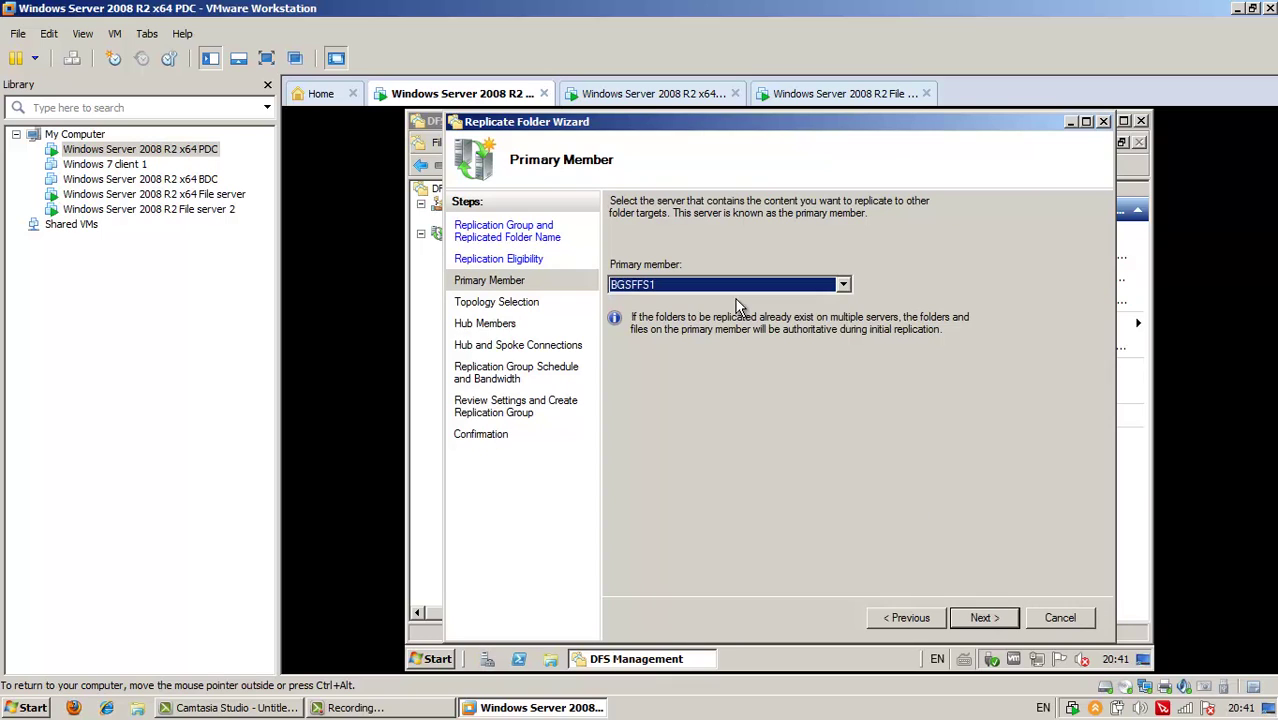
click(997, 617)
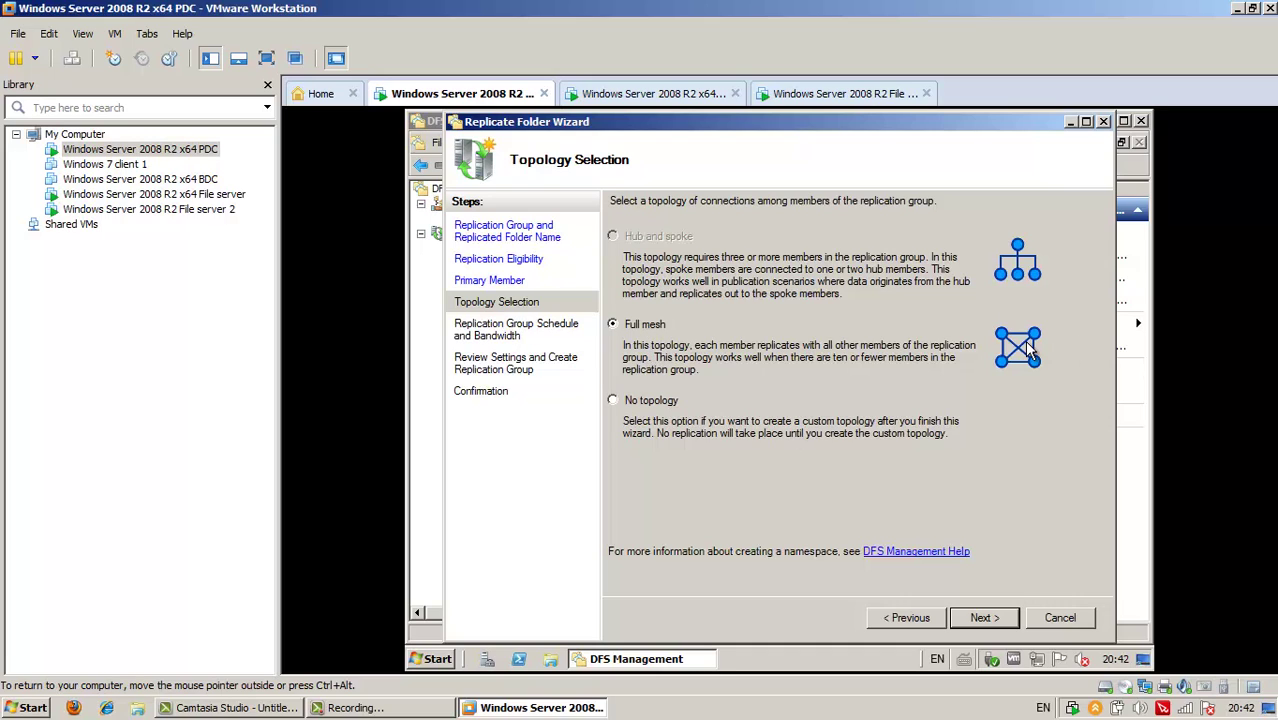
- Keep the full mesh topology and continuous replication at Full bandwidth, create the Profiles replication group, and close the wizard
click(982, 617)
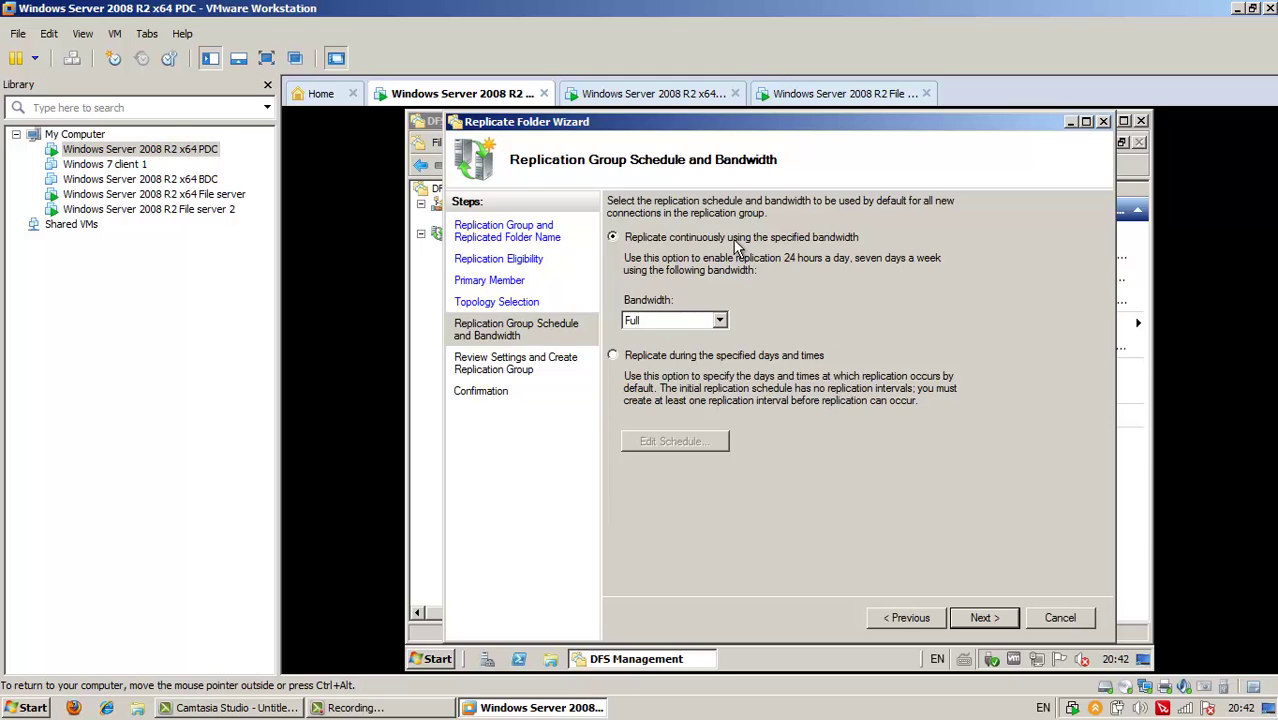
click(719, 321)
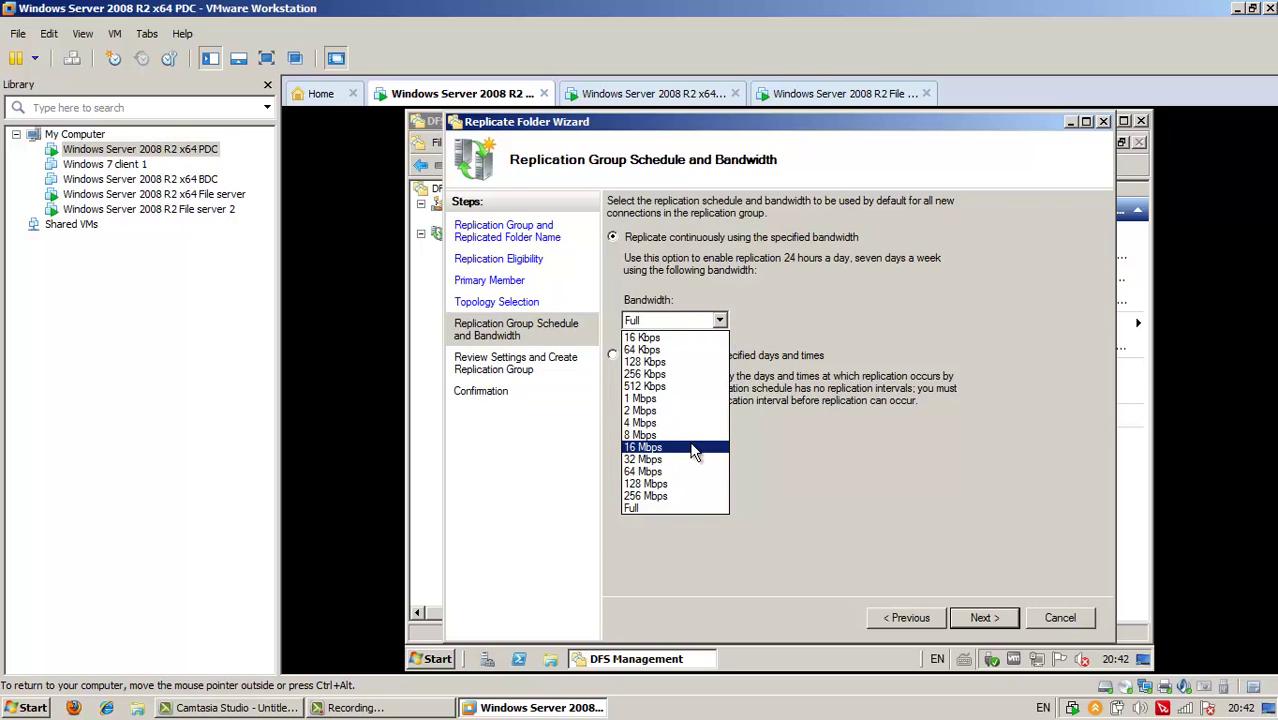
click(675, 510)
click(984, 616)
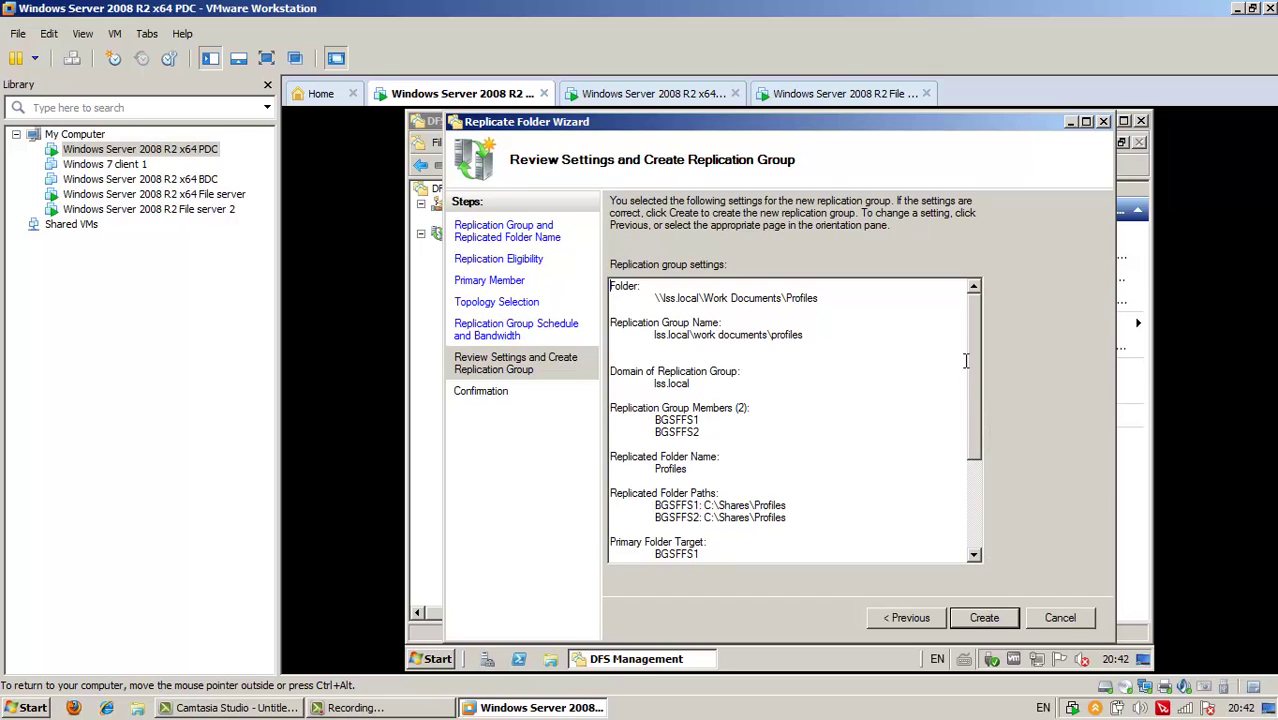
click(1004, 617)
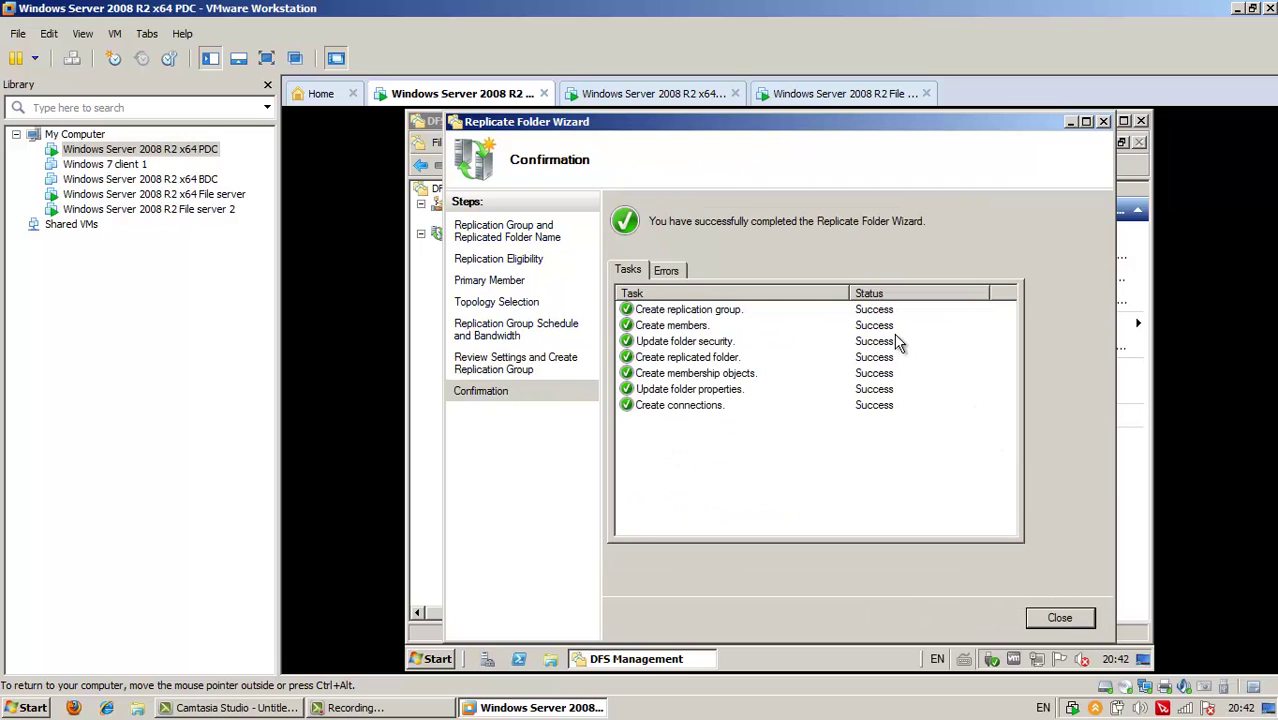
click(1056, 618)
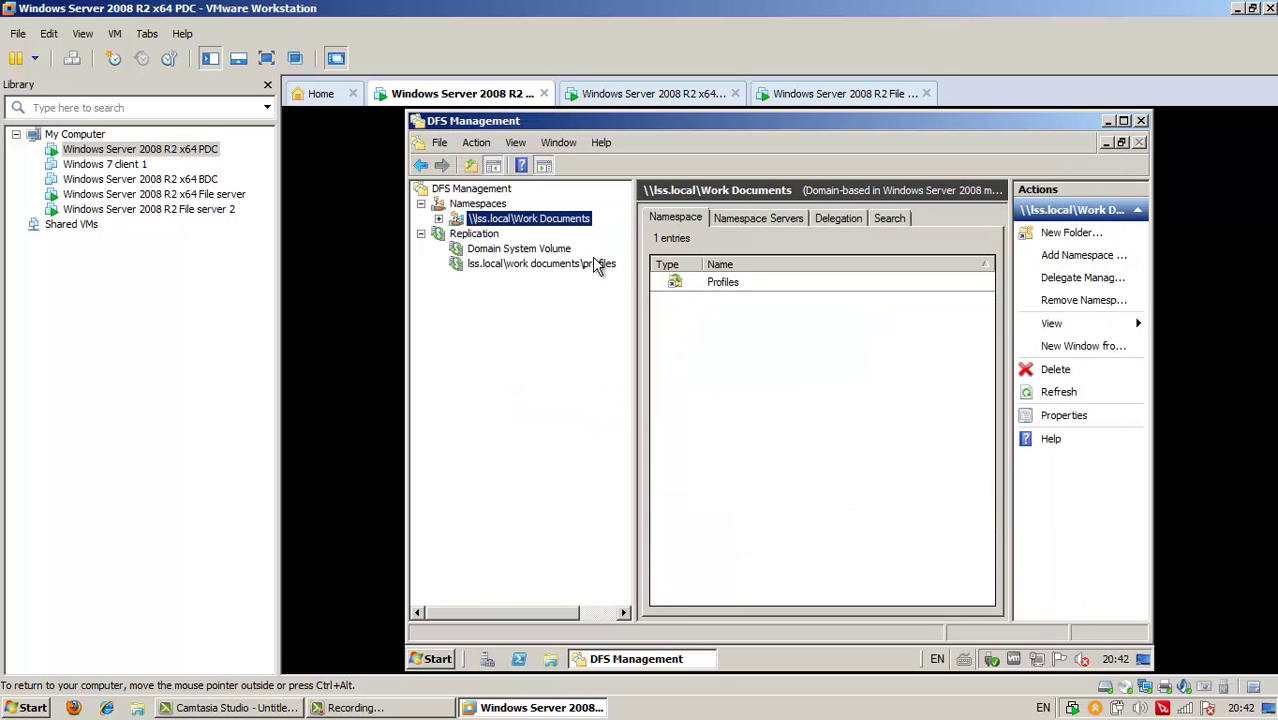
- Start a new folder named TemplateDocs under the Work Documents namespace
click(438, 219)
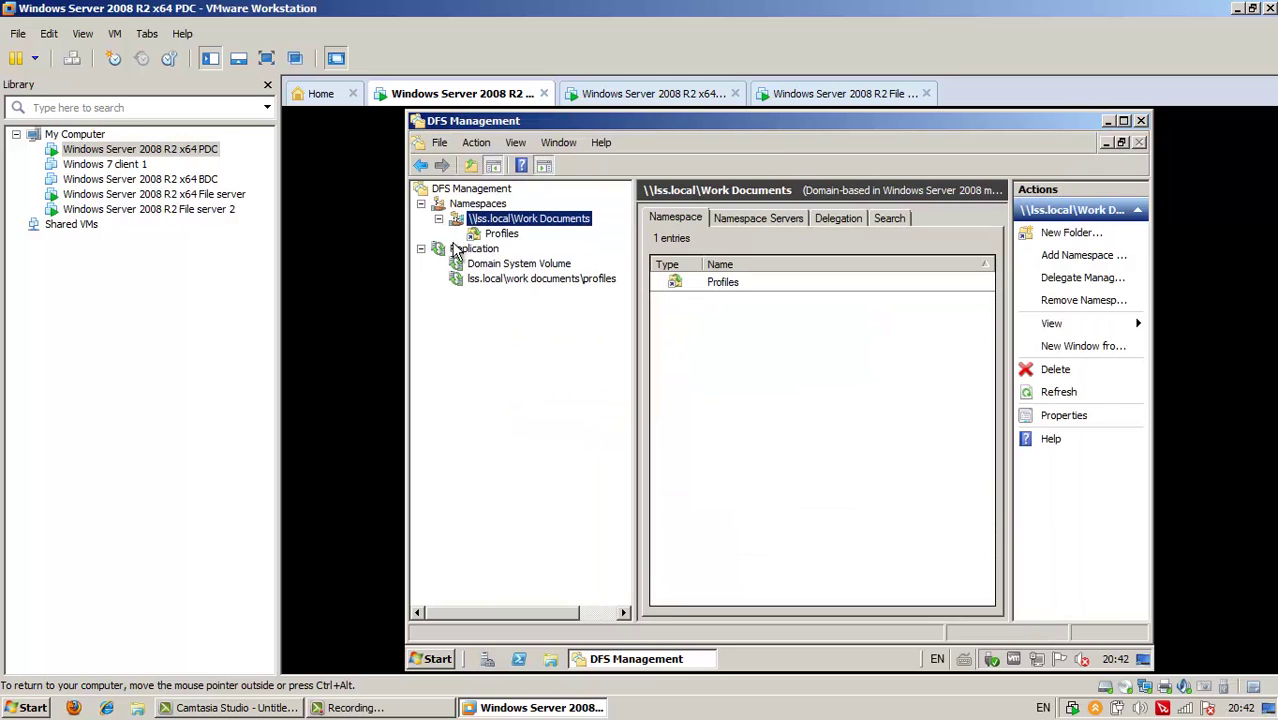
right_click(513, 221)
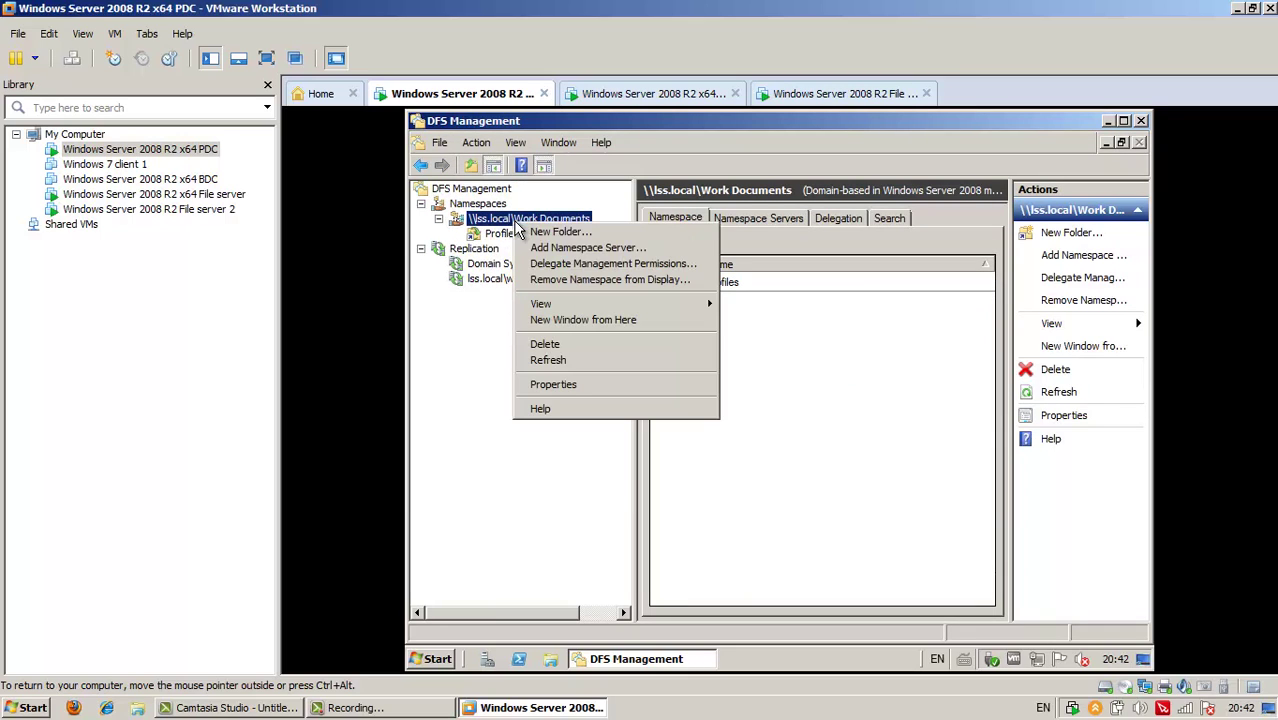
click(556, 232)
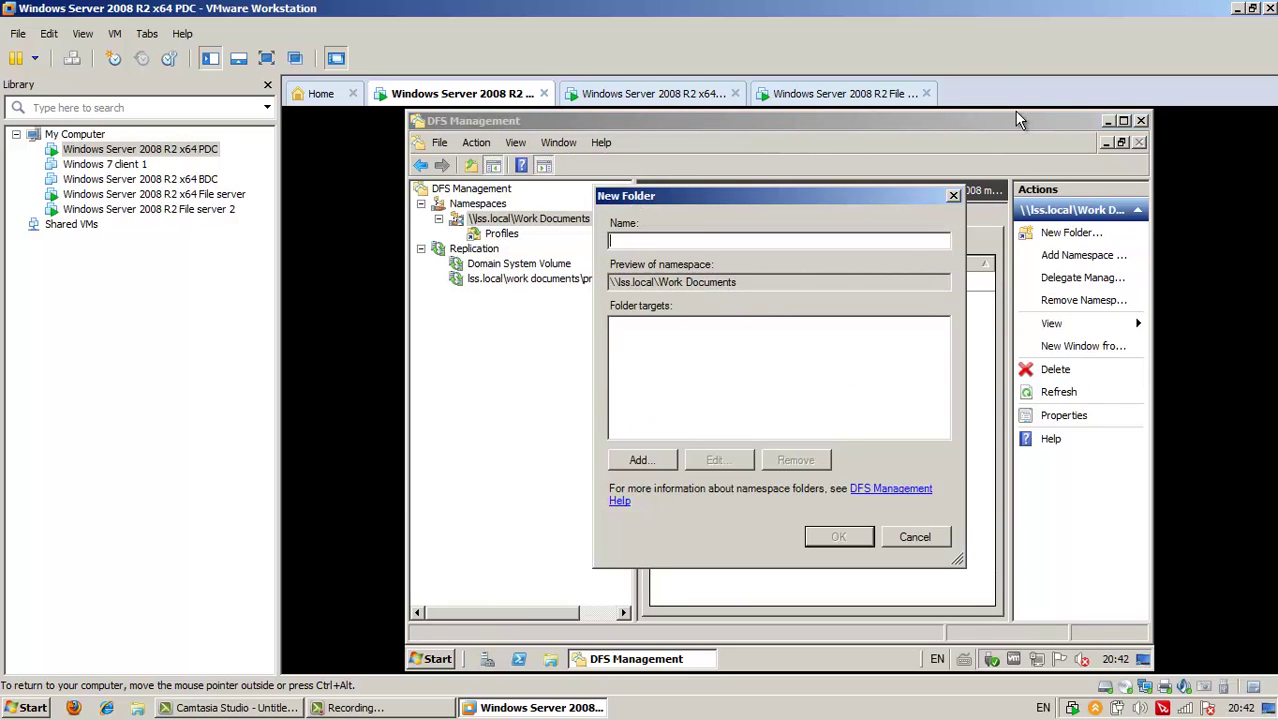
text(TemplateDocs)
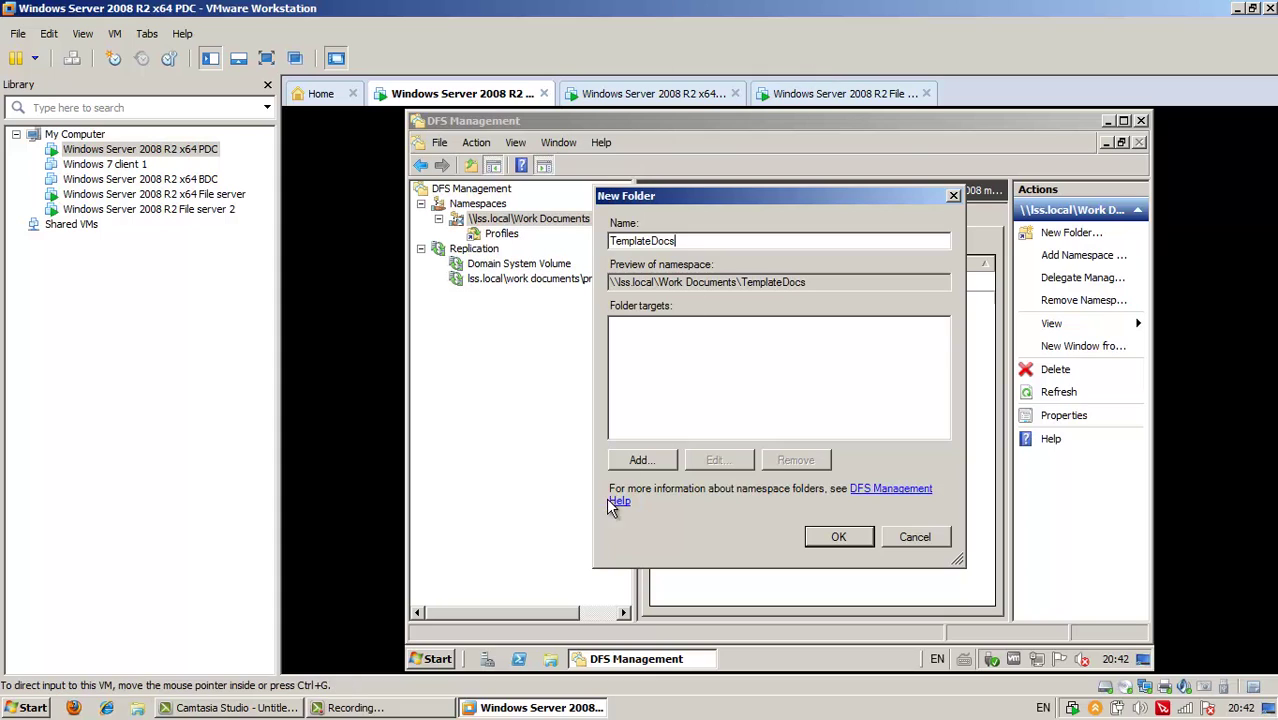
- Add the TemplateDocs share on server BGSFFS1 as a target of the new folder
click(643, 461)
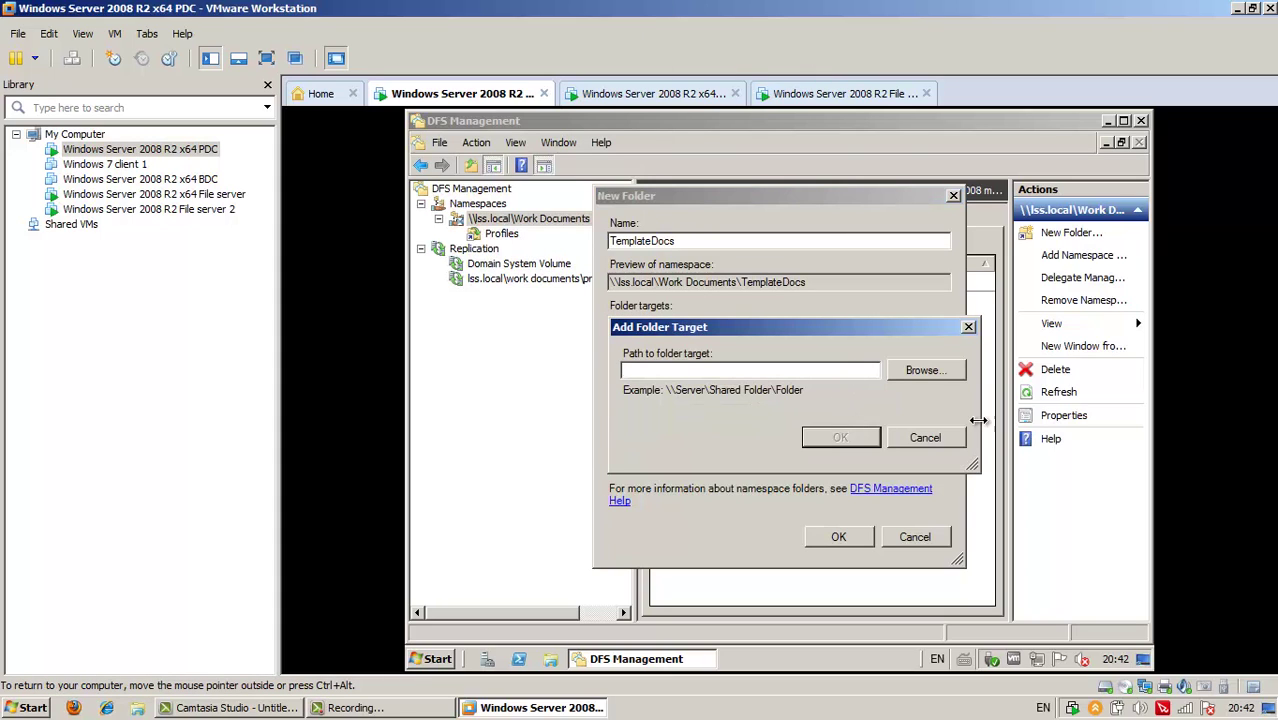
click(920, 370)
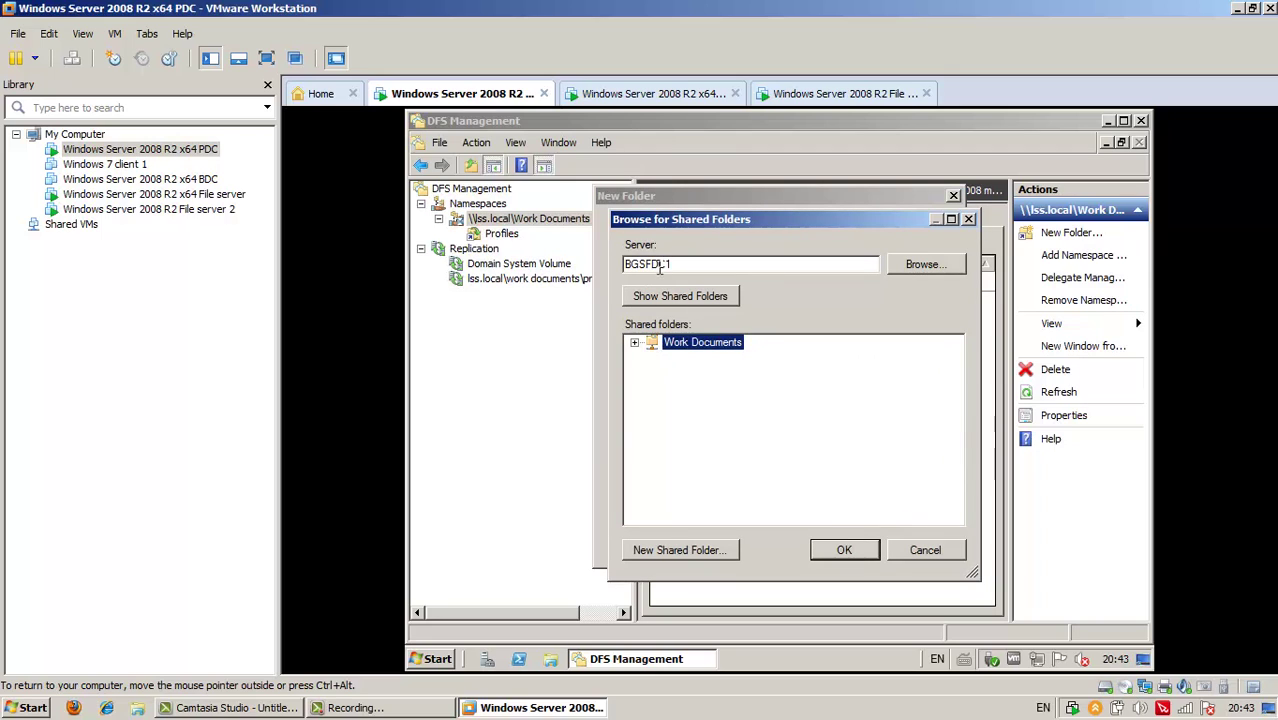
click(690, 264)
key(BackSpace)
key(BackSpace)
key(BackSpace)
text(FS1)
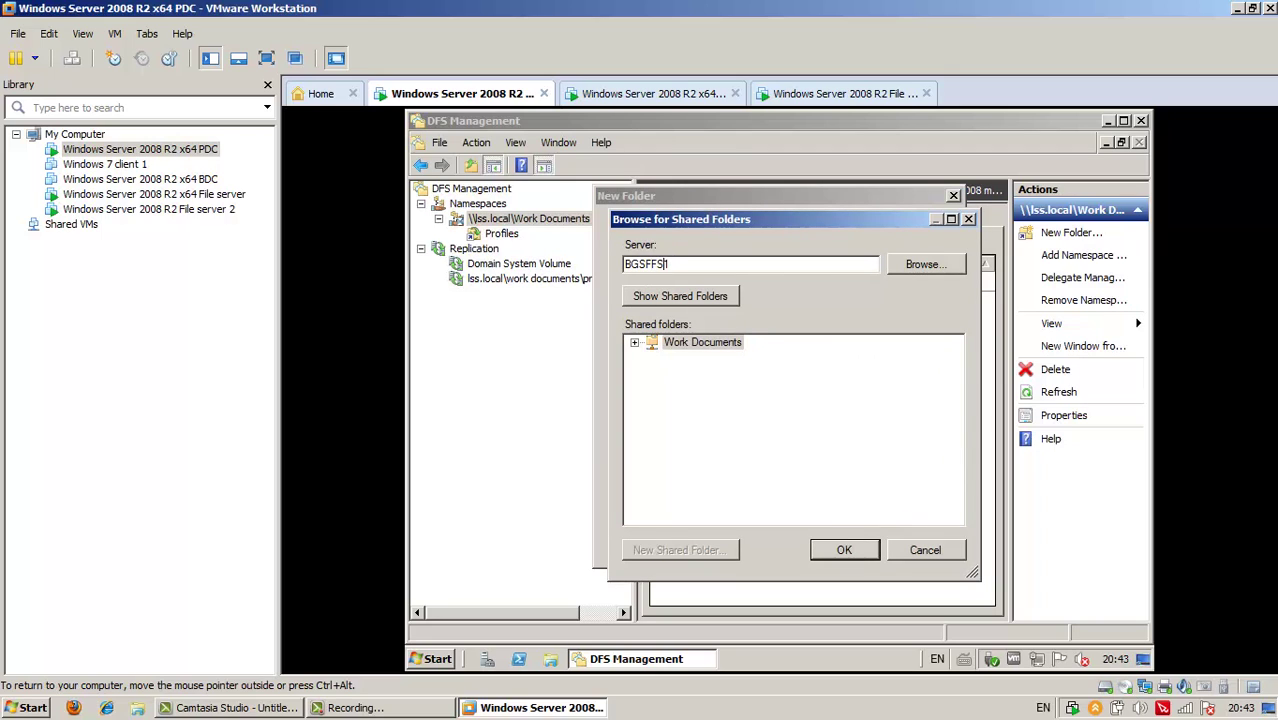
key(Return)
click(699, 378)
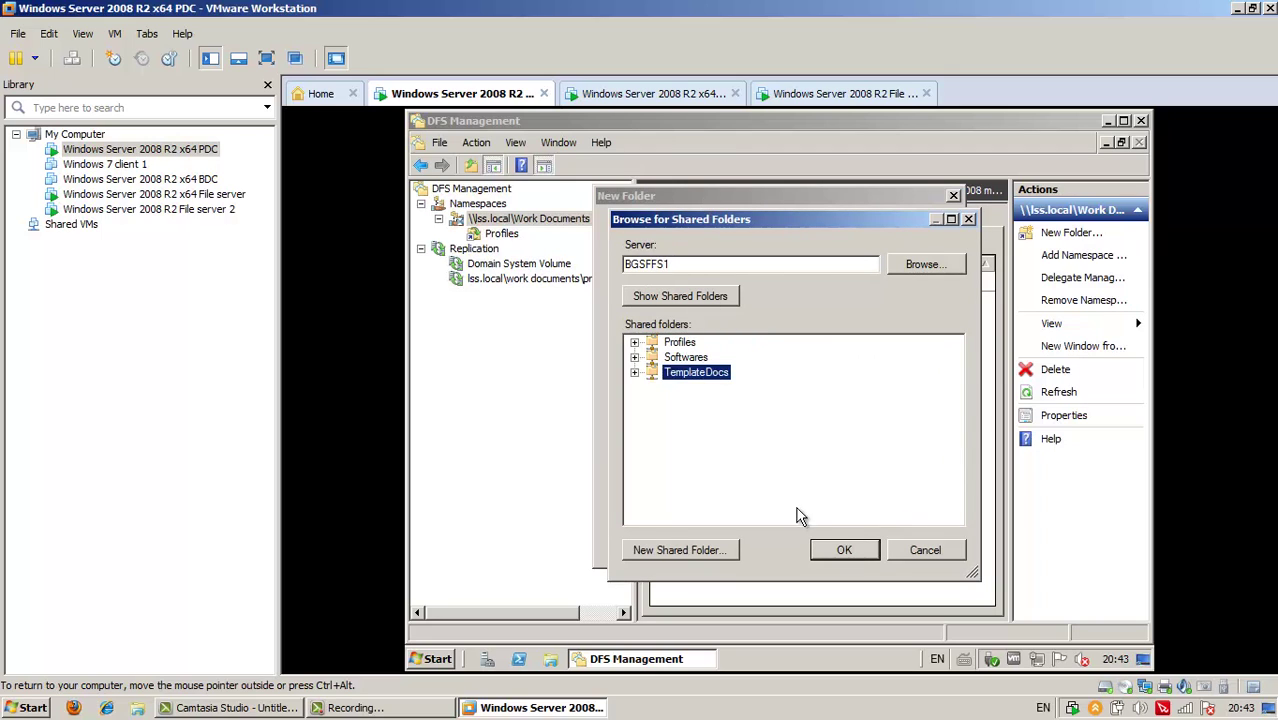
click(840, 553)
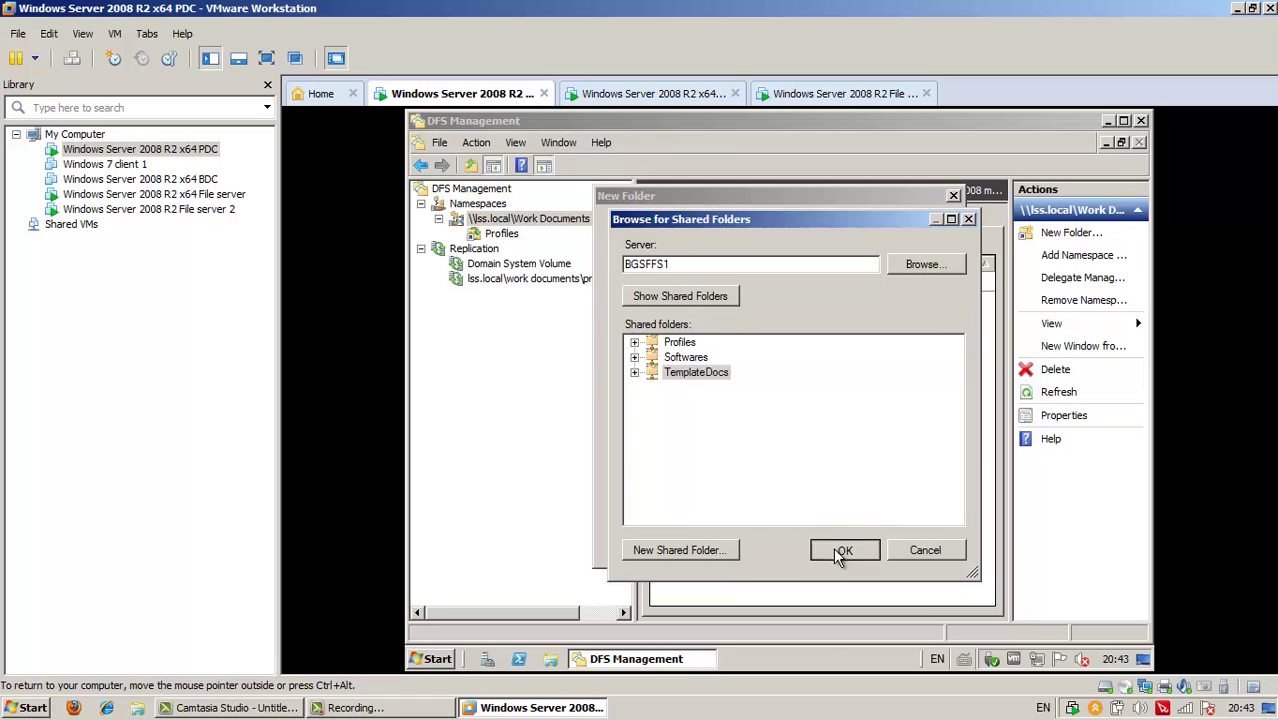
click(838, 436)
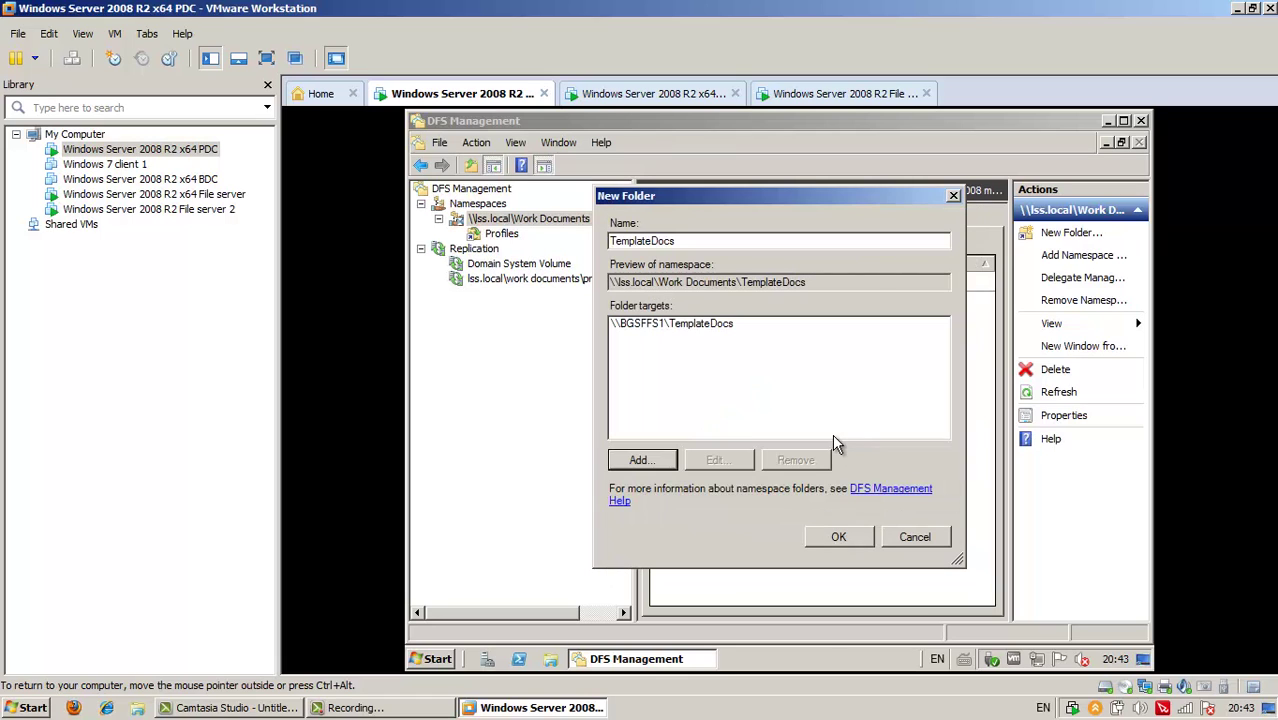
- Add the TemplateDocs share on server BGSFFS2 as the second folder target
click(656, 459)
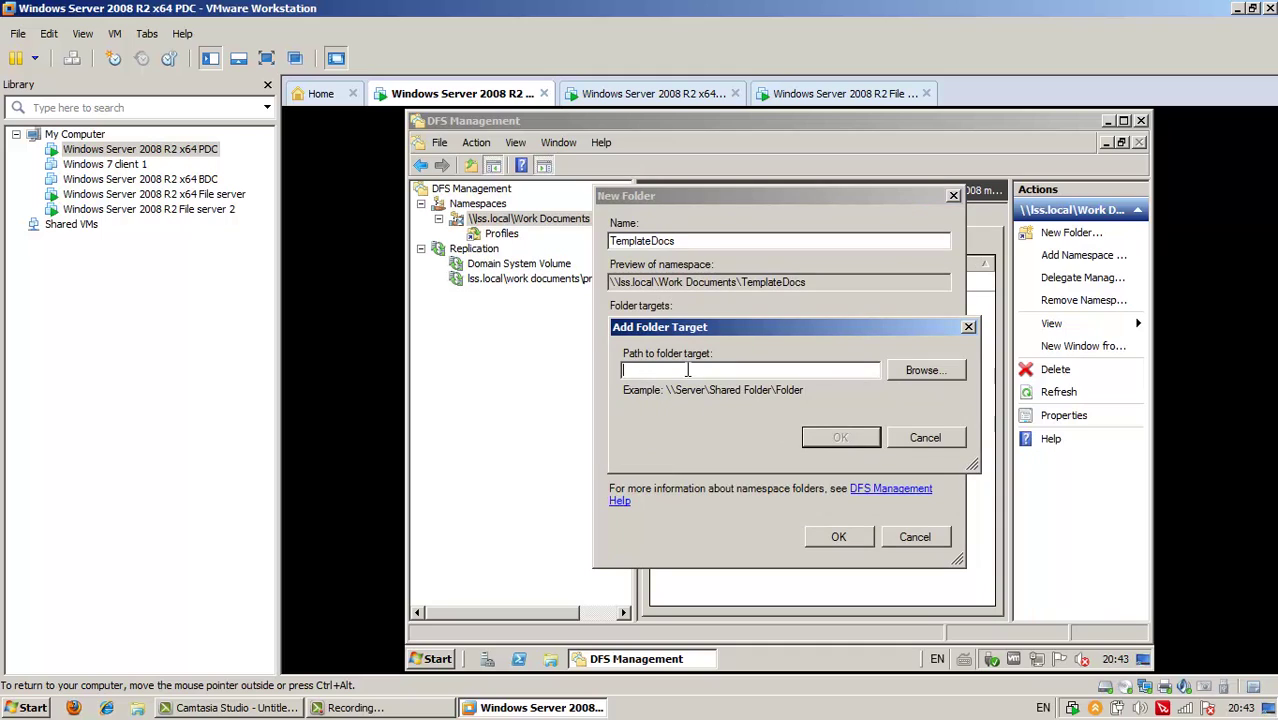
text(S)
key(BackSpace)
text(BGSFFS2)
click(913, 370)
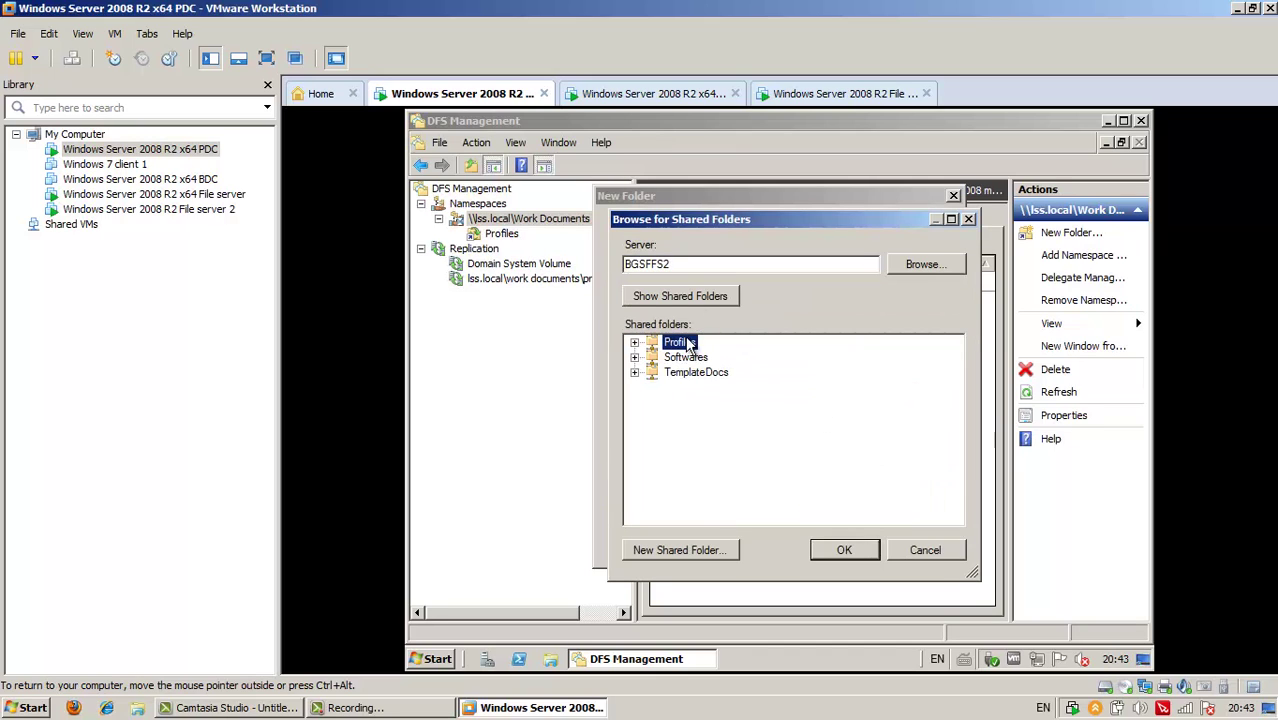
click(836, 550)
click(830, 440)
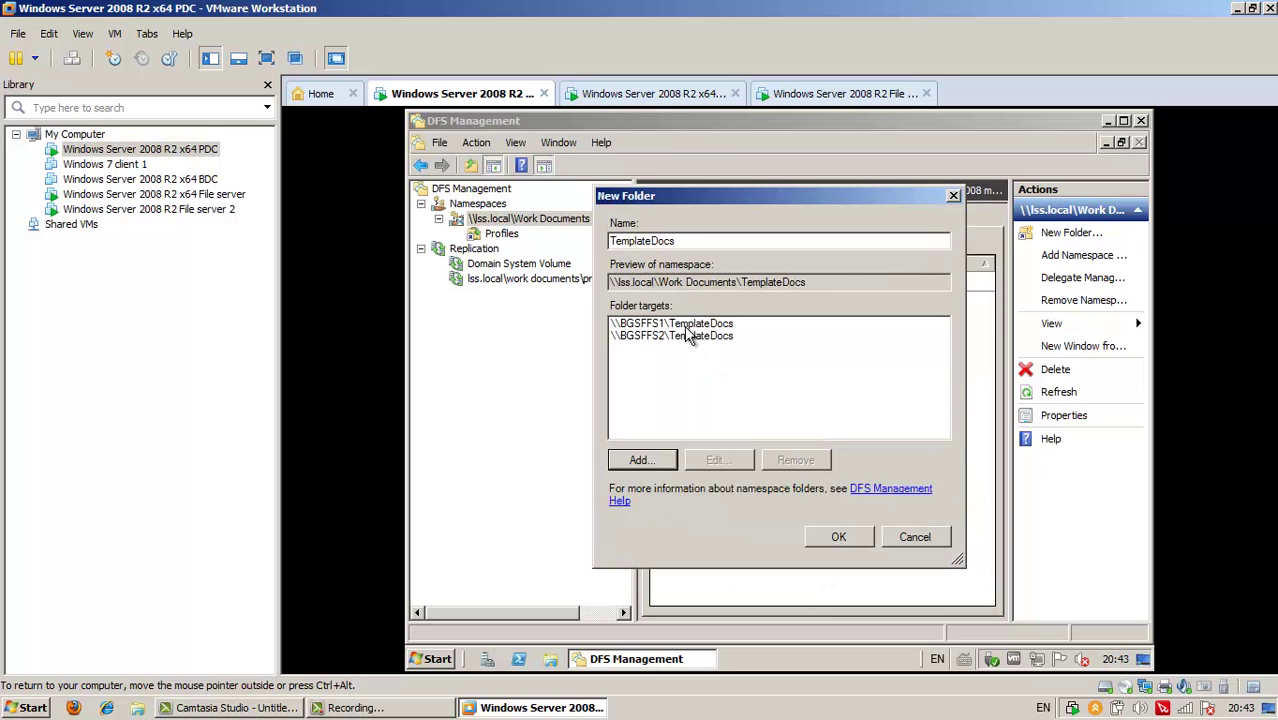
- Create the TemplateDocs folder, agree to replicate it, and accept the suggested replication names and both eligible targets
click(845, 535)
click(840, 448)
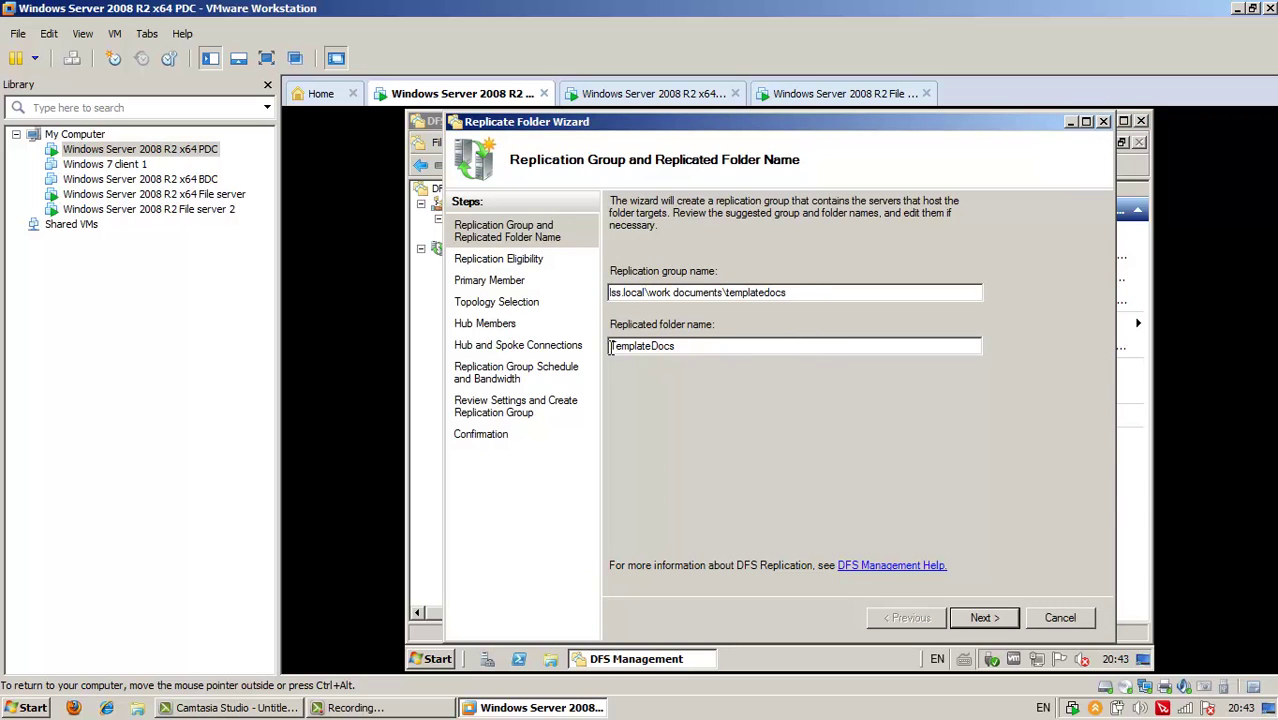
click(983, 617)
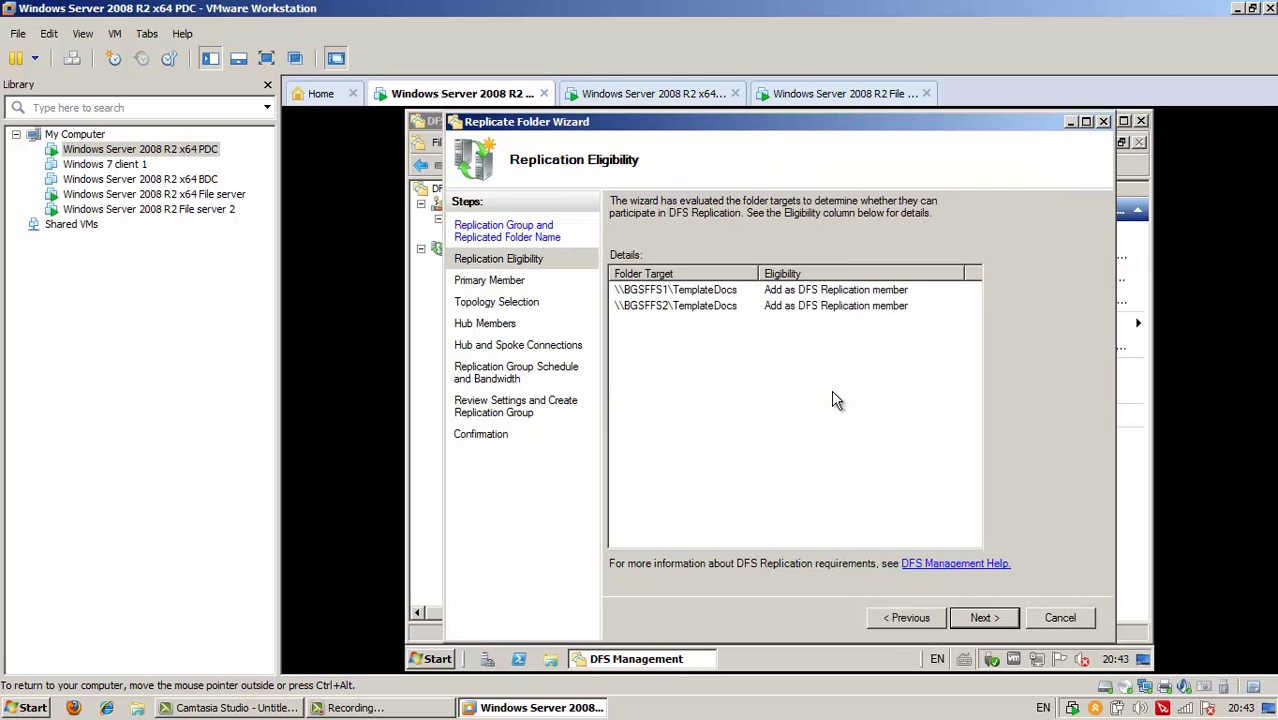
click(983, 617)
- Choose BGSFFS1 as the primary member for TemplateDocs and continue to the topology selection
click(707, 285)
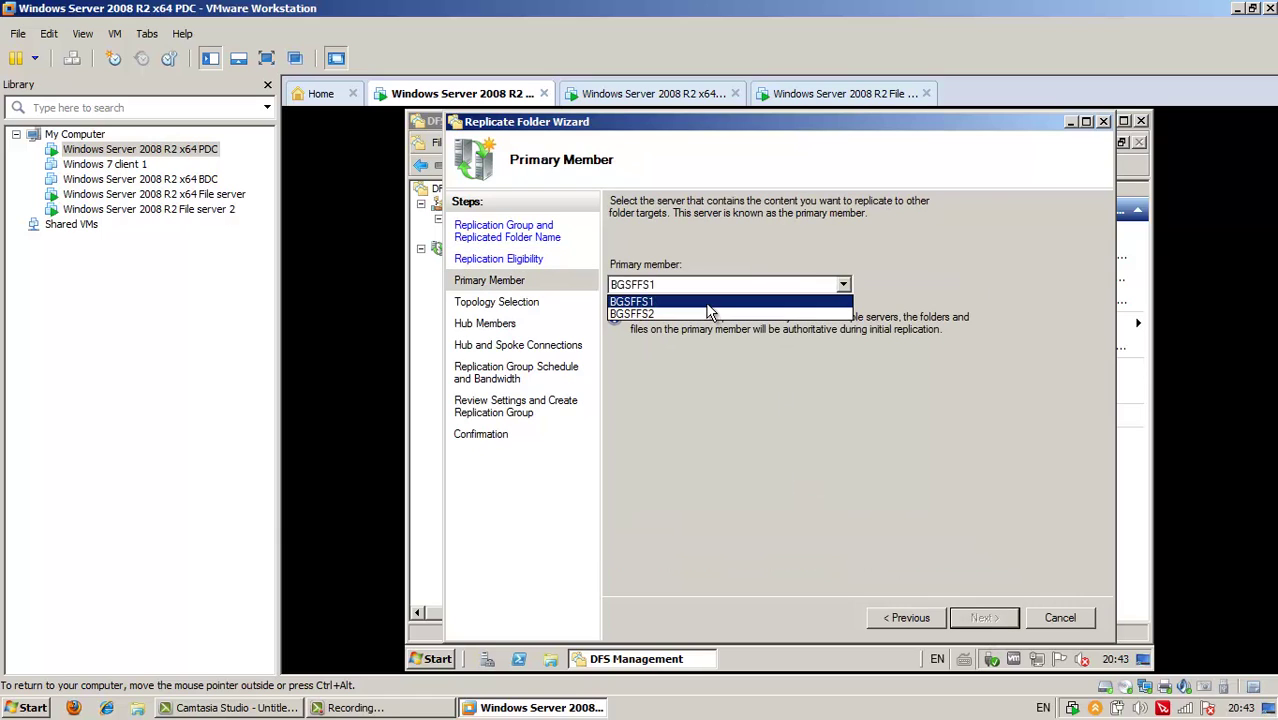
click(707, 303)
click(983, 617)
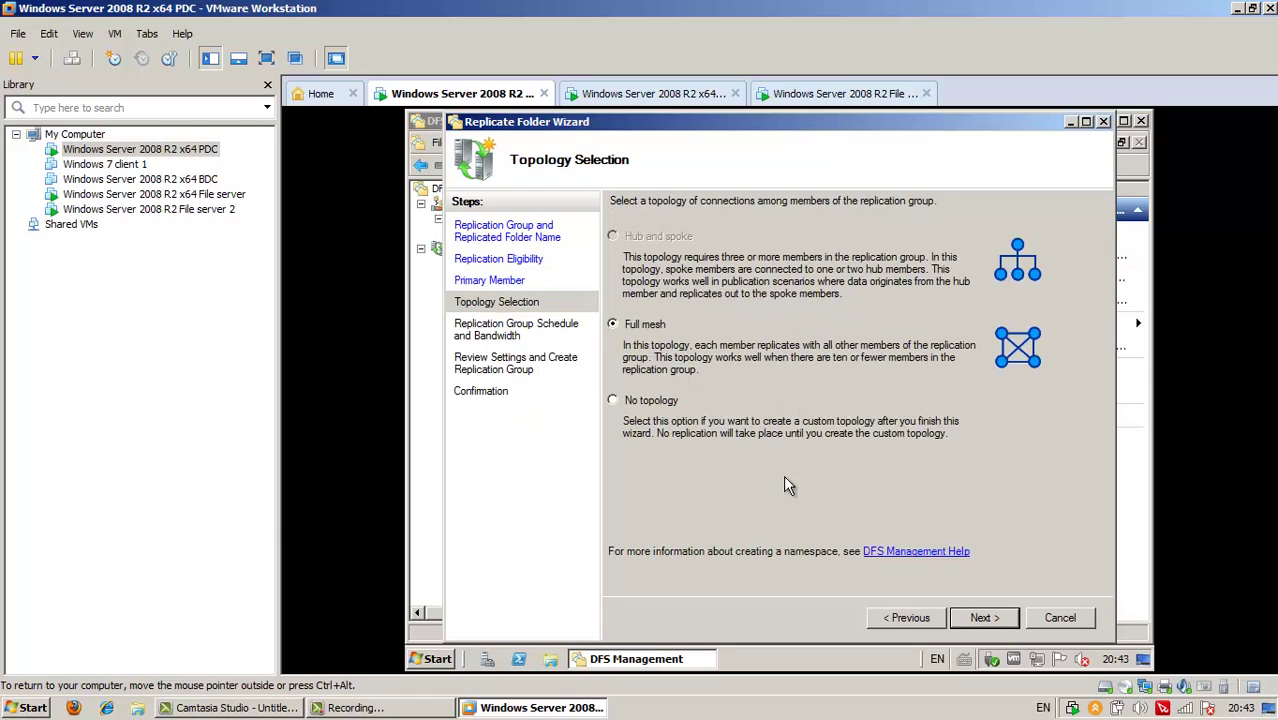
- Create the TemplateDocs replication group with full mesh topology and continuous Full-bandwidth replication, and close the wizard
click(972, 620)
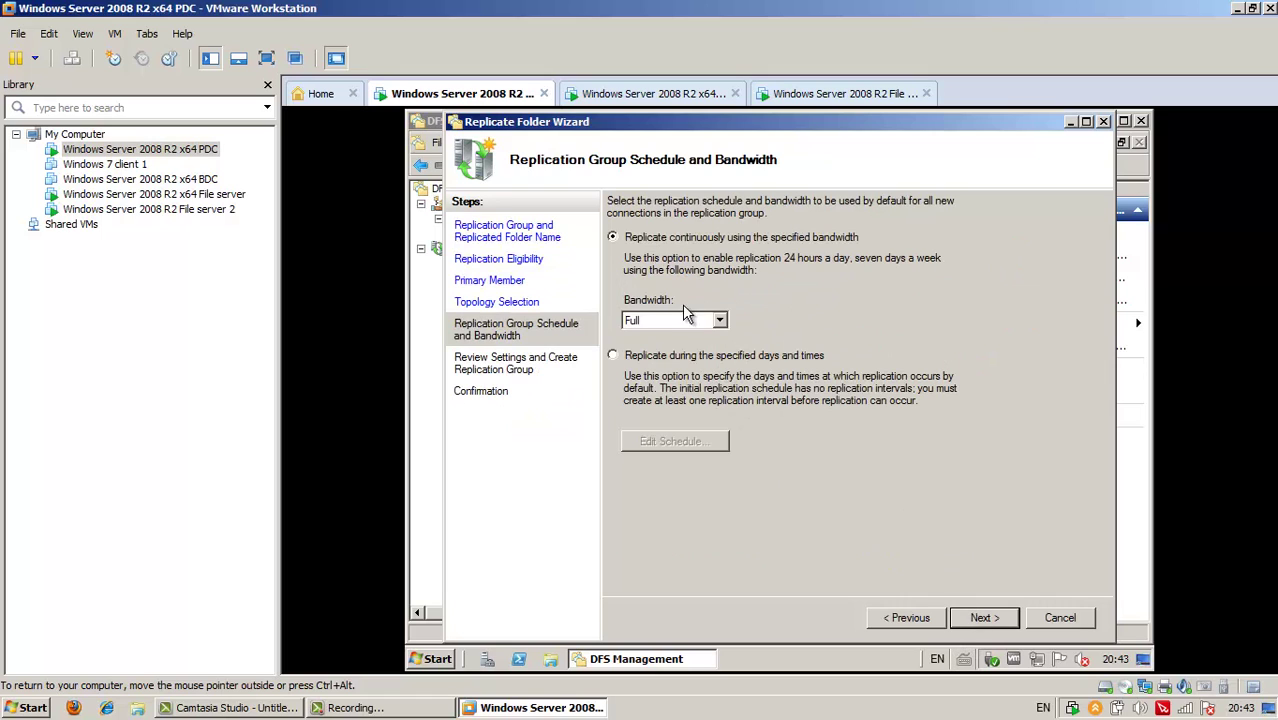
click(980, 617)
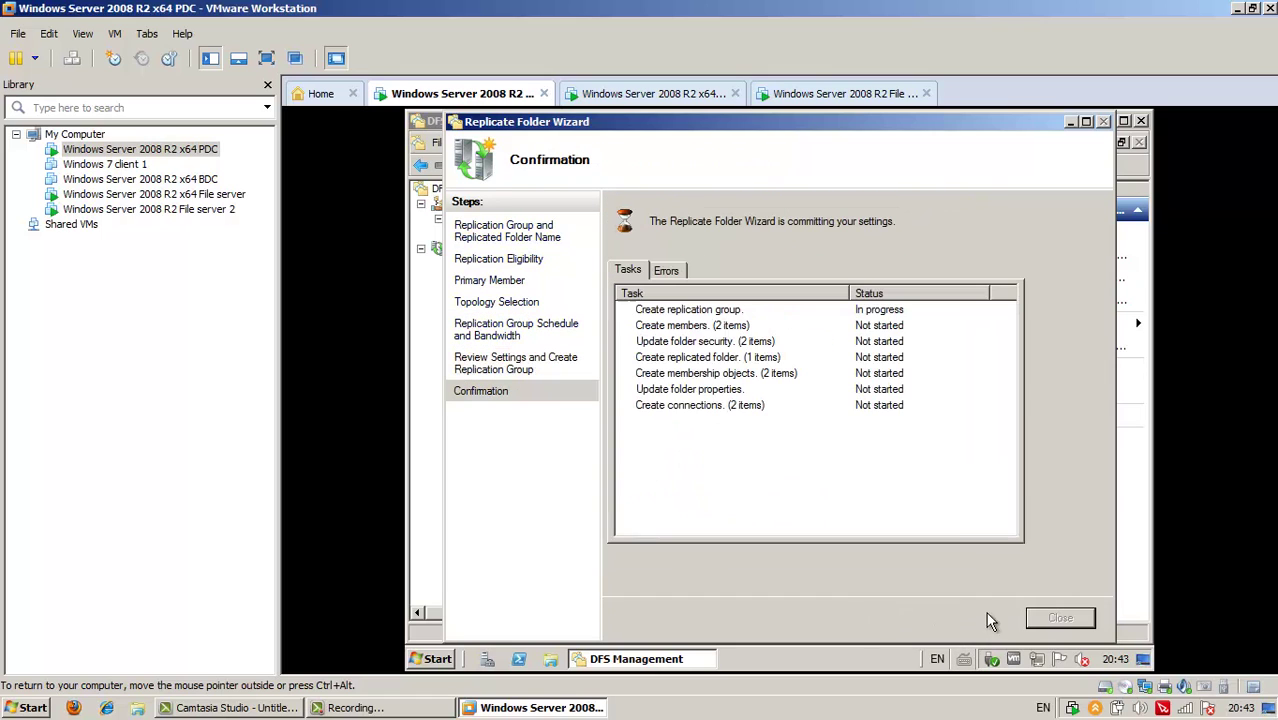
click(984, 617)
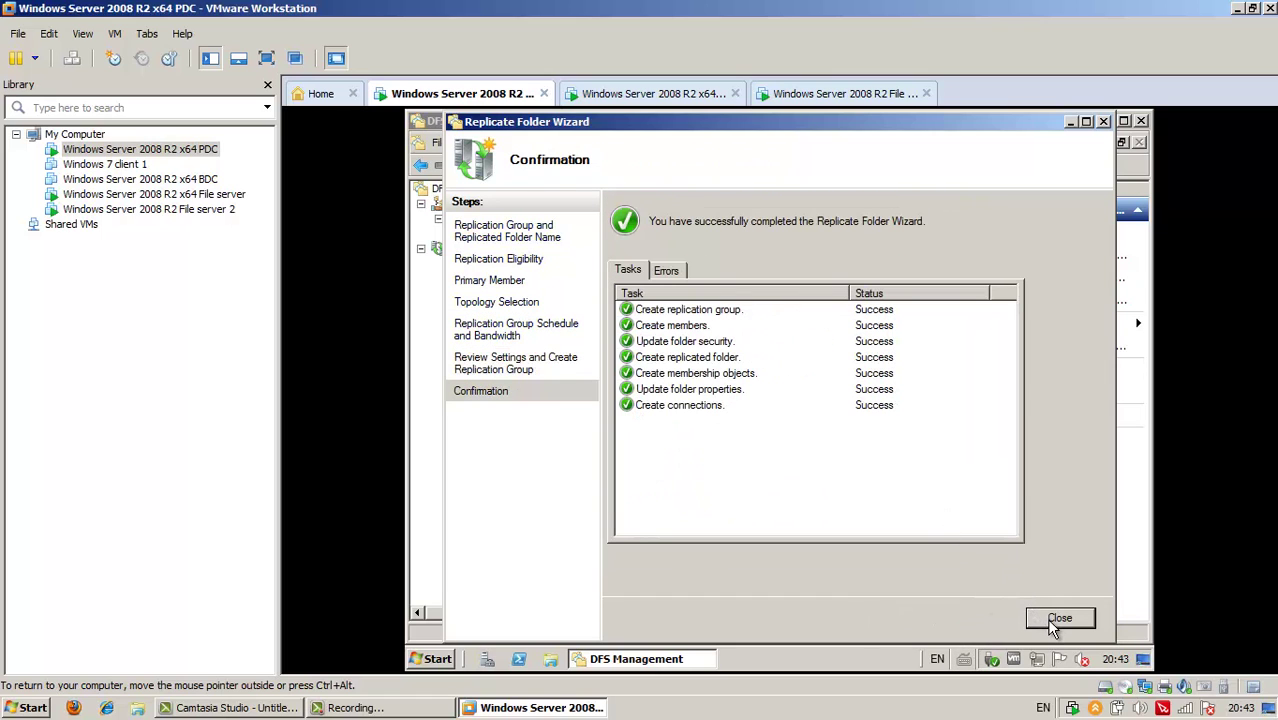
click(1052, 619)
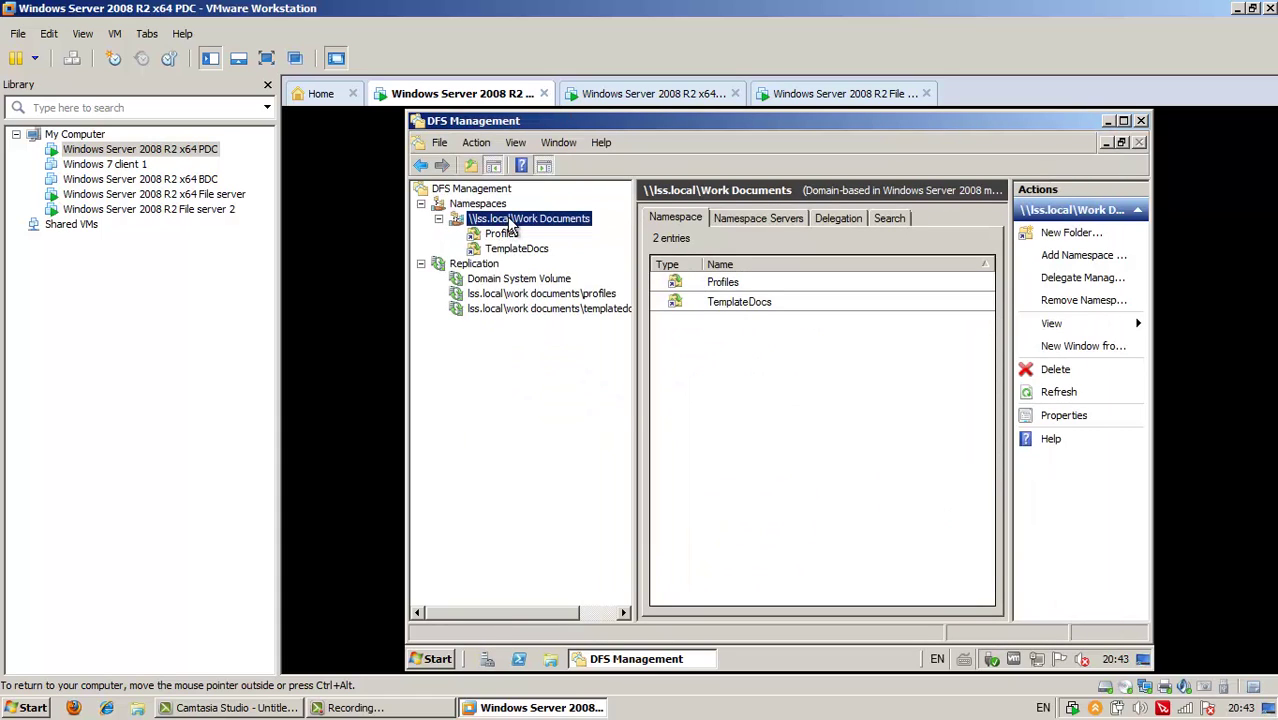
- Start another new folder under the Work Documents namespace and name it Softwares
right_click(508, 218)
click(555, 227)
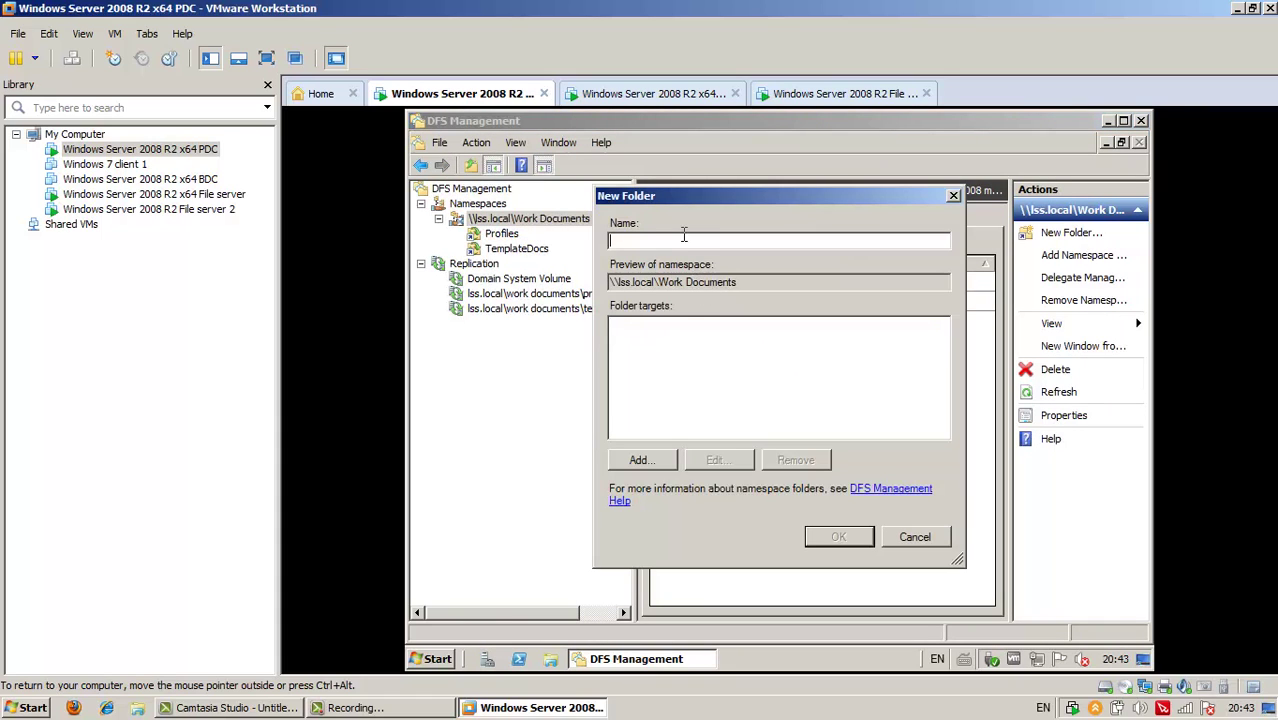
text(Softwares)
- Add the Softwares share on server BGSFFS1 as a target of the new folder
click(638, 460)
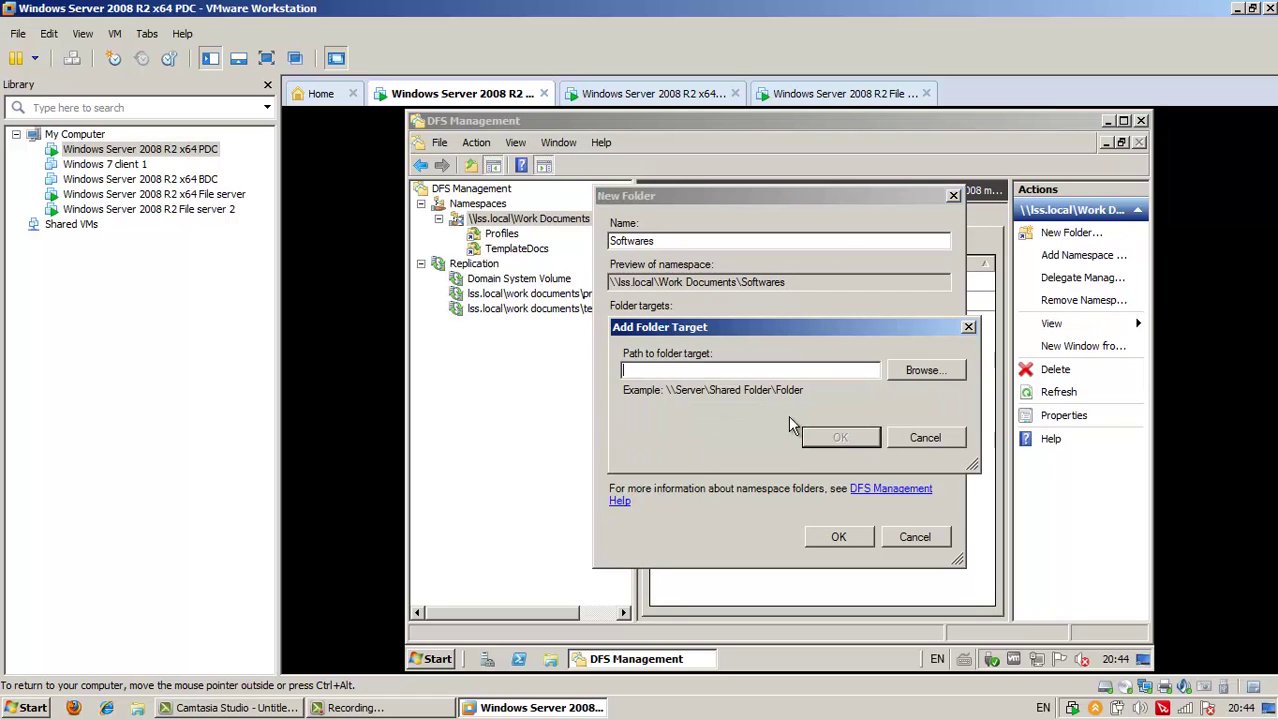
click(925, 370)
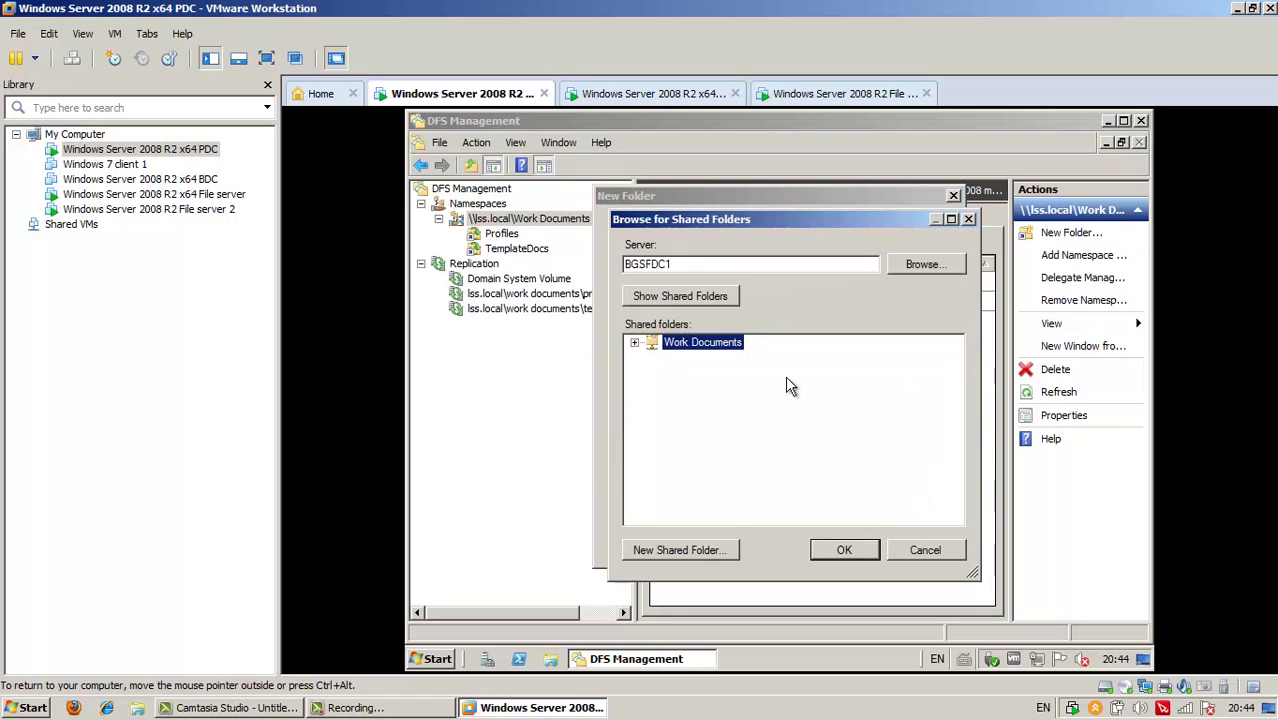
click(679, 262)
key(BackSpace)
key(BackSpace)
key(BackSpace)
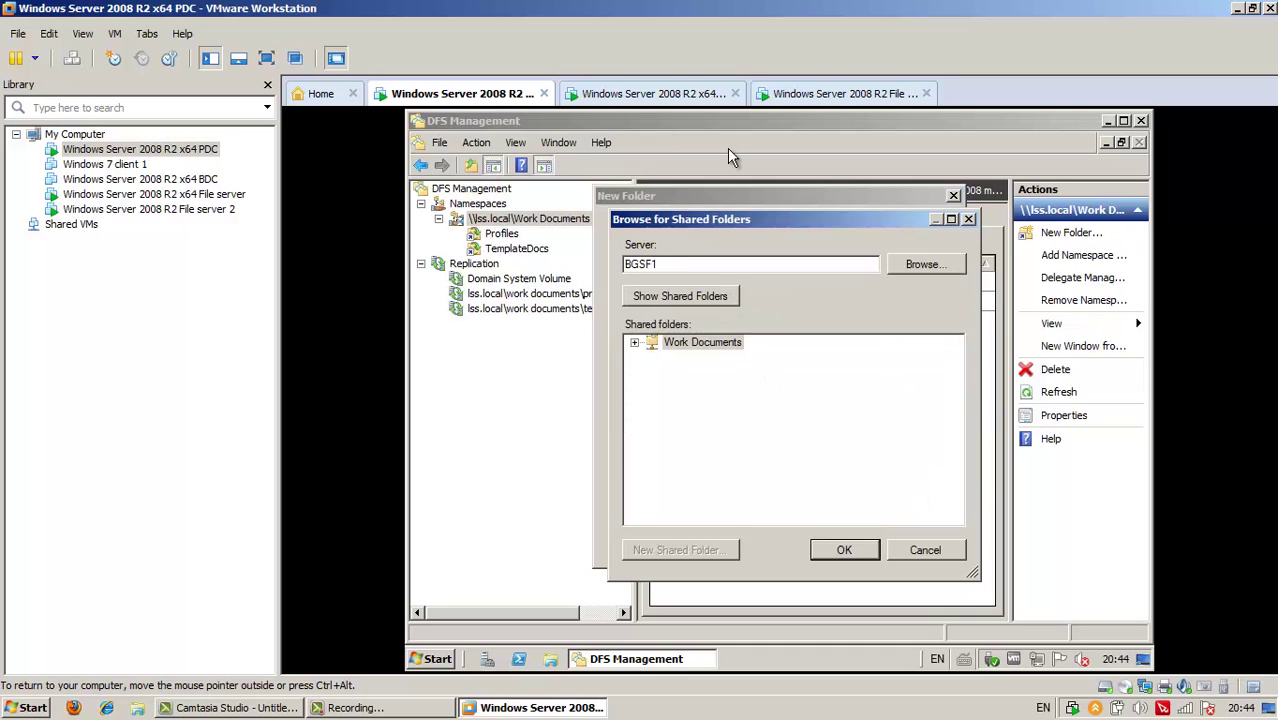
text(FS)
click(715, 294)
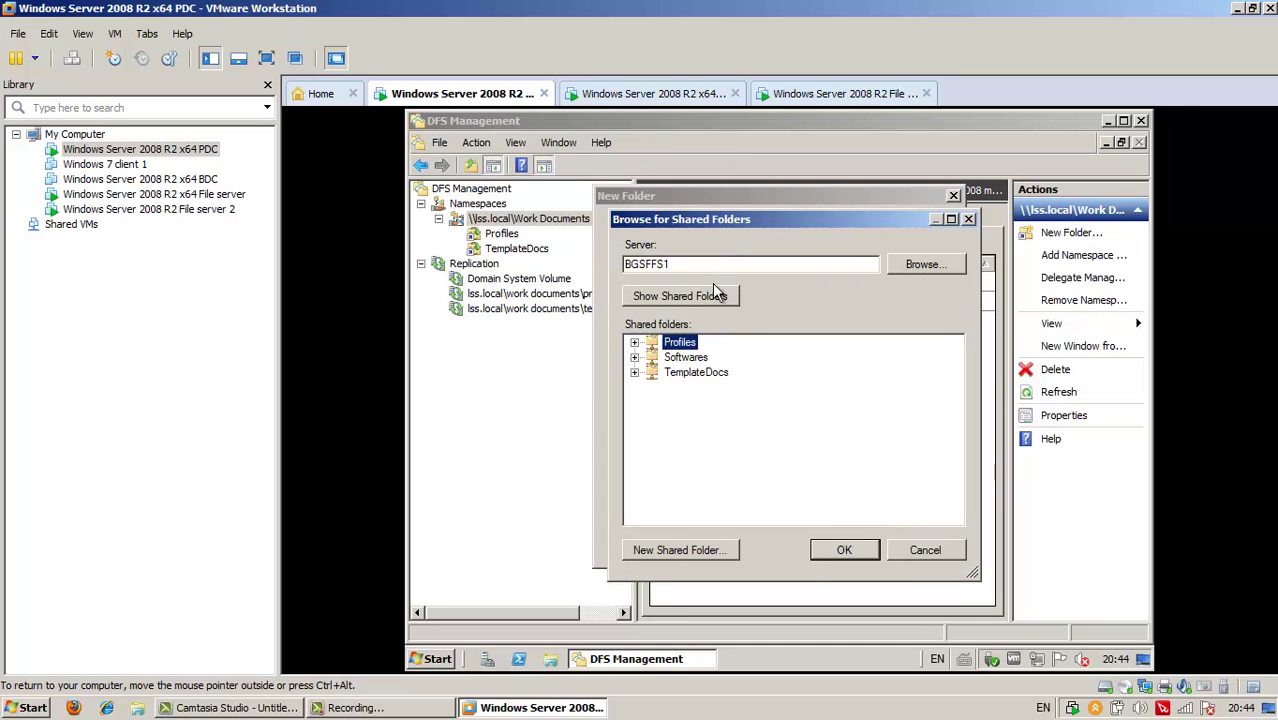
click(700, 358)
click(840, 548)
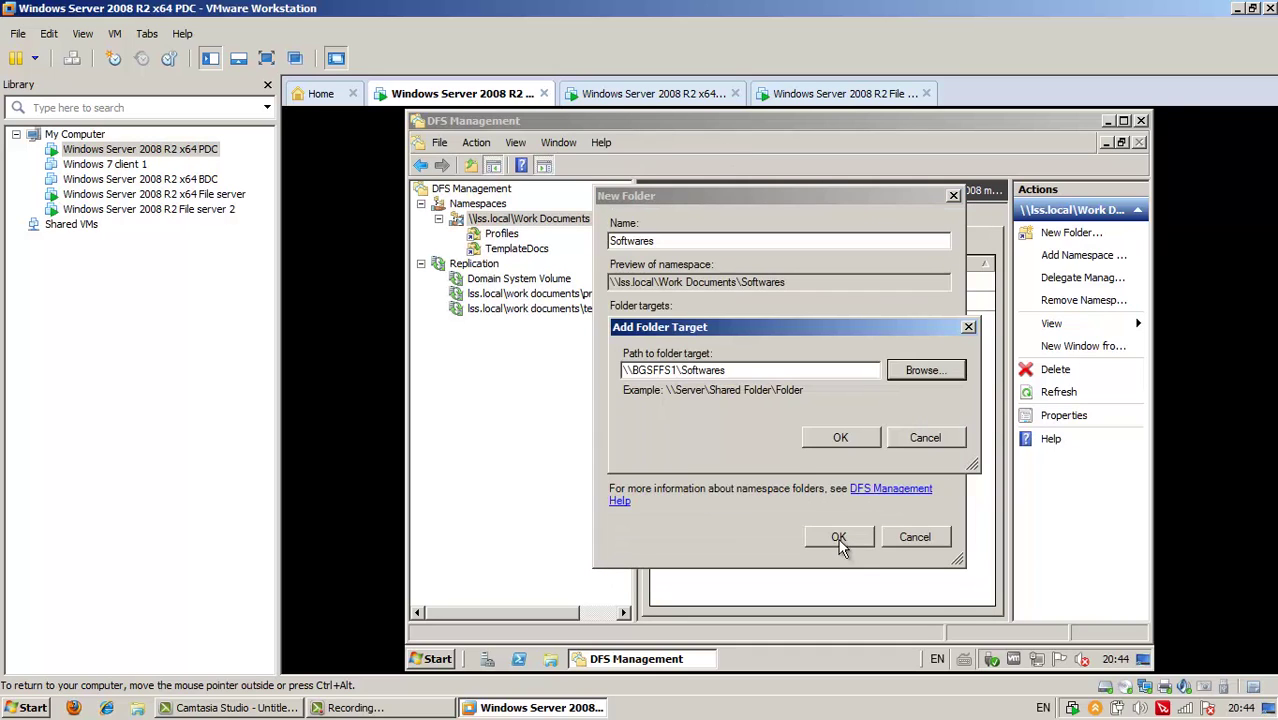
click(813, 440)
- Add the Softwares share on server BGSFFS2 as a second target of the new Softwares folder
click(660, 451)
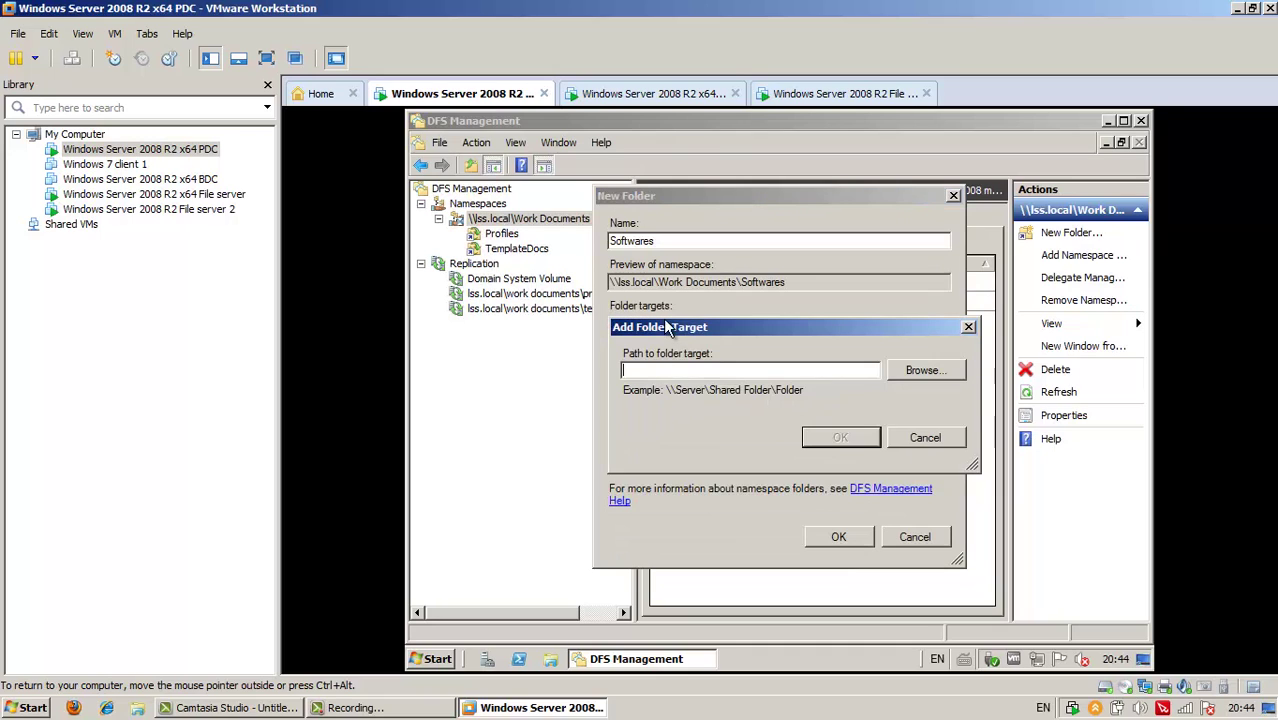
click(921, 371)
drag(672, 264, 651, 266)
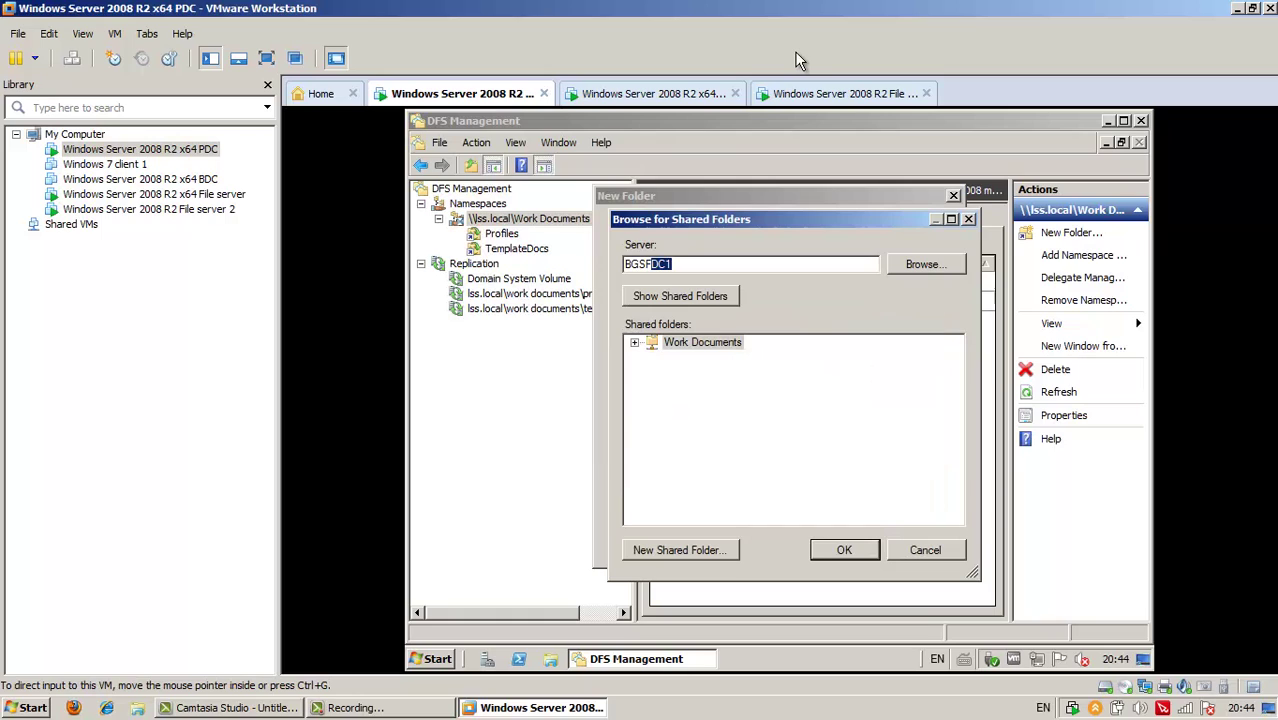
click(741, 270)
key(BackSpace)
key(BackSpace)
key(BackSpace)
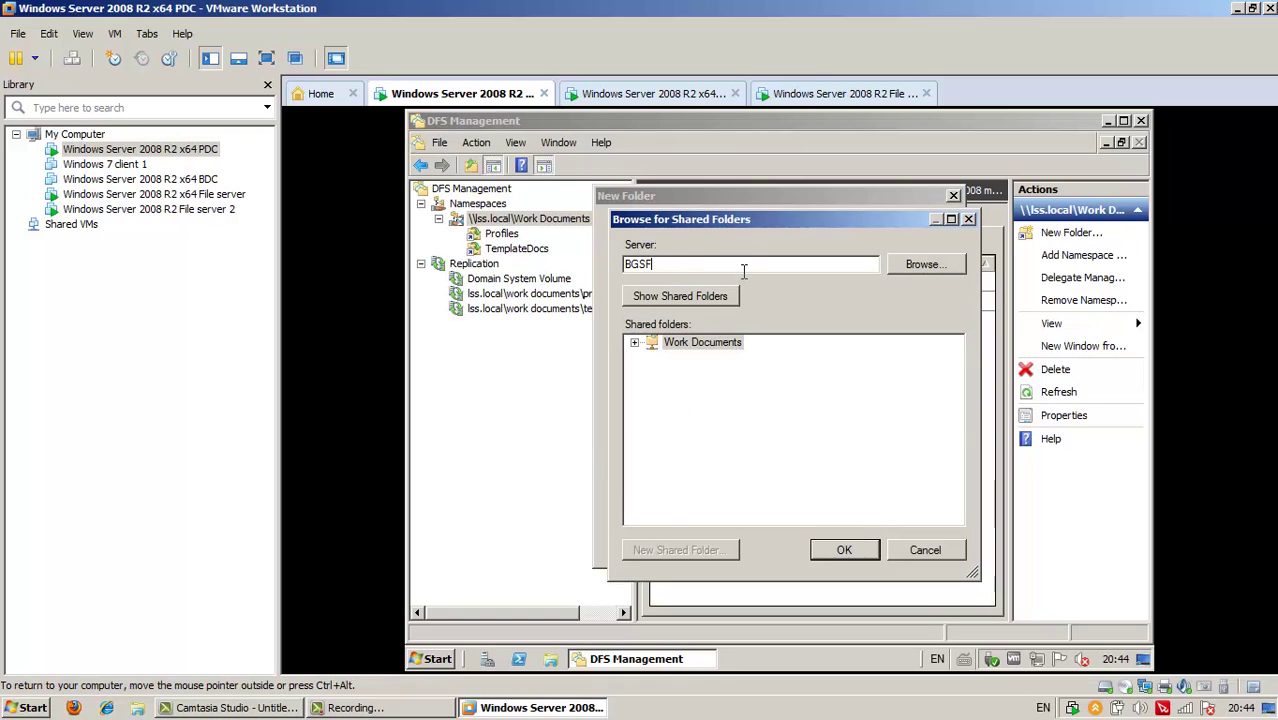
text(FS2)
click(662, 292)
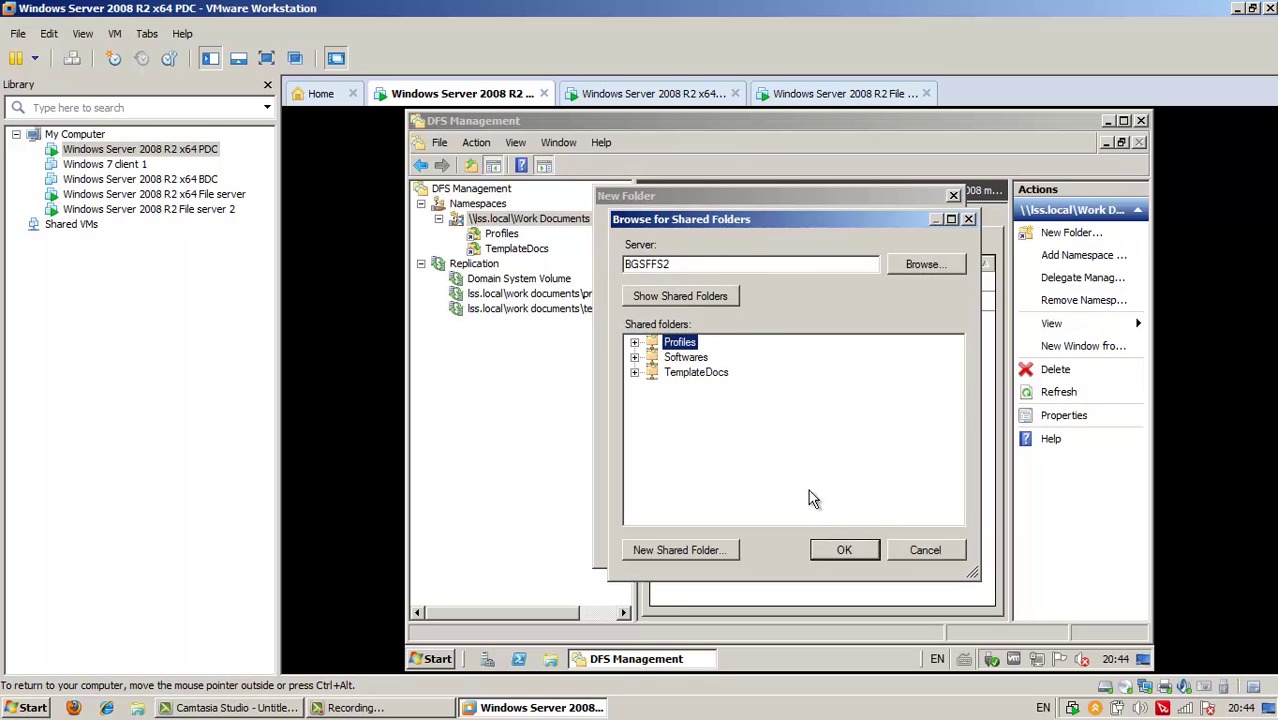
click(686, 360)
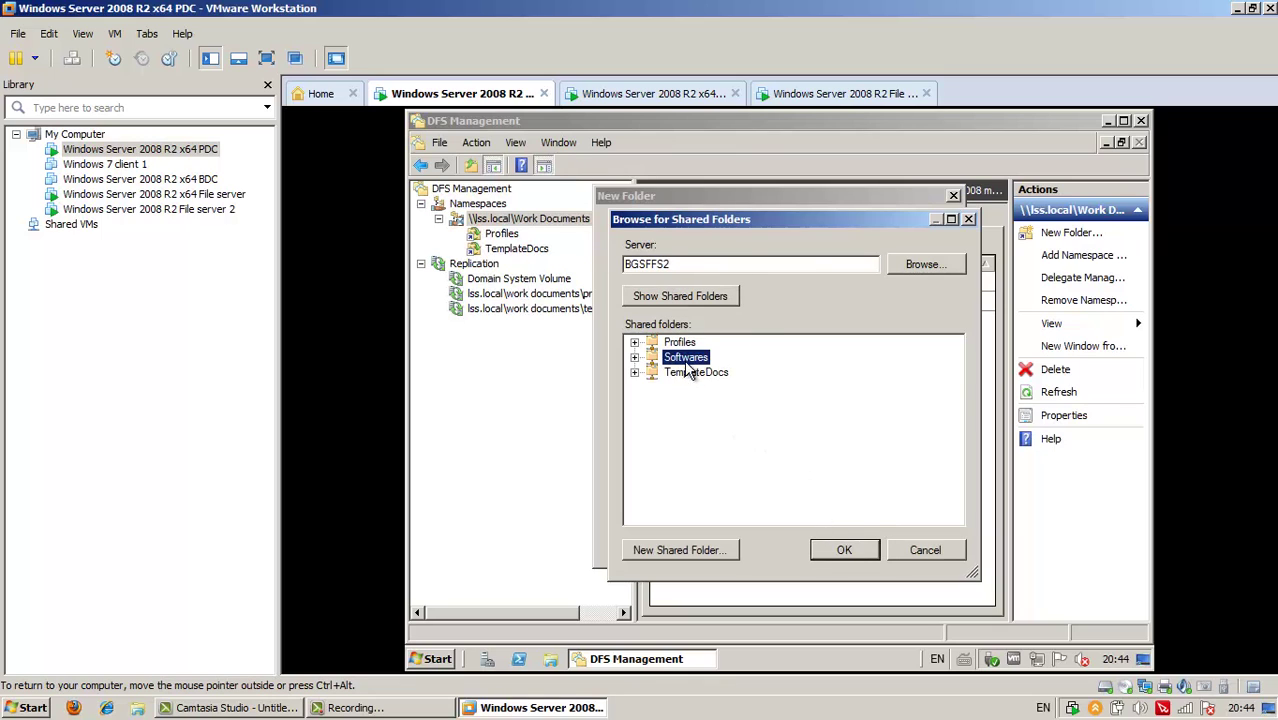
click(845, 550)
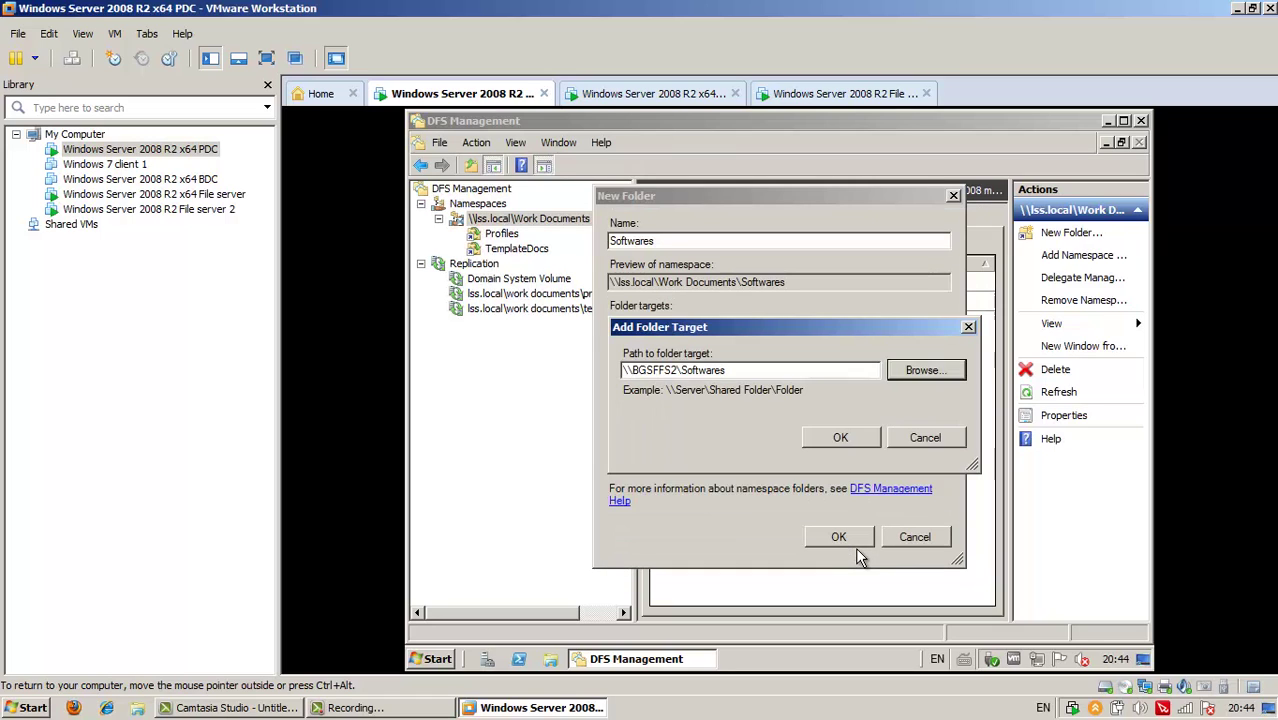
click(847, 437)
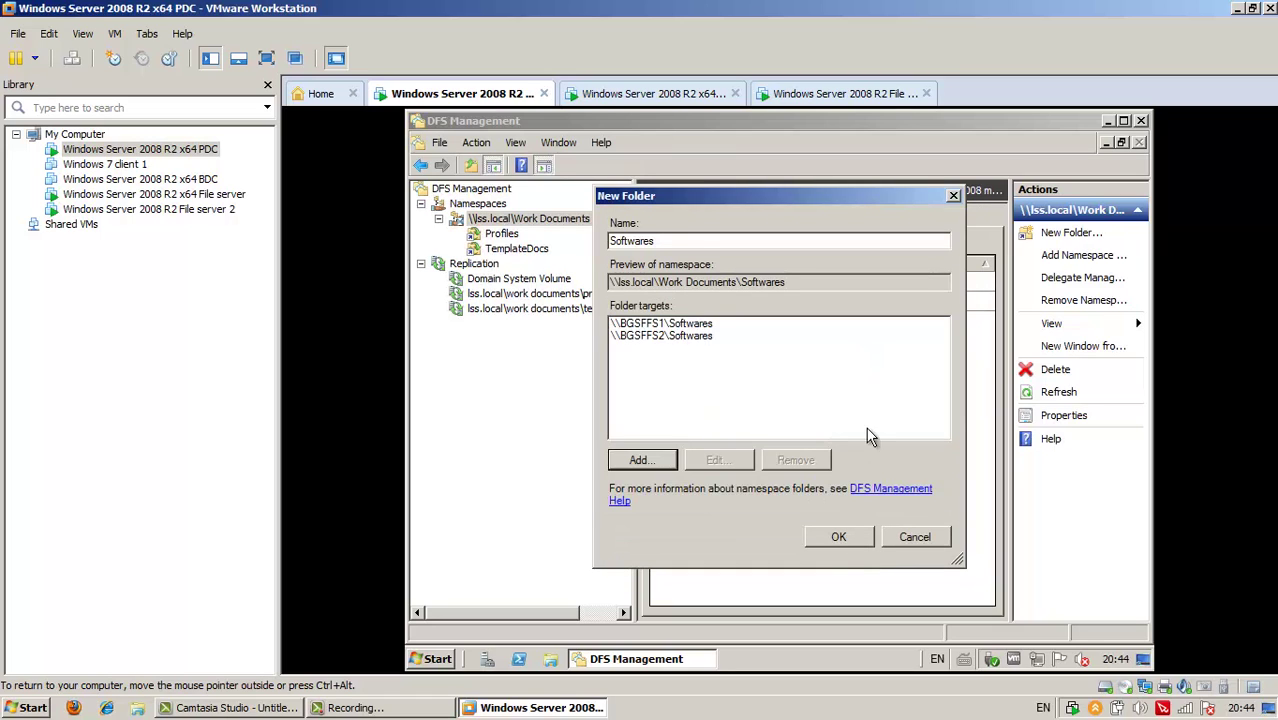
- Create the Softwares folder, start its replication setup with BGSFFS1 as primary member, and continue to the topology selection
click(838, 536)
click(836, 446)
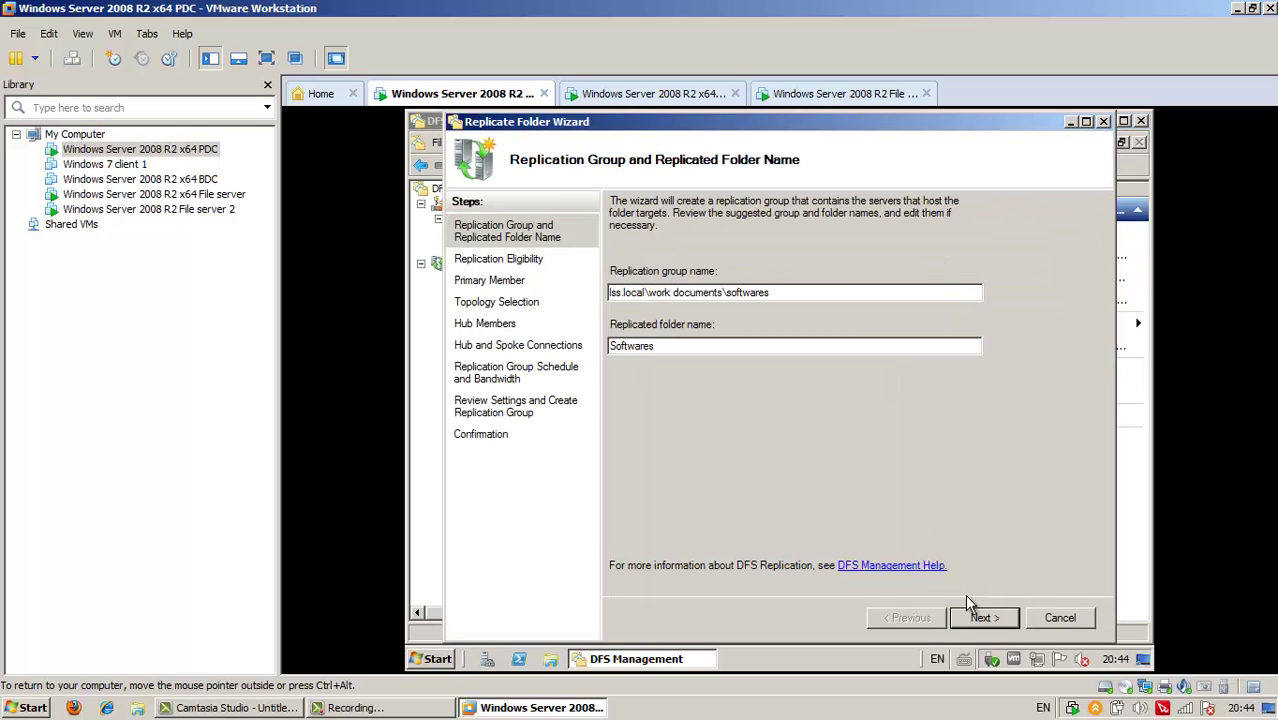
click(980, 617)
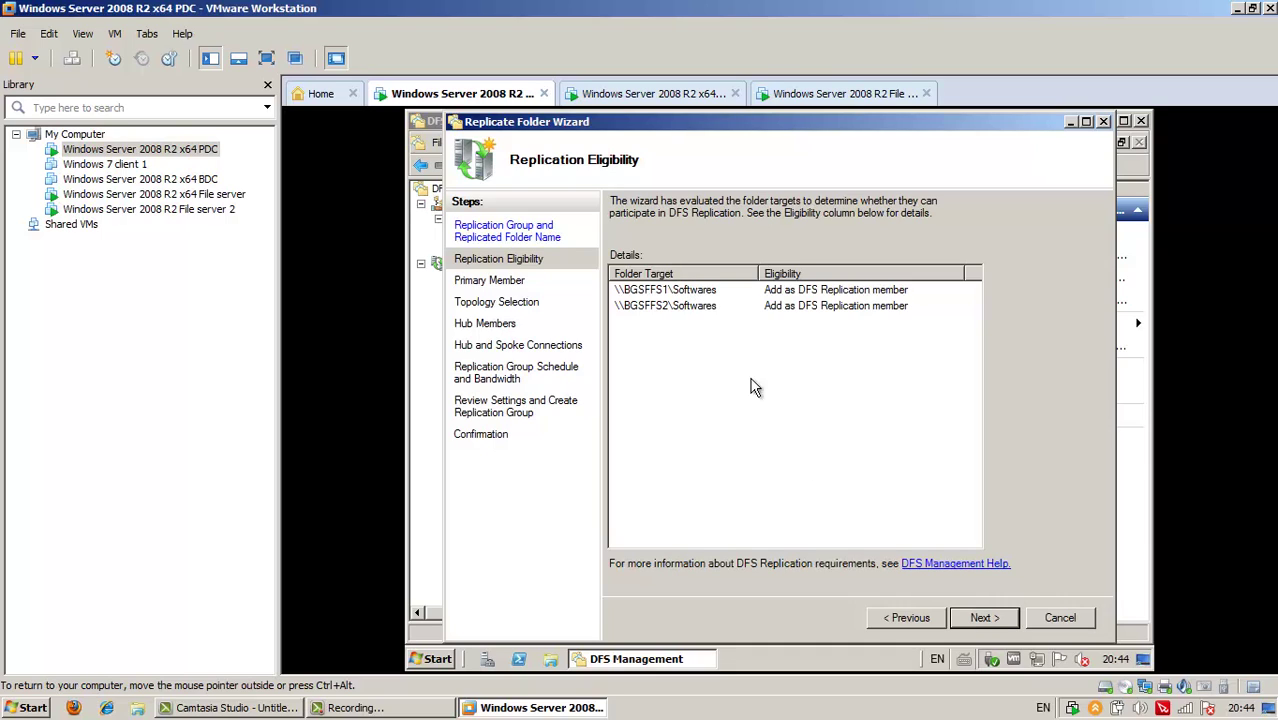
click(980, 619)
click(727, 285)
click(693, 300)
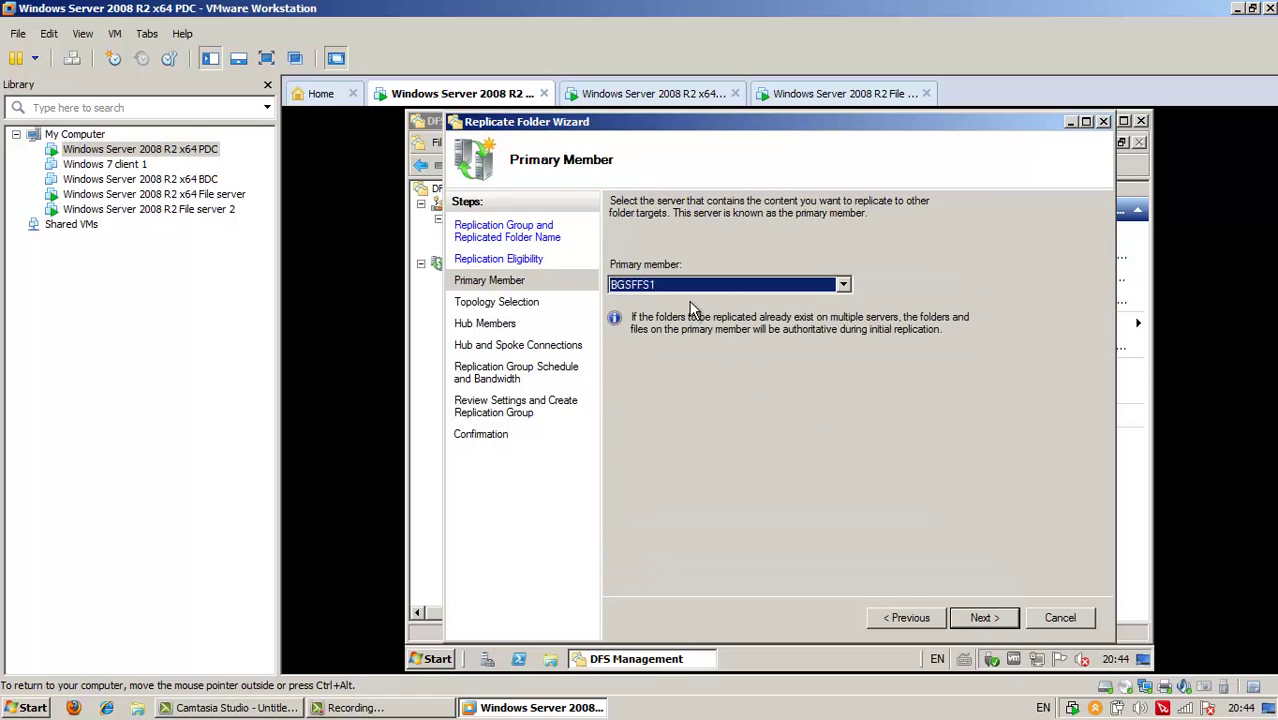
click(981, 617)
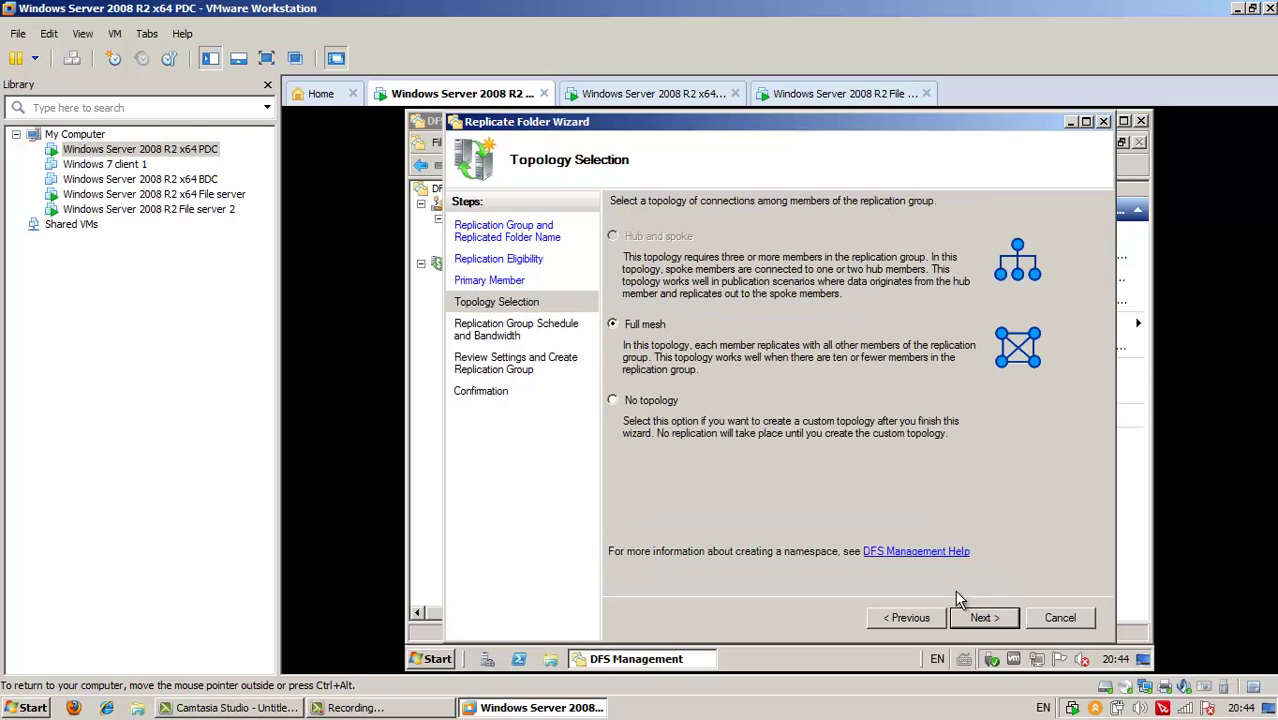
- Create the Softwares replication group with full mesh topology and continuous Full-bandwidth replication, and close the wizard
click(982, 617)
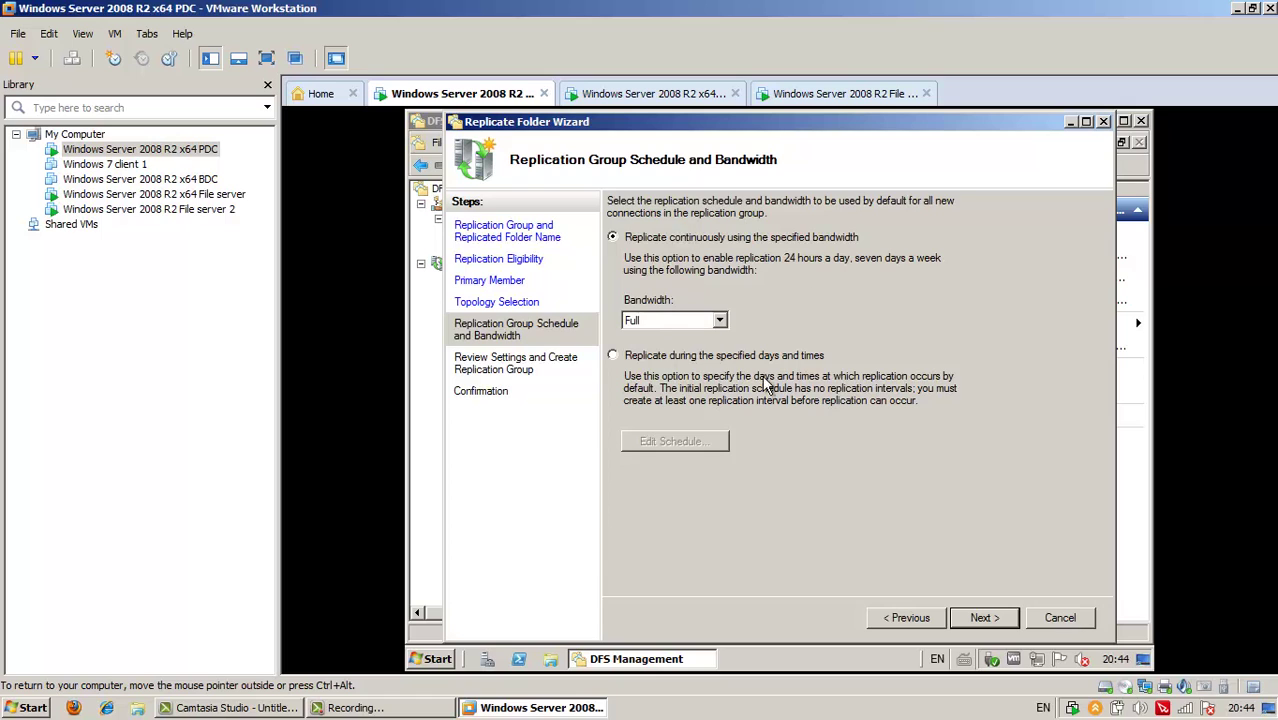
click(990, 625)
click(983, 618)
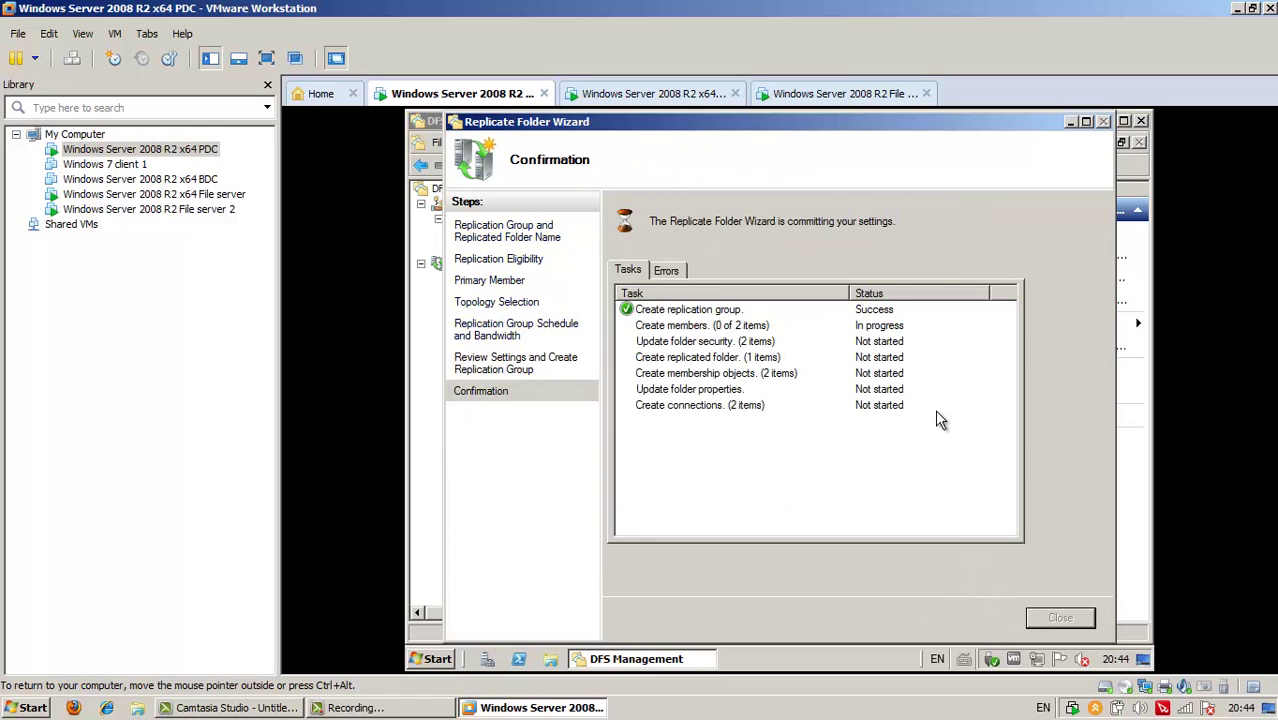
click(1060, 618)
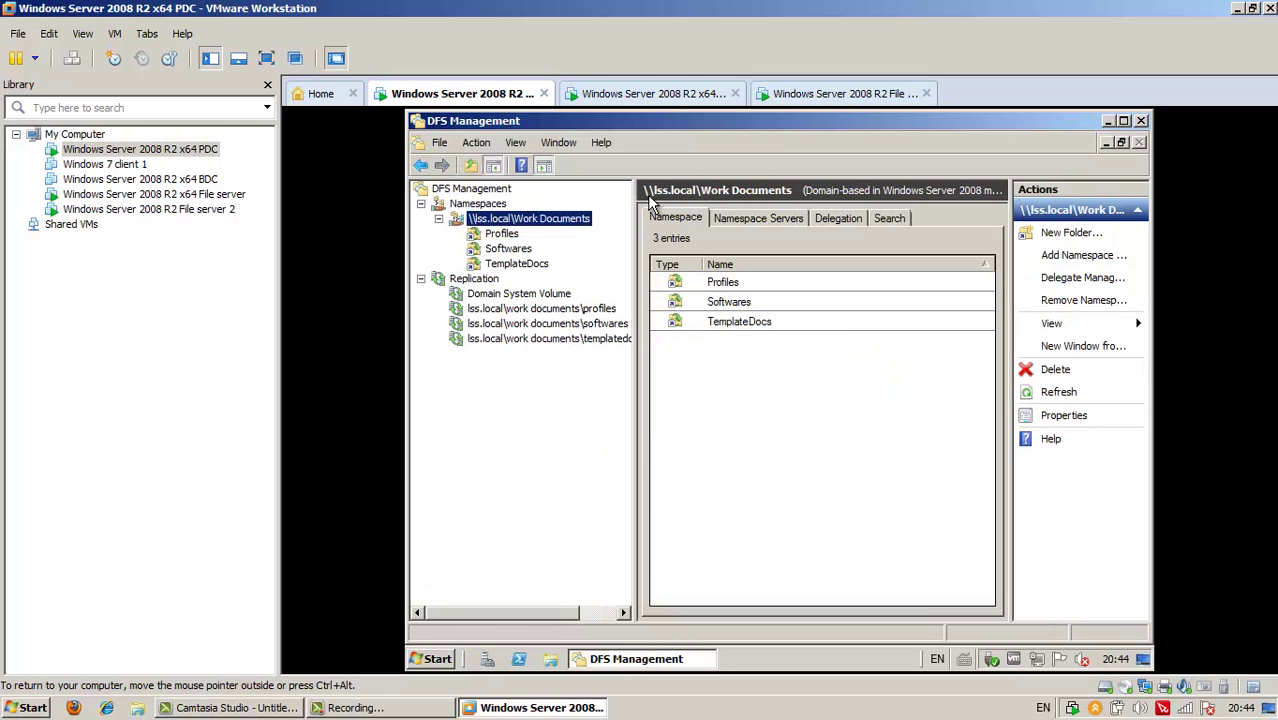
- Review the folder target paths of Profiles and the namespace servers of the Work Documents namespace
click(501, 237)
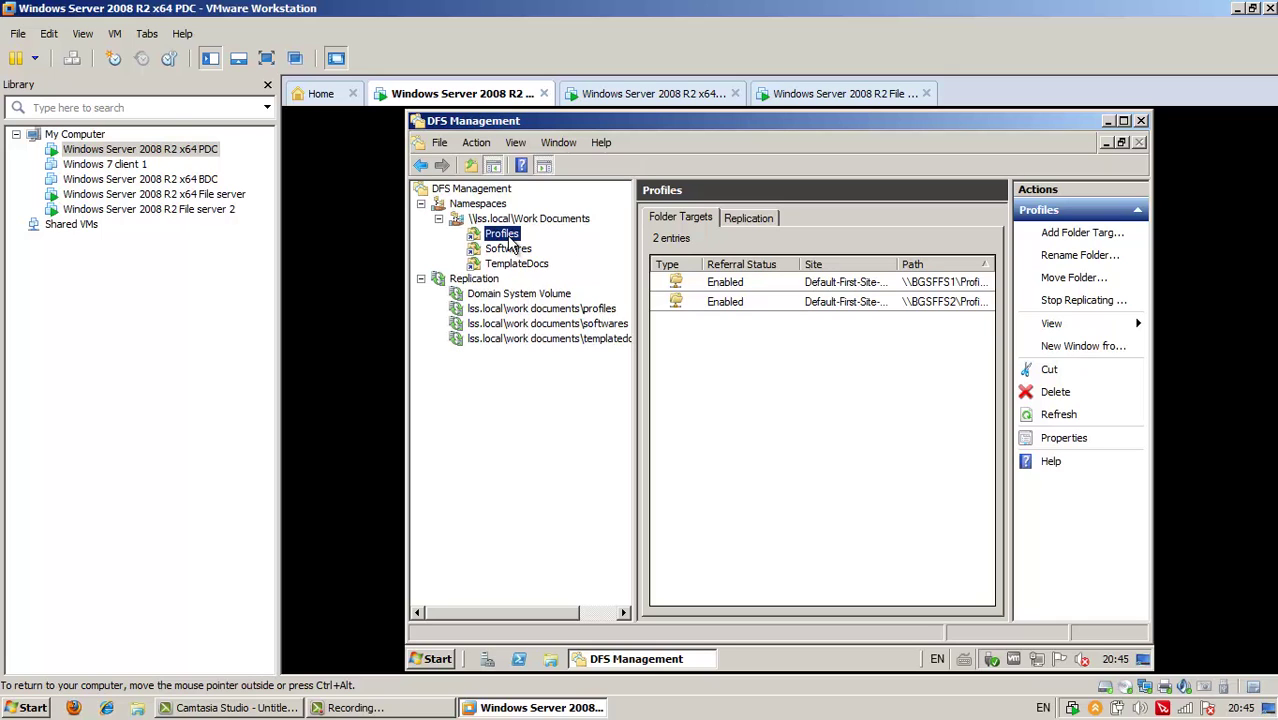
drag(898, 264, 935, 264)
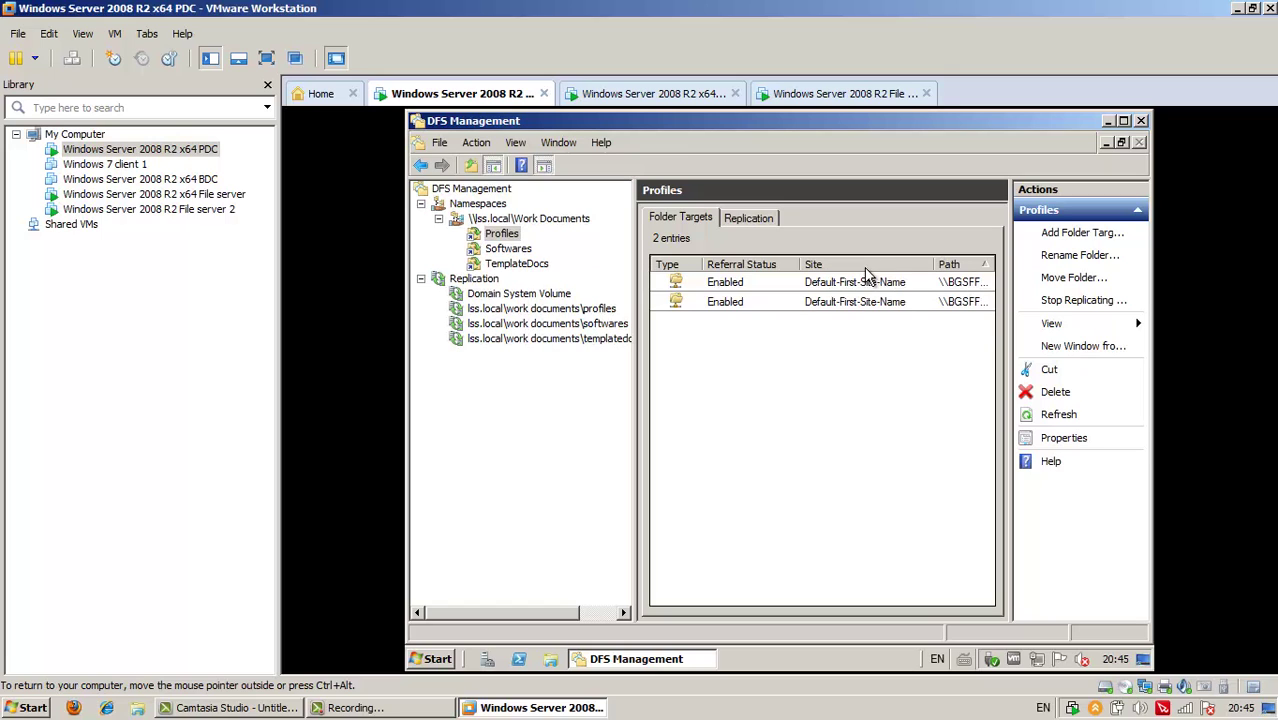
drag(933, 260, 872, 262)
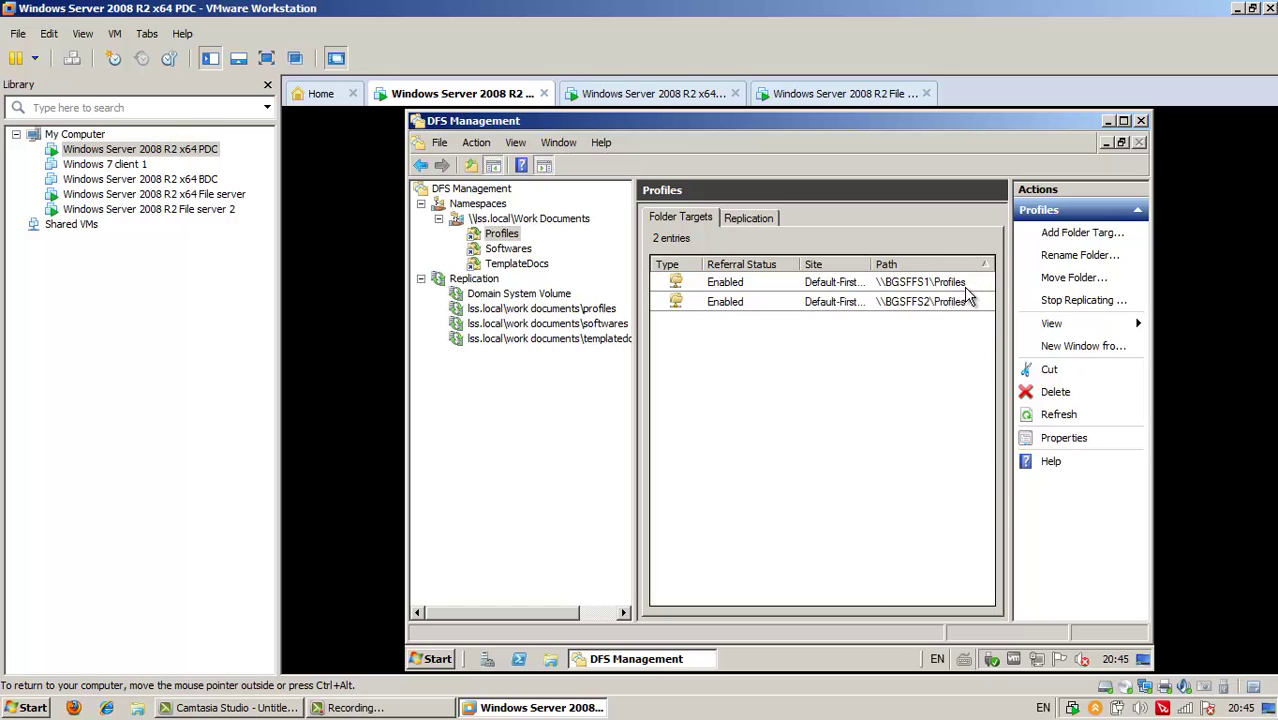
click(570, 221)
click(776, 218)
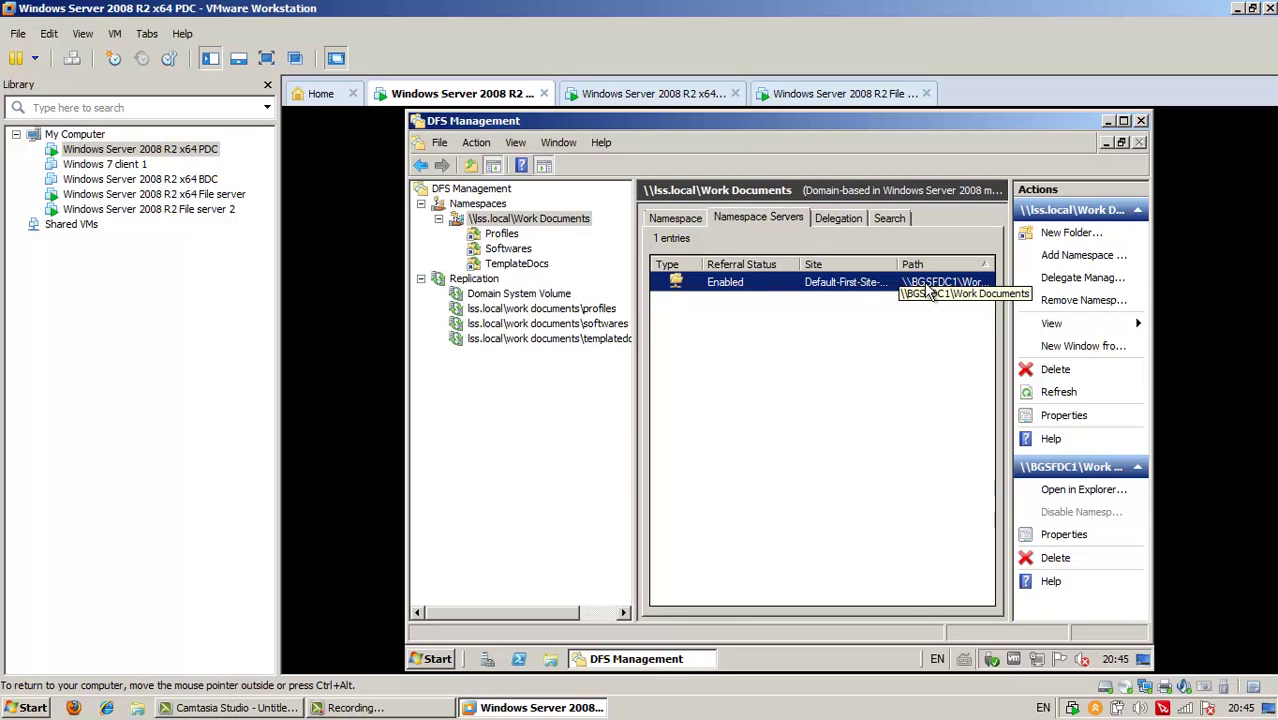
- Add BGSFFS1 as a namespace server for the Work Documents namespace
right_click(526, 222)
click(556, 249)
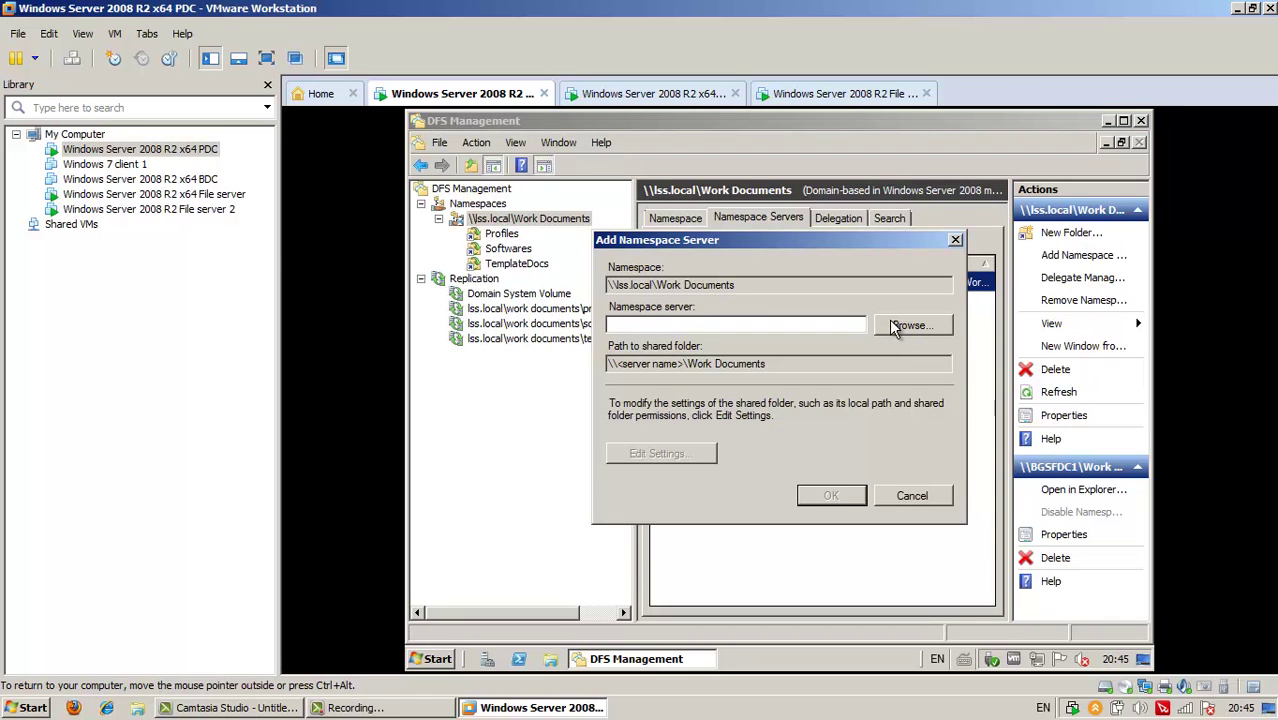
text(BG)
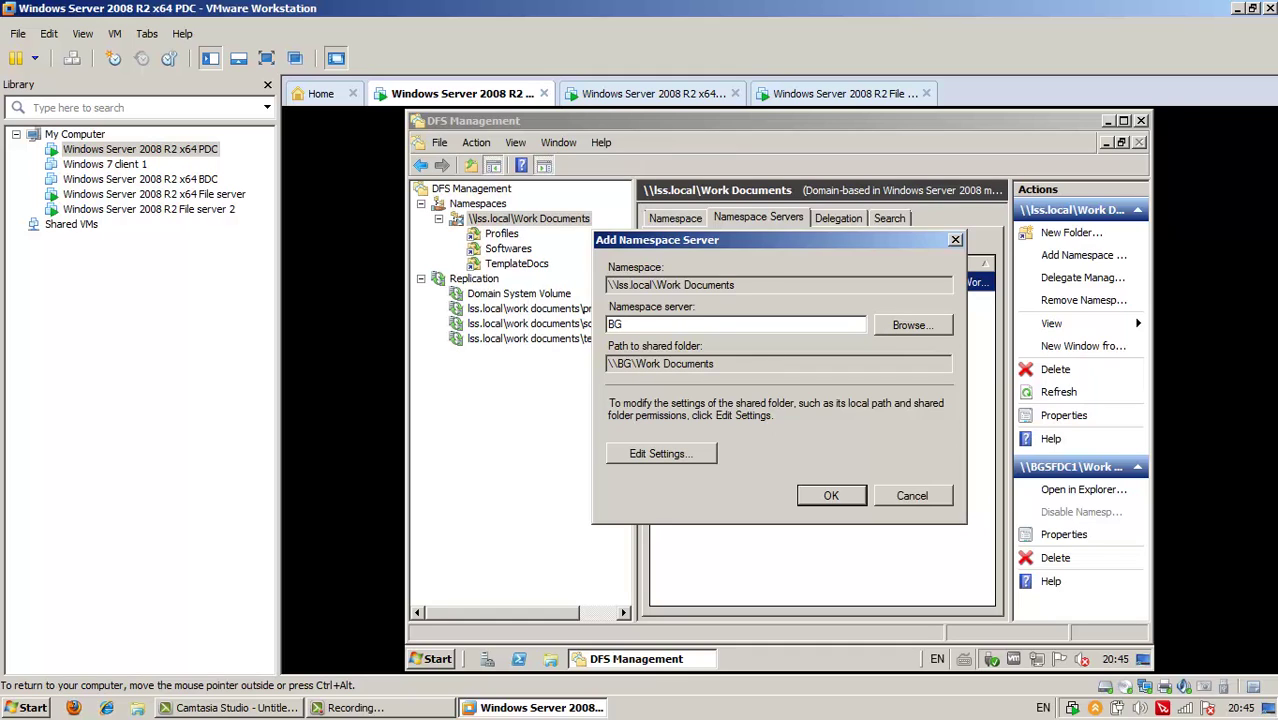
text(SFFS1)
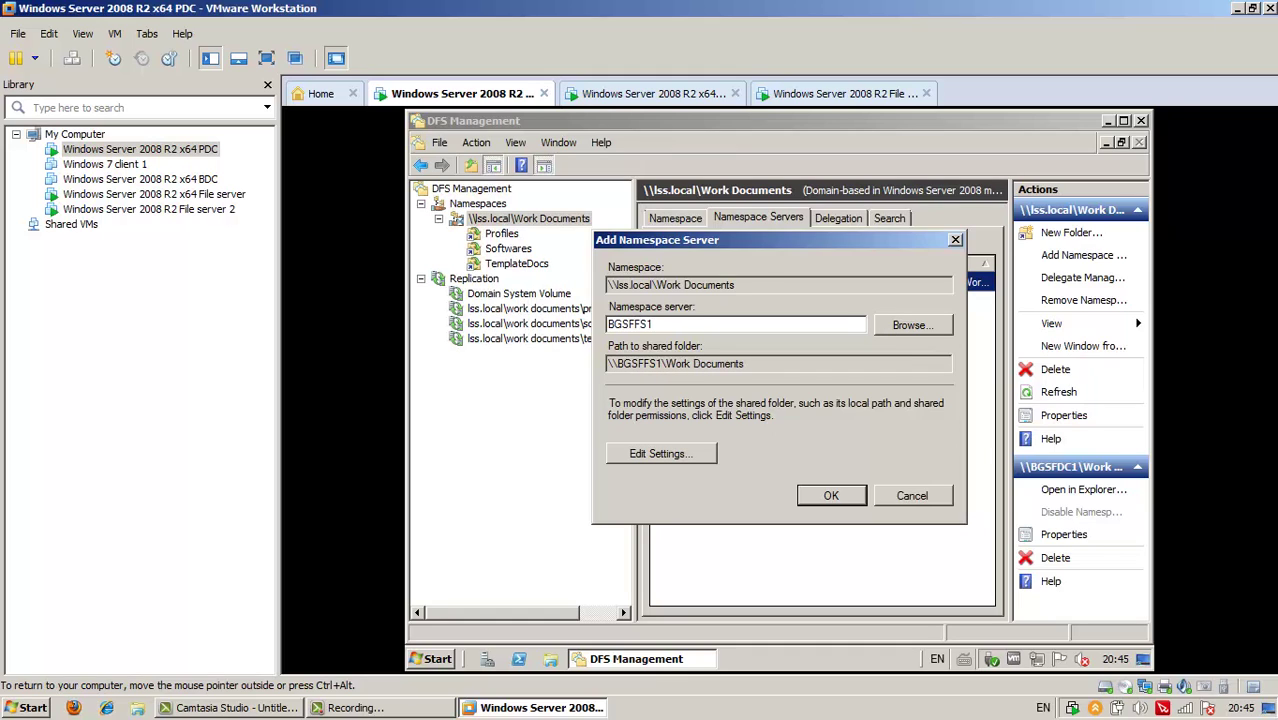
key(ctrl+a)
click(846, 495)
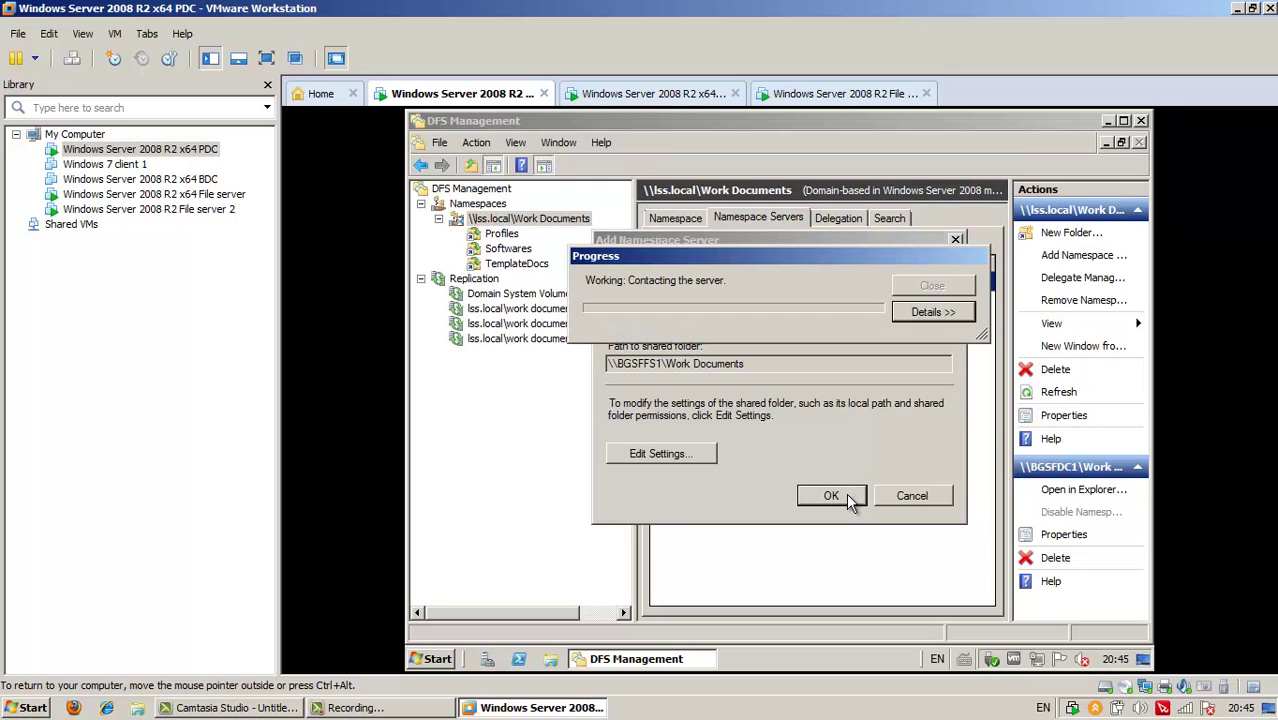
click(919, 312)
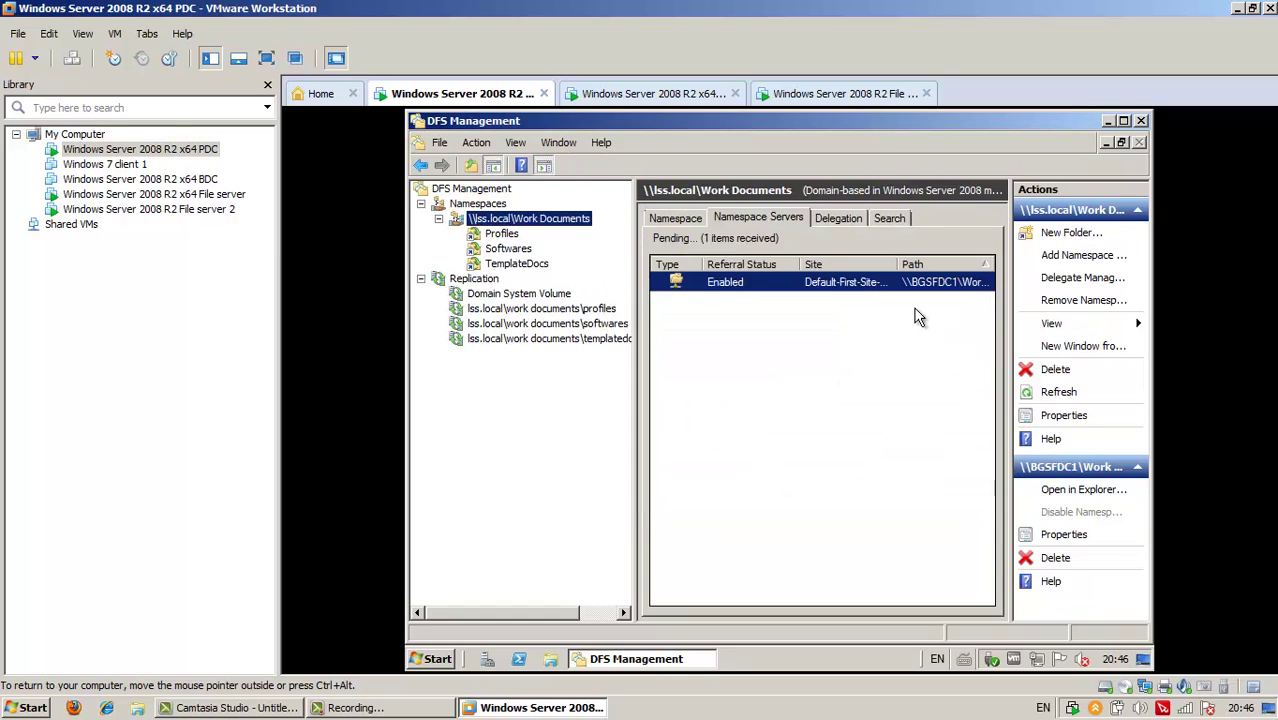
- Add BGSFFS2 as another namespace server for the Work Documents namespace
right_click(562, 220)
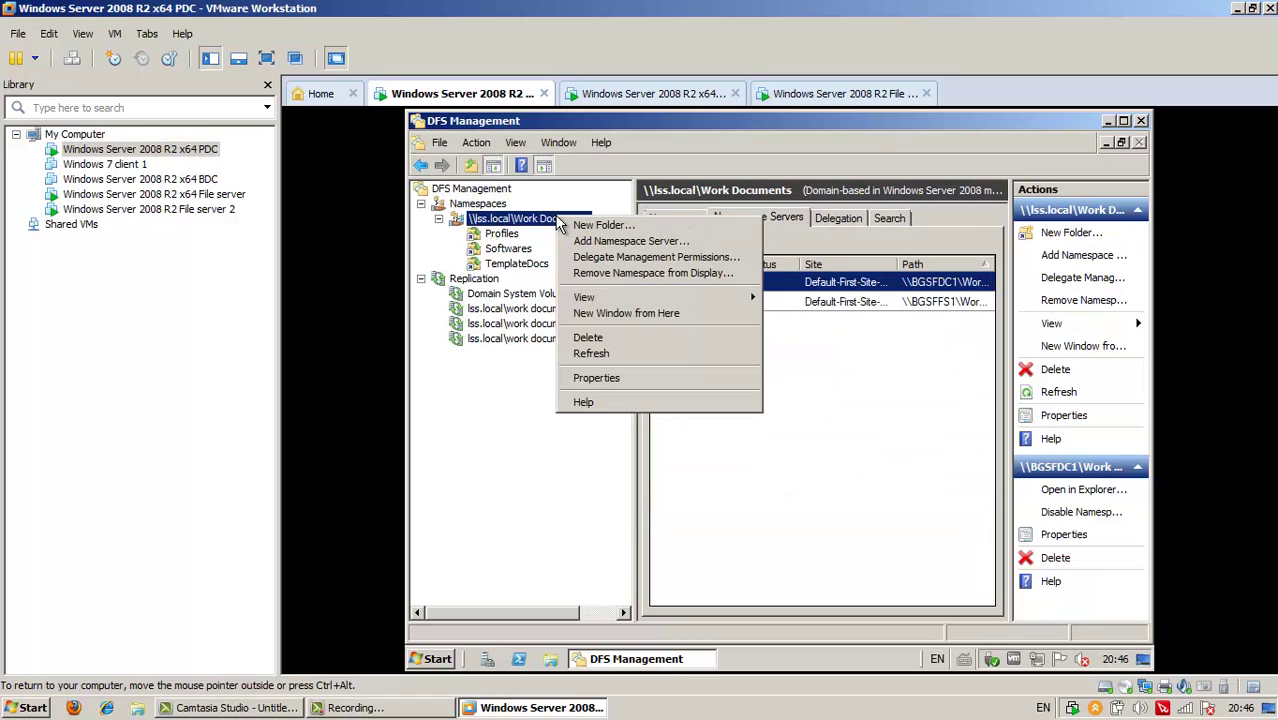
click(584, 246)
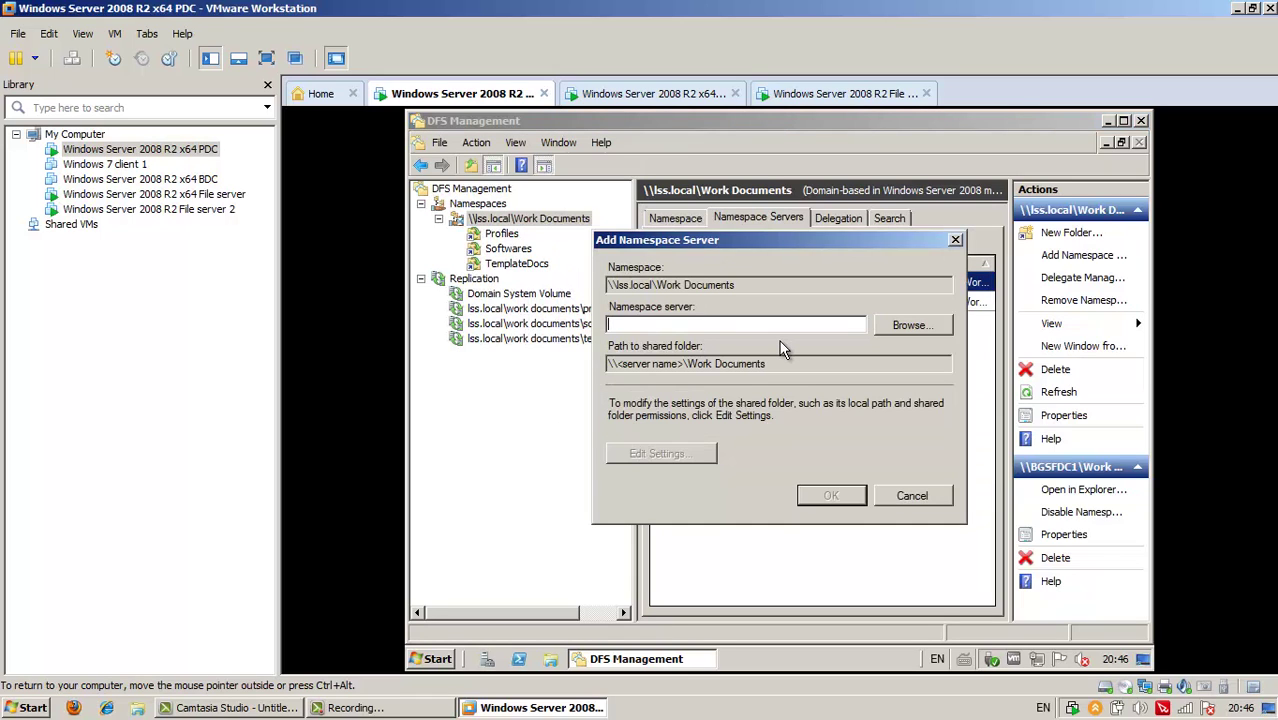
text(BG)
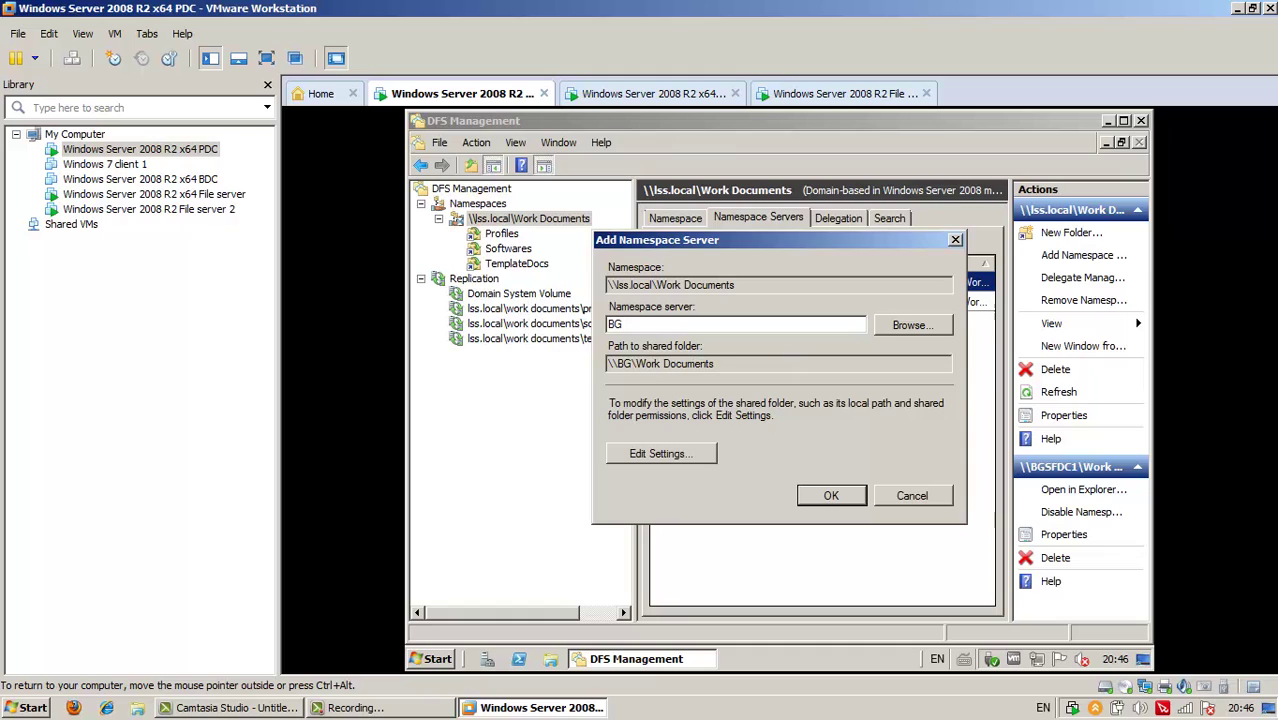
text(SFFS2)
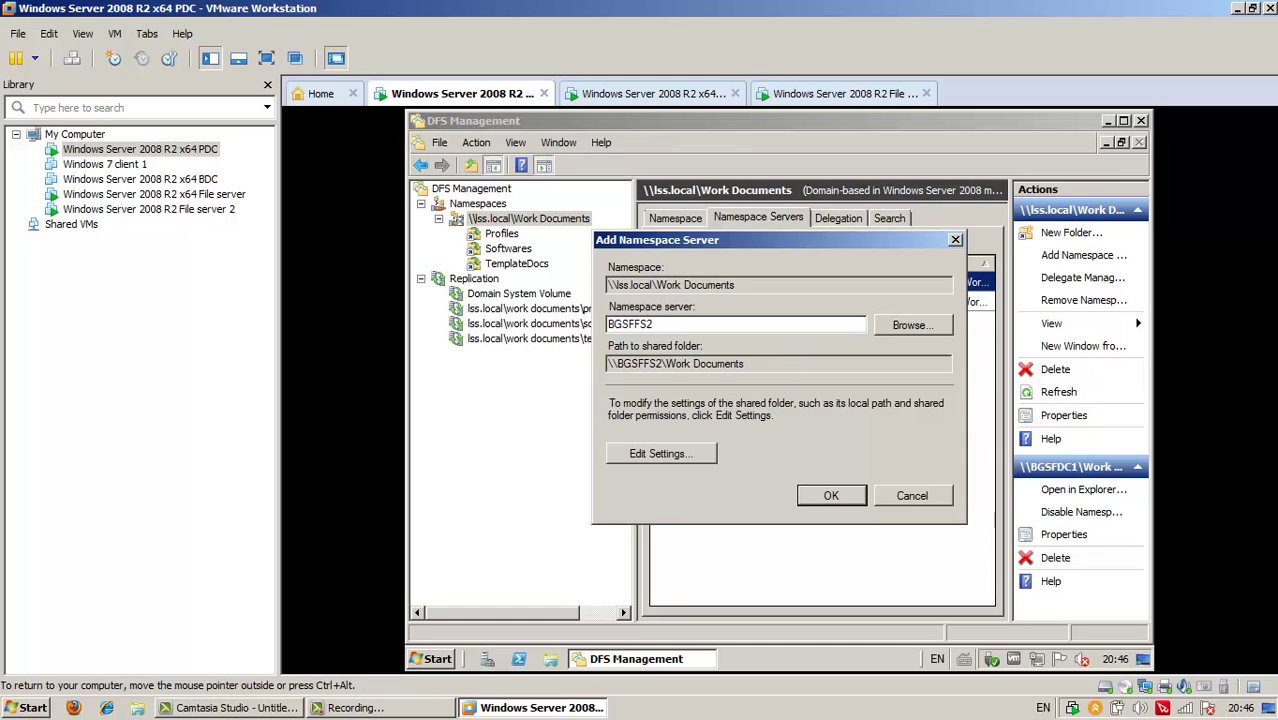
key(ctrl+a)
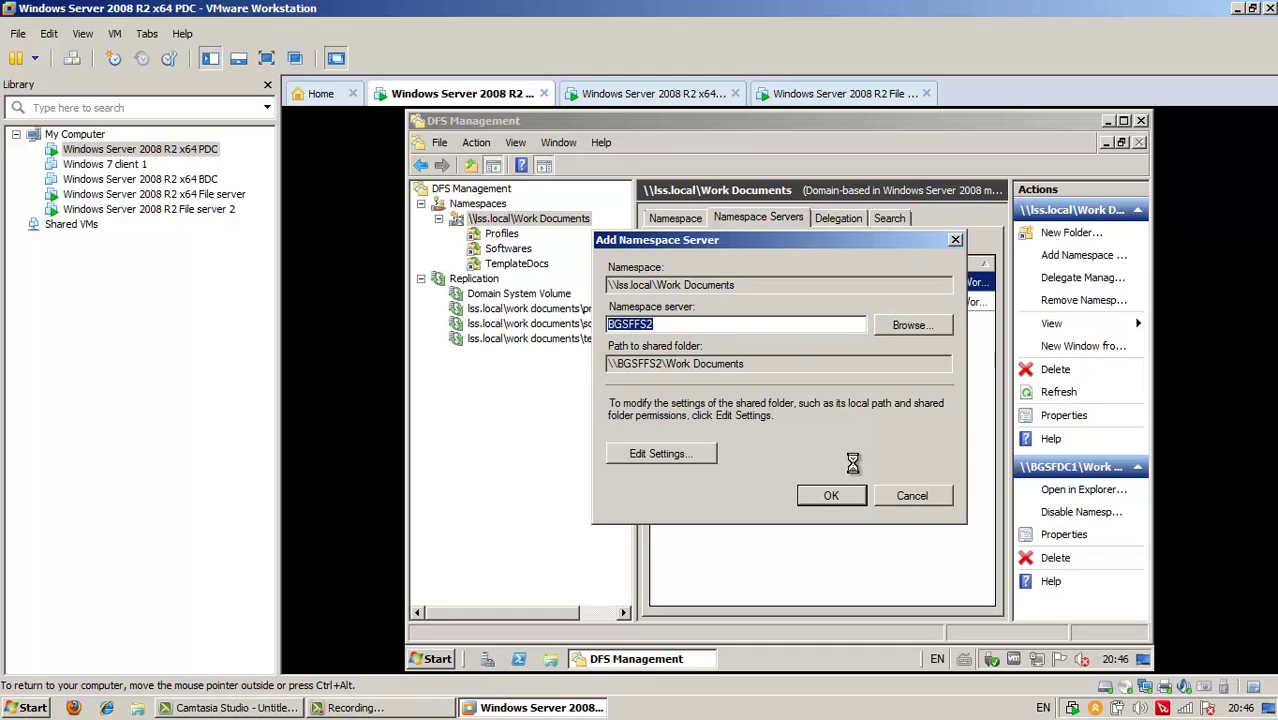
click(829, 495)
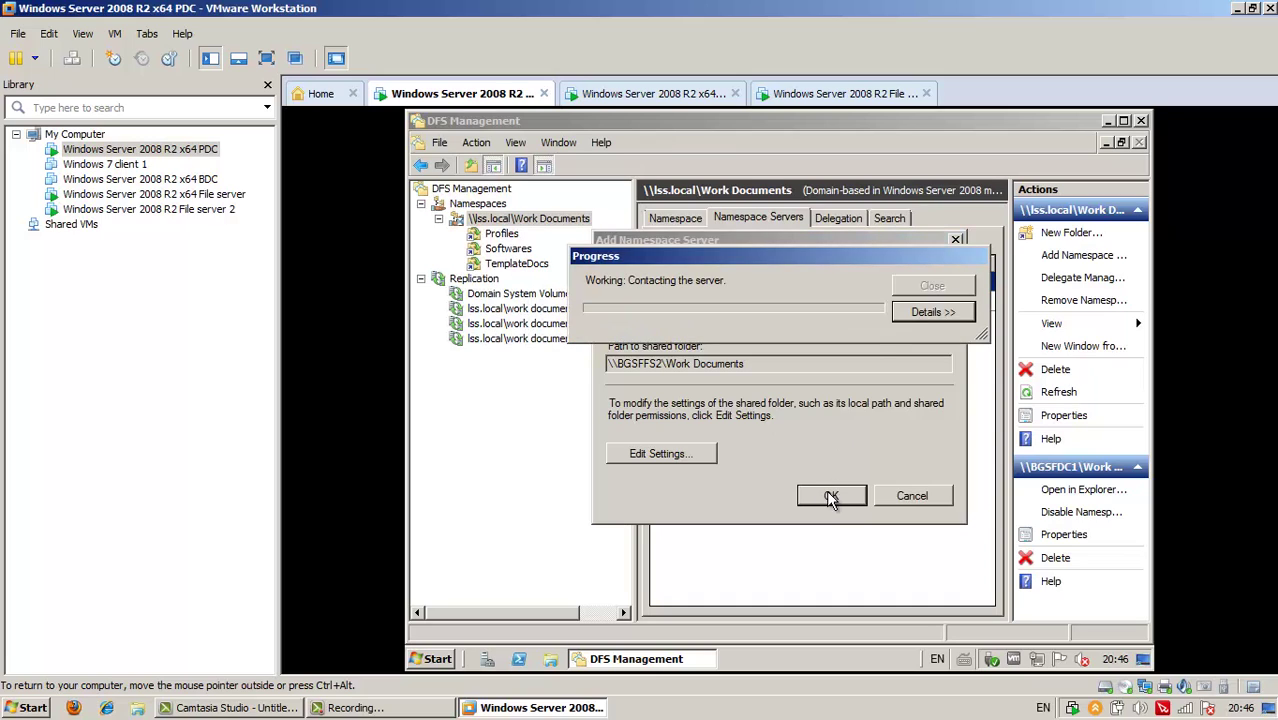
click(955, 312)
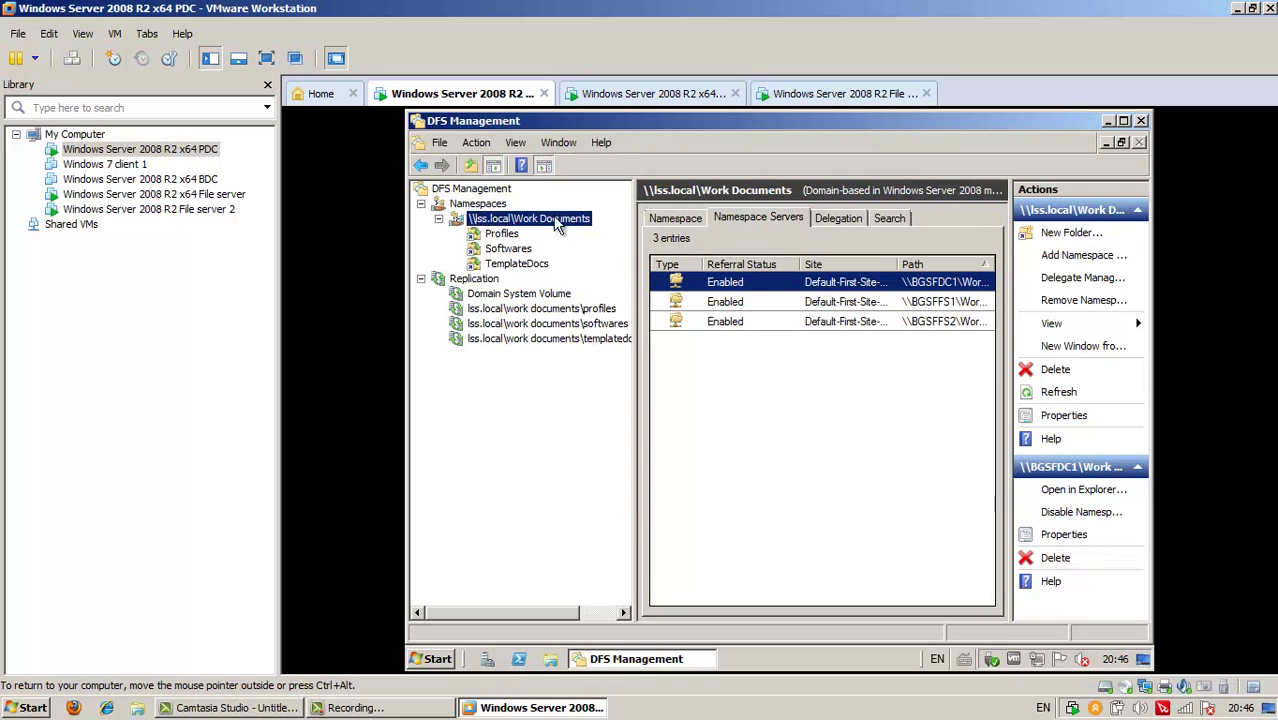
click(1033, 287)
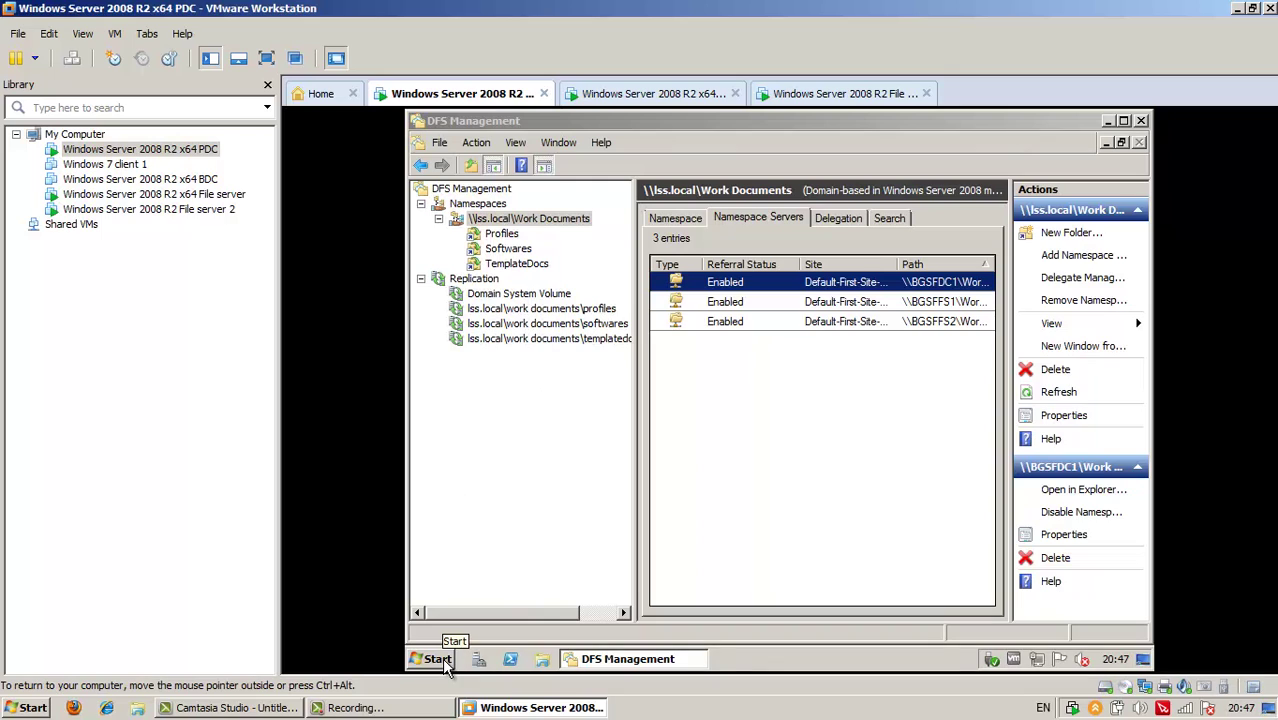
- Open a Windows Explorer window and go to the domain's network path \\lss.local
key(super+e)
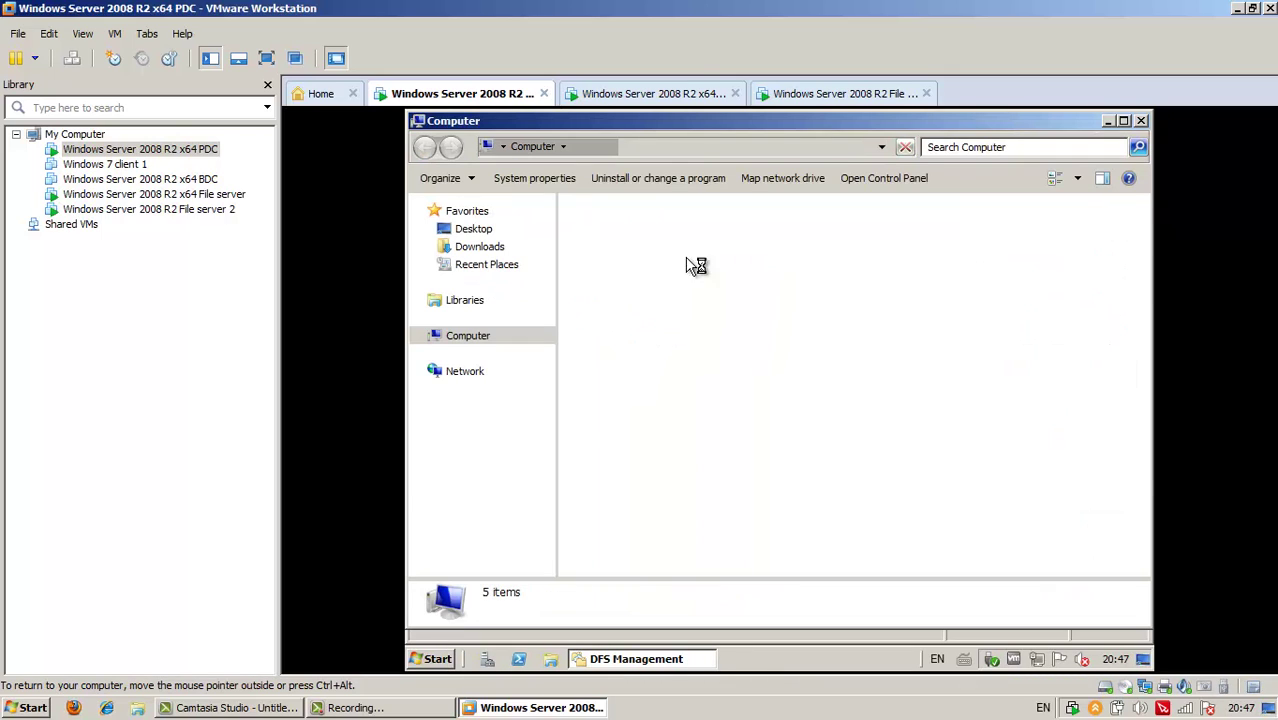
click(680, 150)
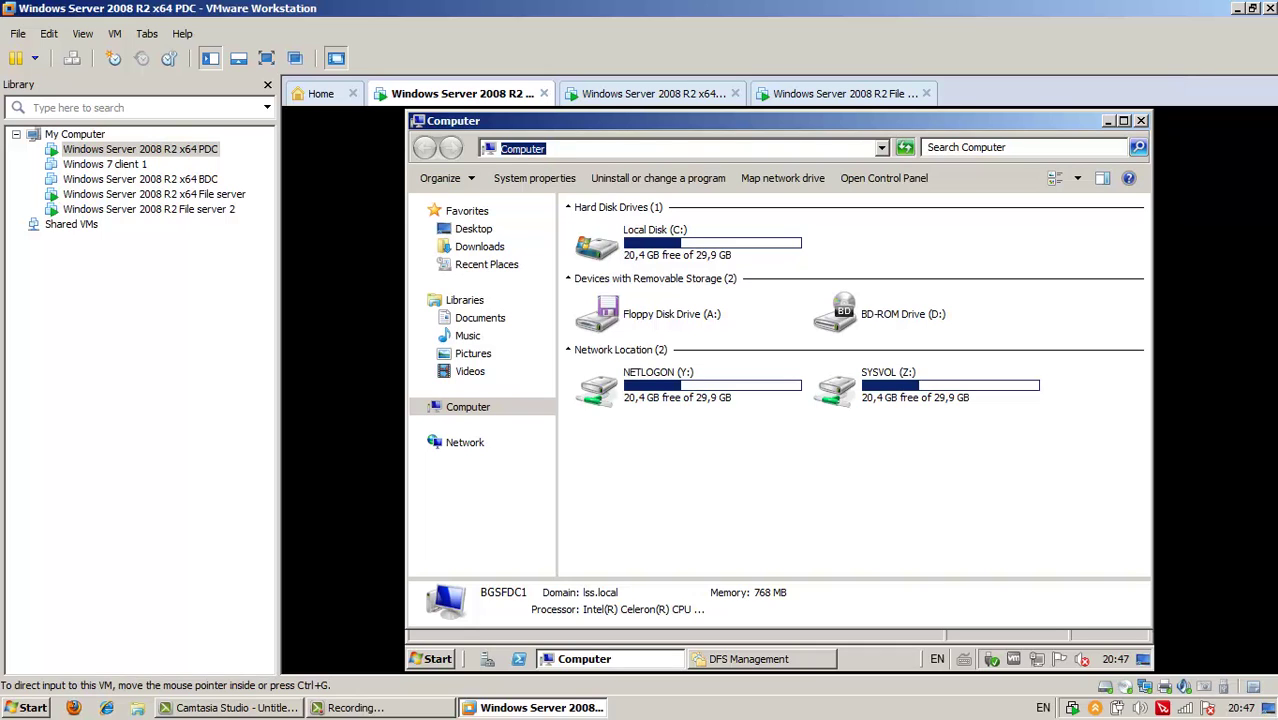
click(661, 148)
click(580, 156)
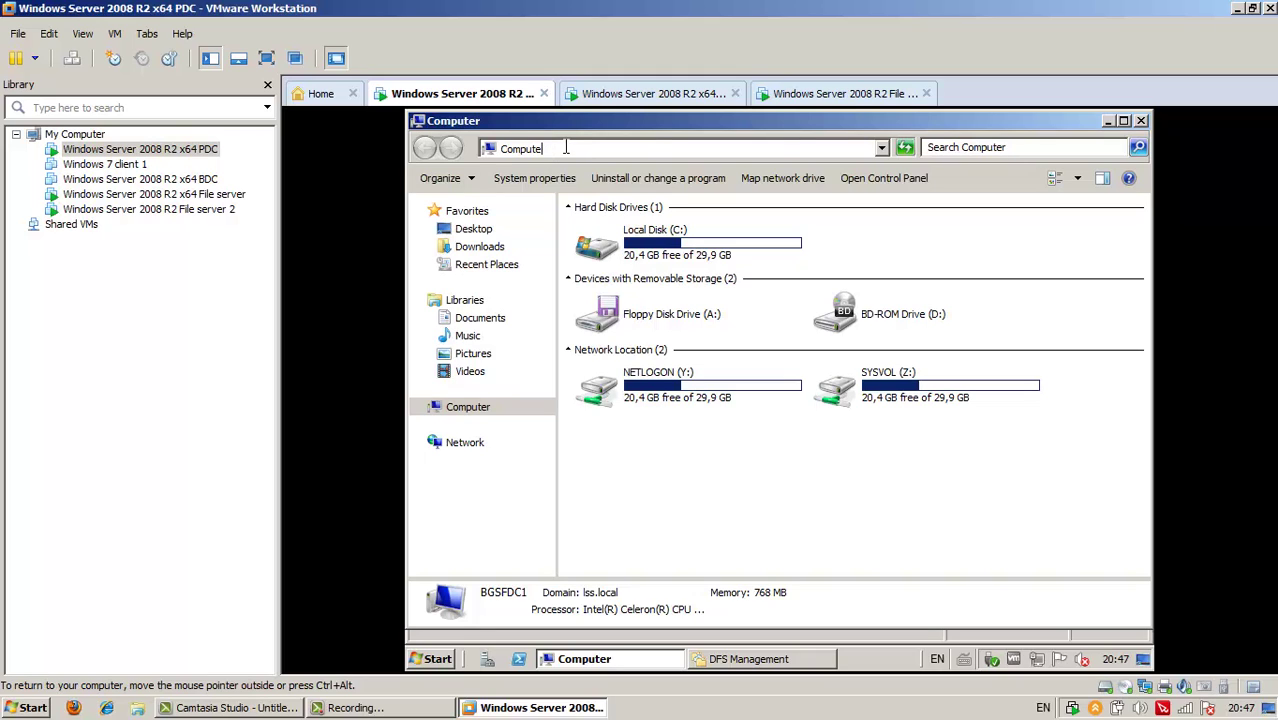
key(BackSpace)
key(BackSpace)
key(BackSpace)
key(BackSpace)
key(BackSpace)
key(BackSpace)
key(BackSpace)
key(BackSpace)
text(\\ss.local)
key(Return)
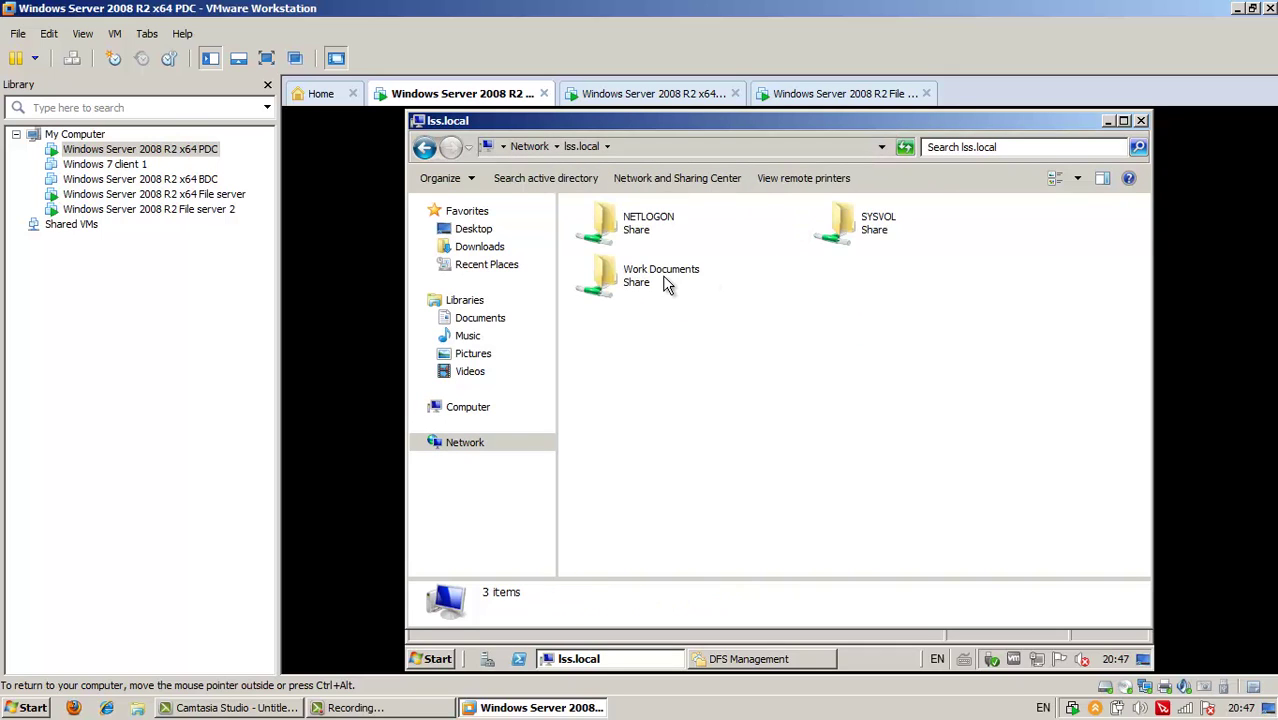
- Create a text document named test in the Profiles folder of the Work Documents namespace share
click(666, 284)
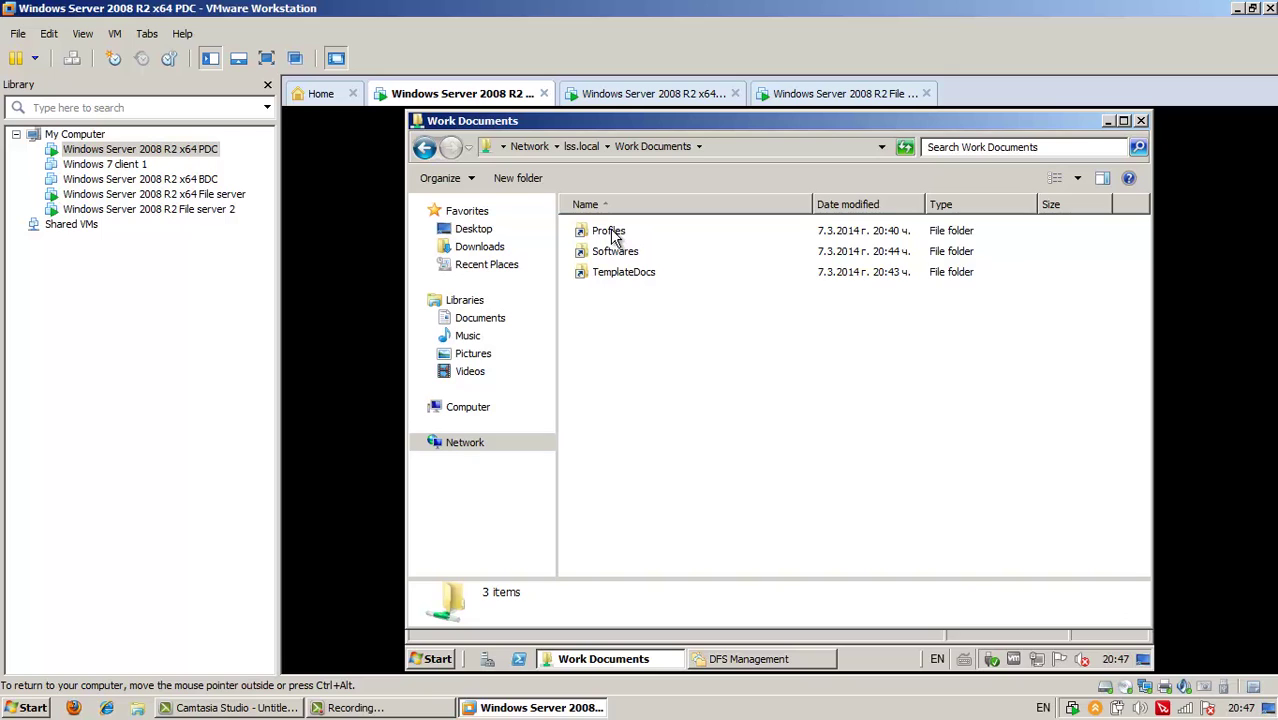
click(612, 234)
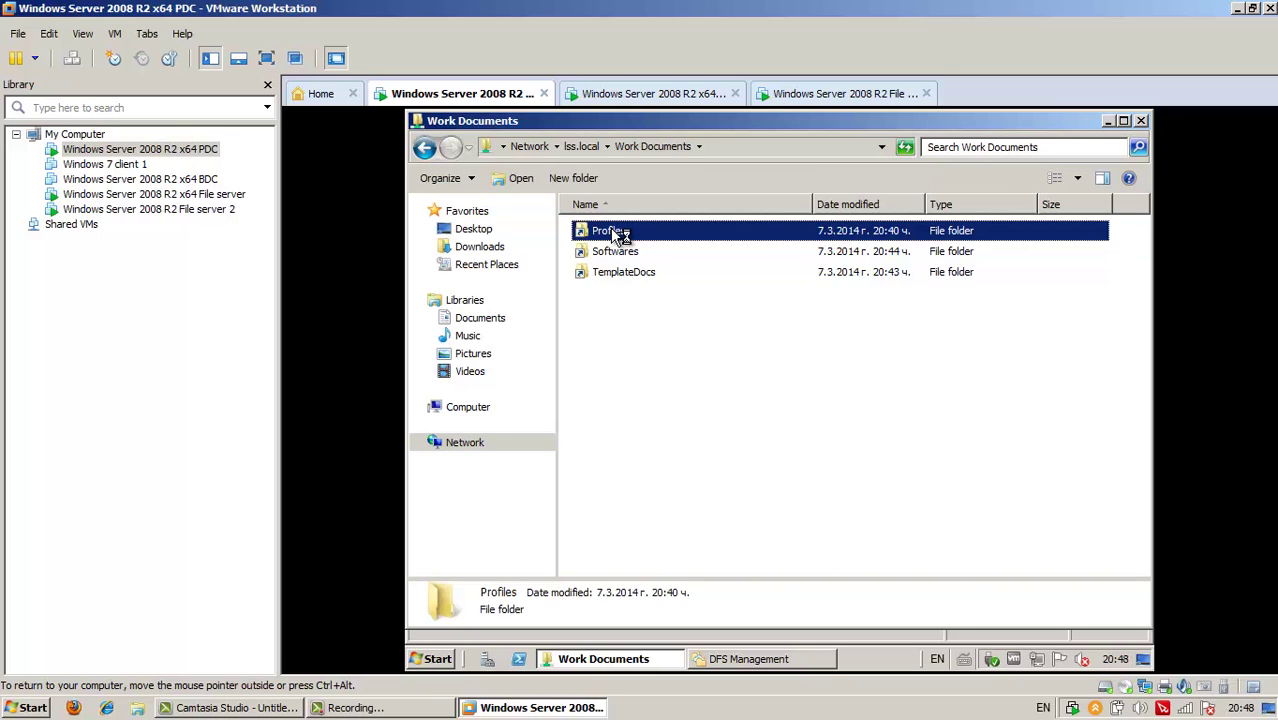
double_click(612, 231)
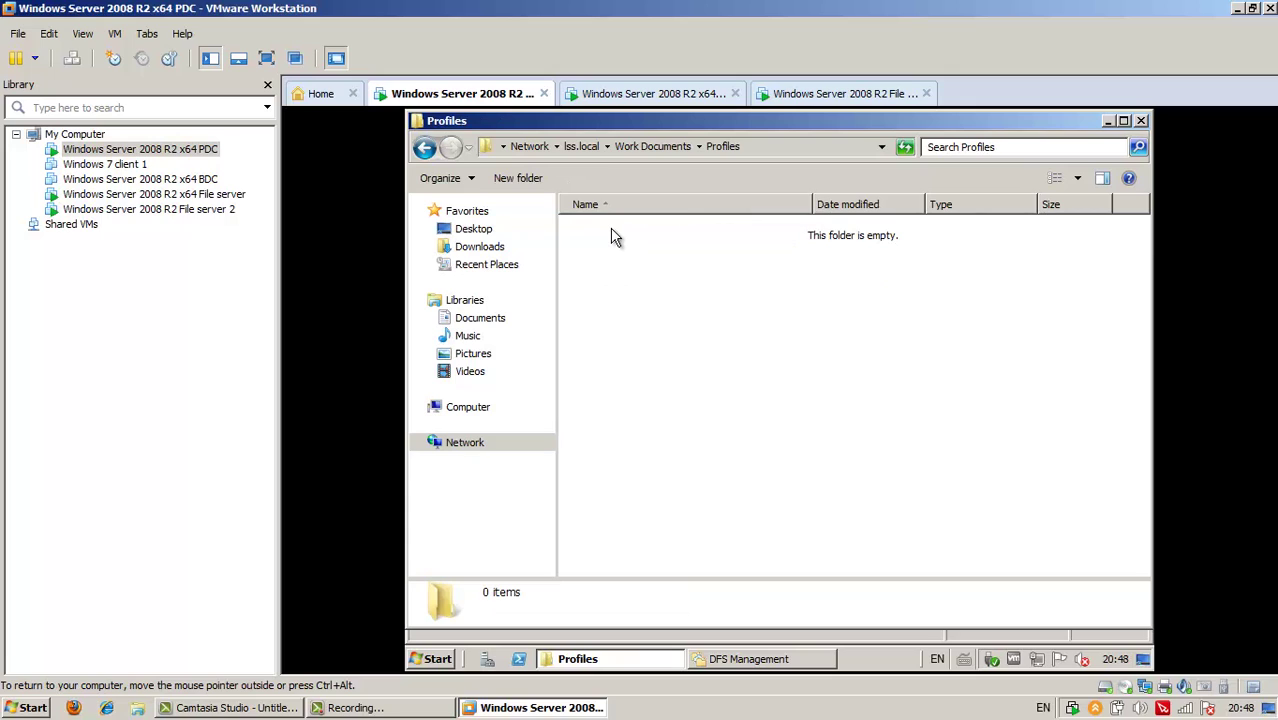
right_click(692, 312)
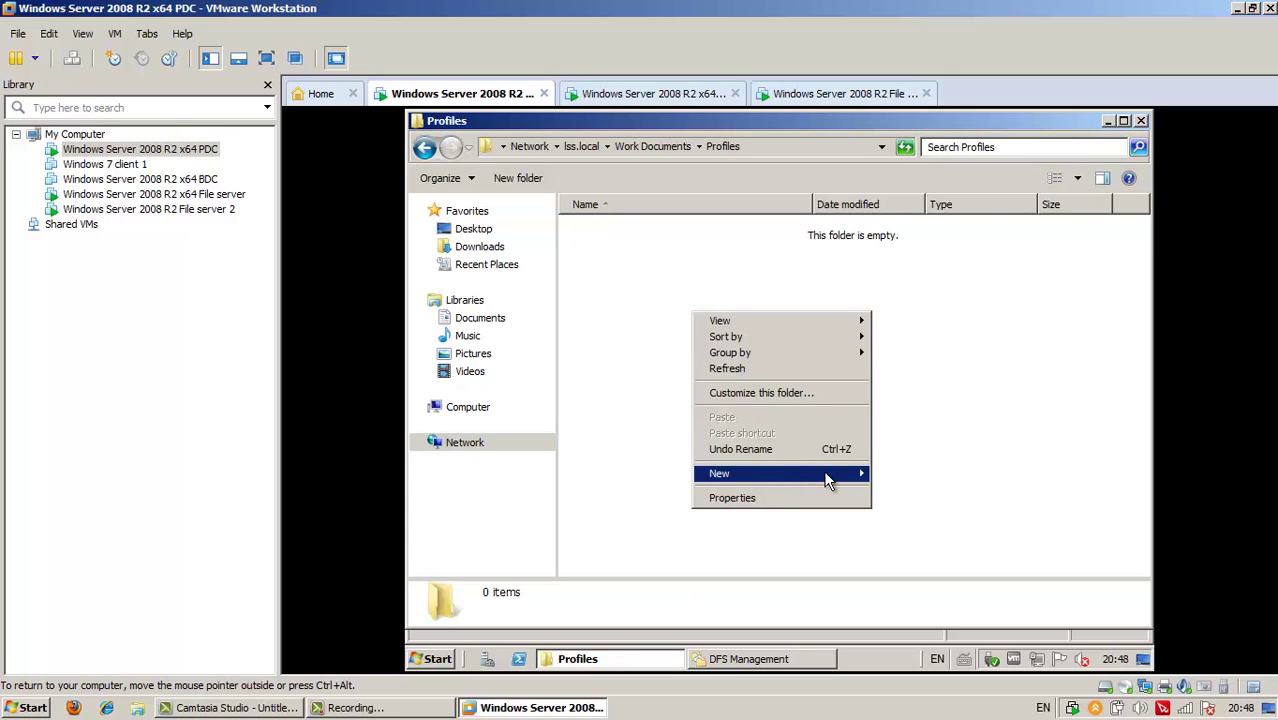
mouse_move(826, 480)
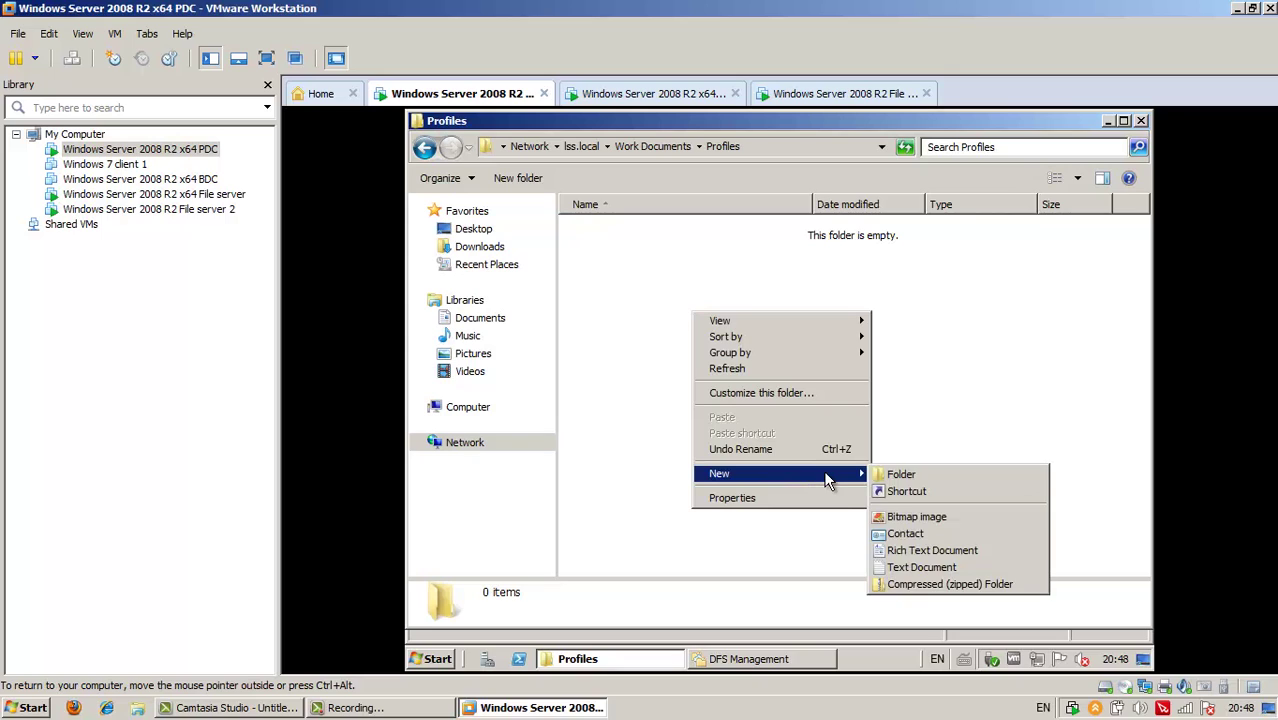
click(900, 572)
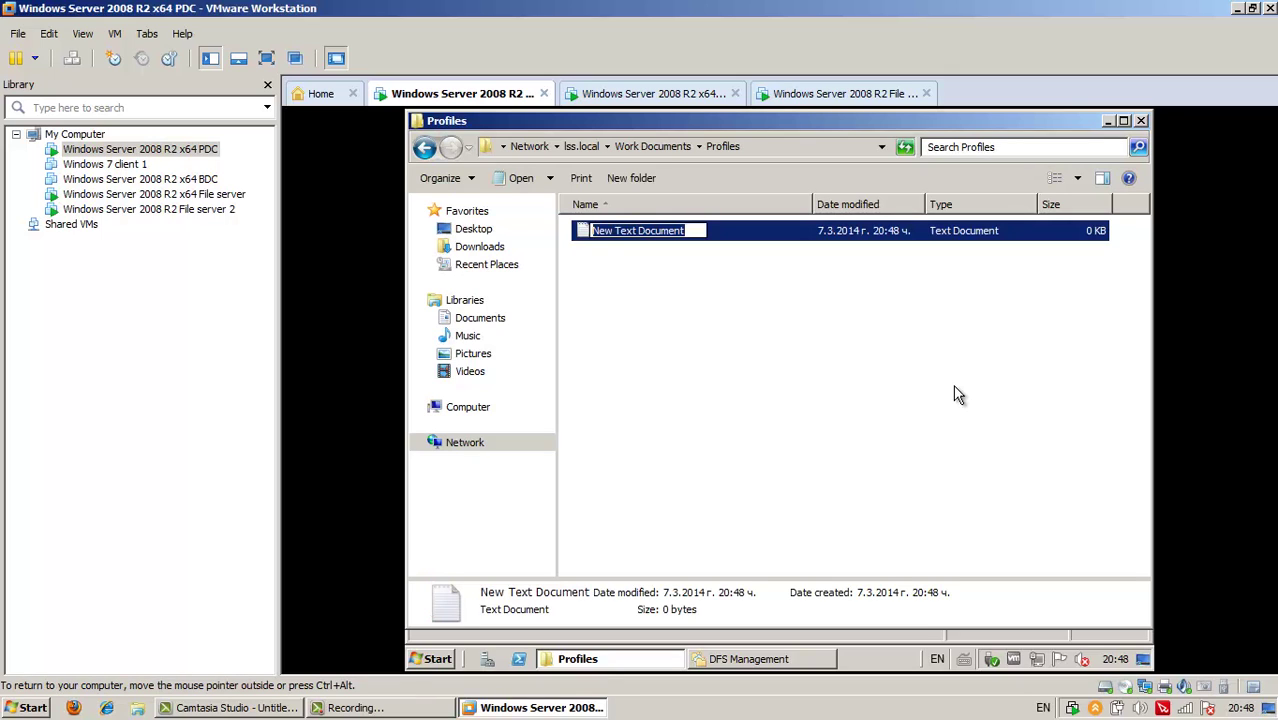
text(test)
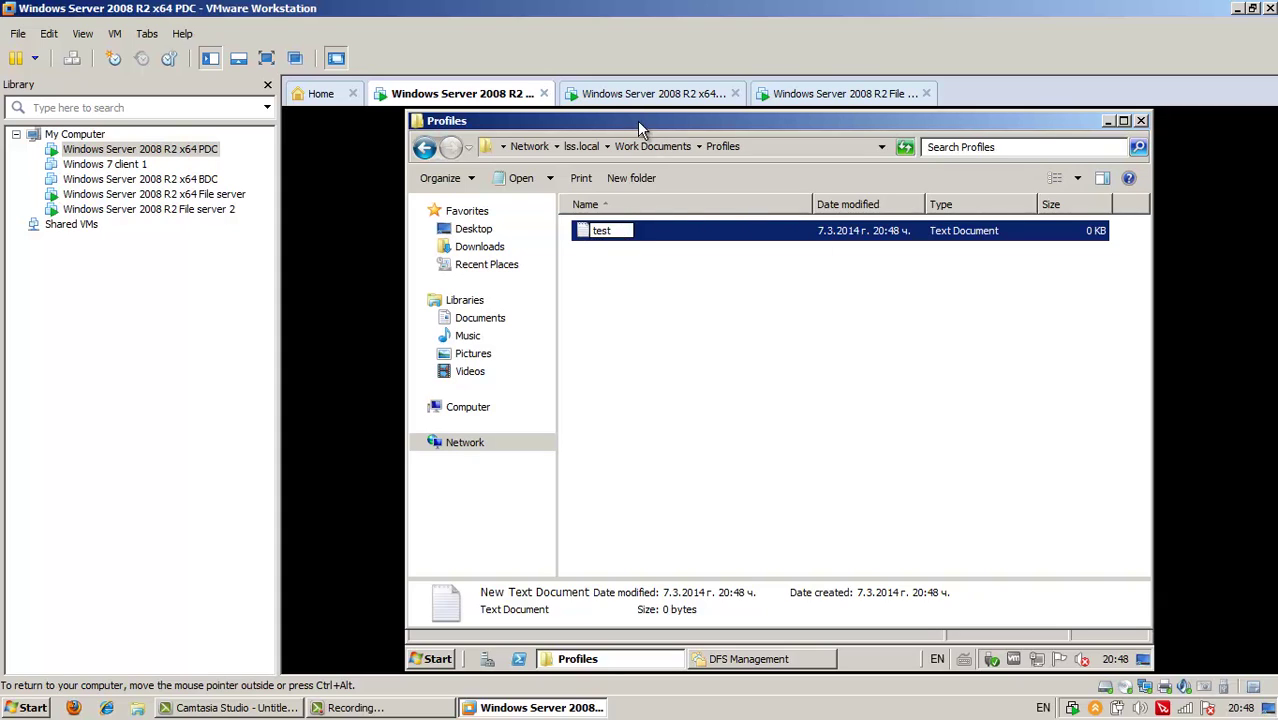
- Check the local Shares\Profiles folder on both file server virtual machines for the replicated test document
click(653, 93)
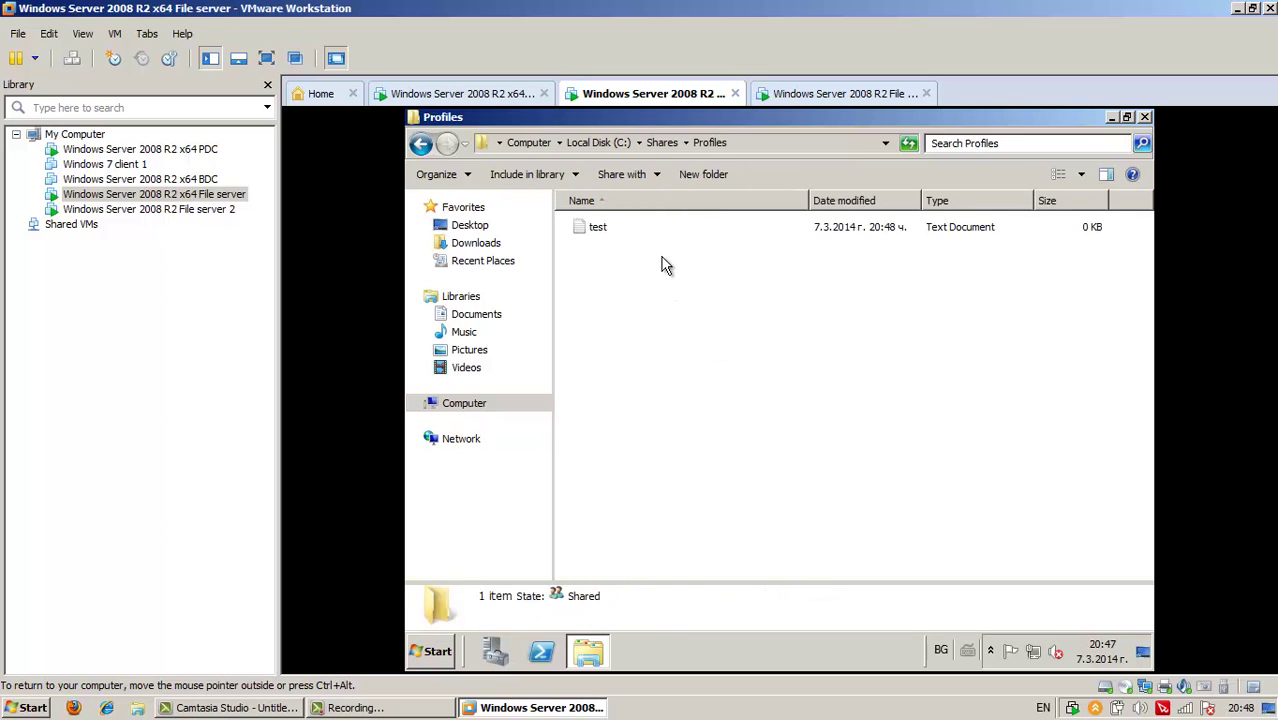
click(862, 95)
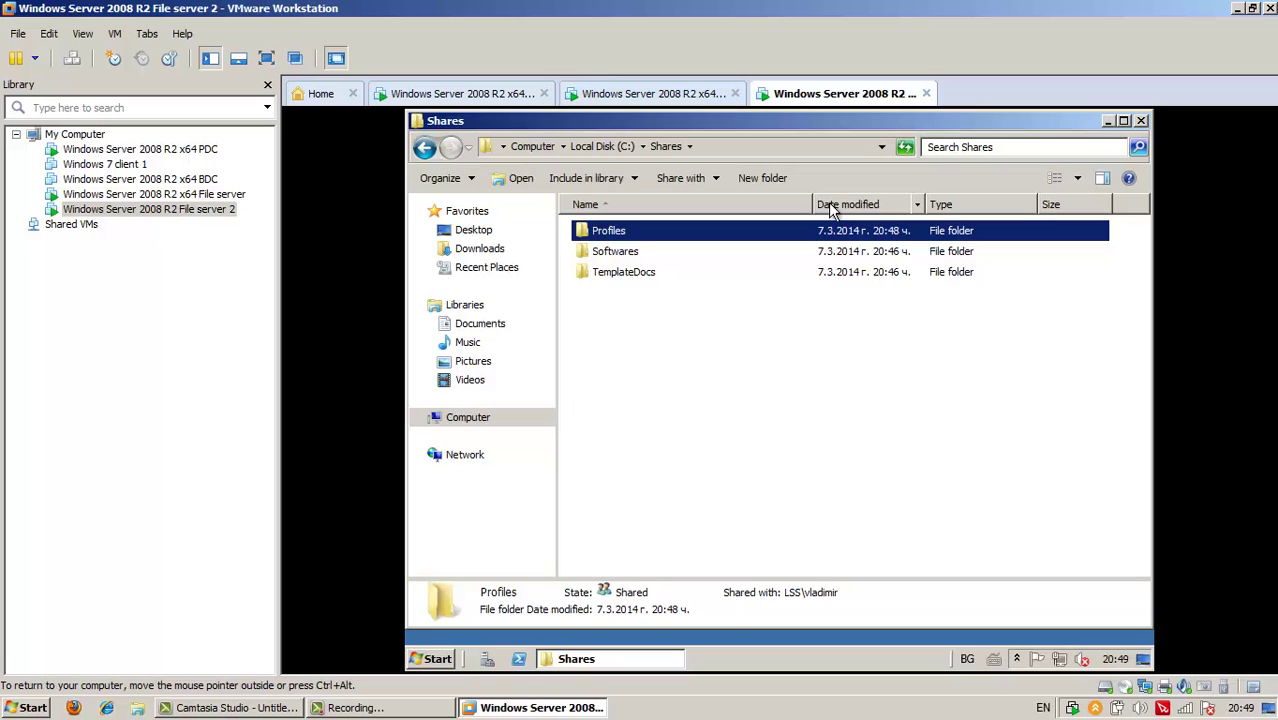
double_click(613, 230)
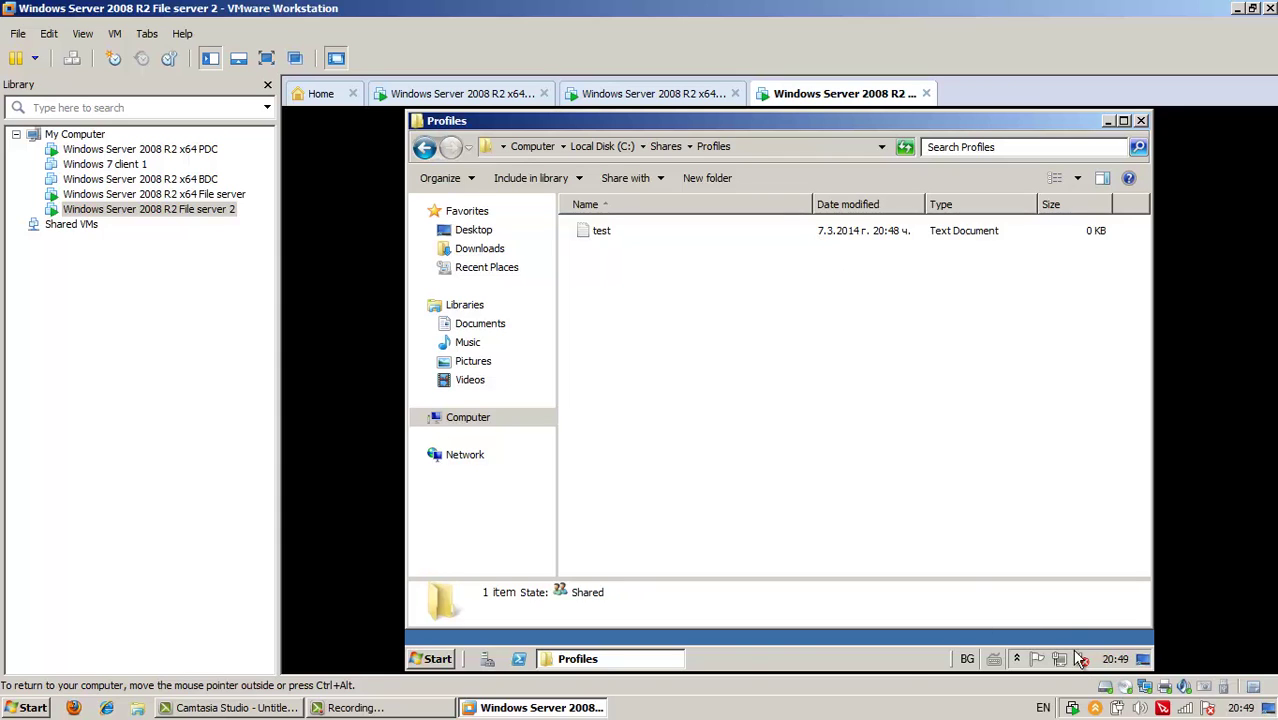
click(352, 707)
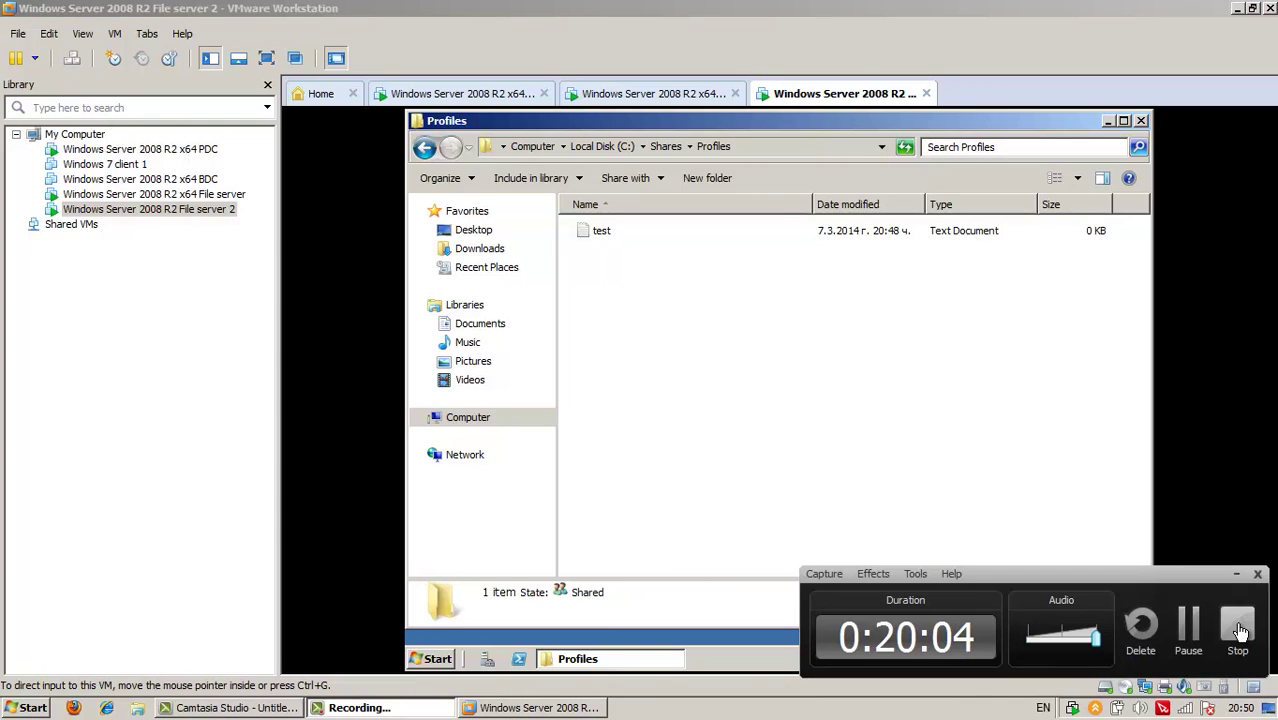